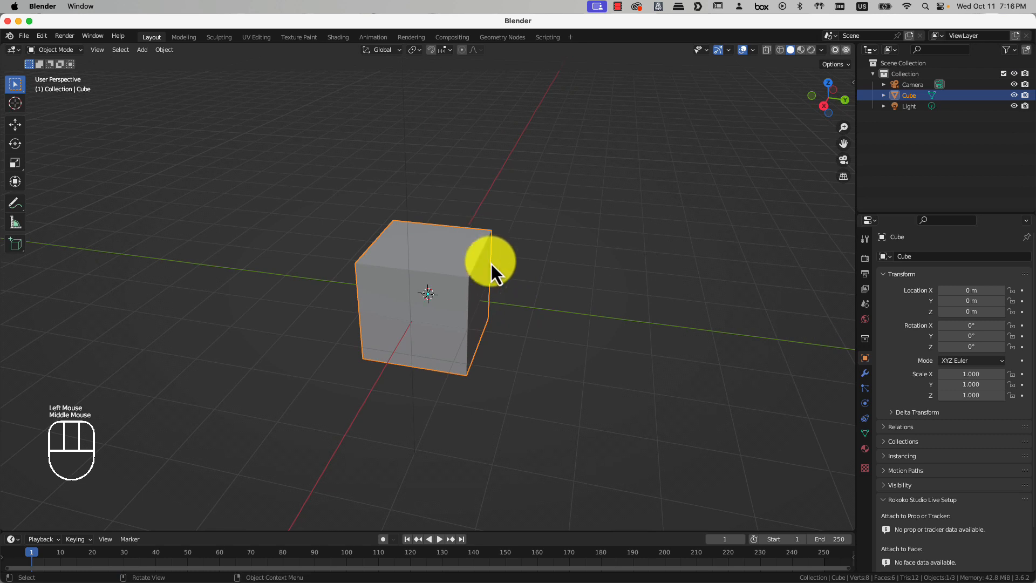
In Edit Mode with face selection, extrude the cube's top face upward by about 1.8 m
scroll(491, 264, down, 2)
mouse_move(496, 274)
middle_down()
mouse_move(519, 247)
mouse_move(497, 270)
middle_up()
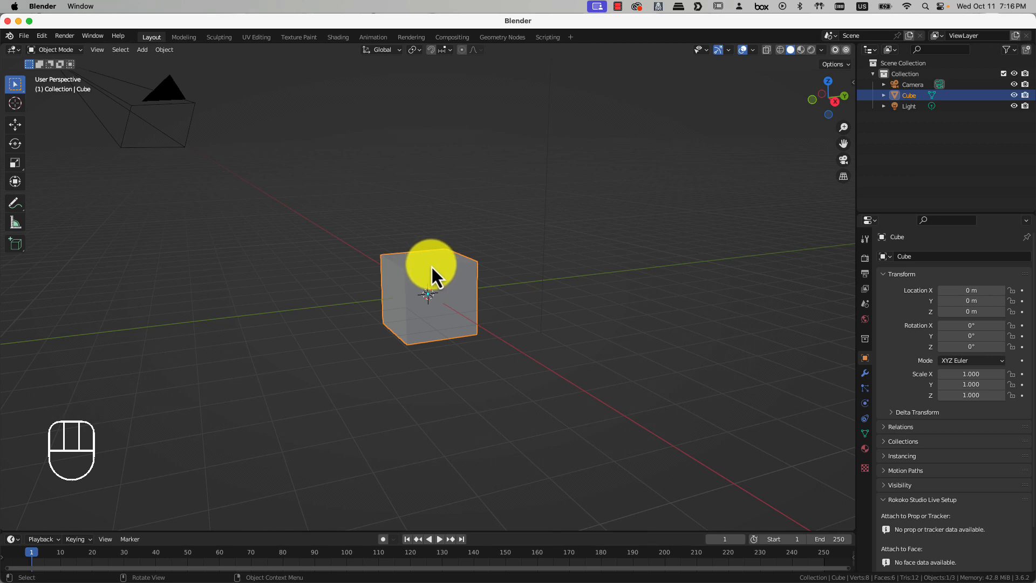
key(Tab)
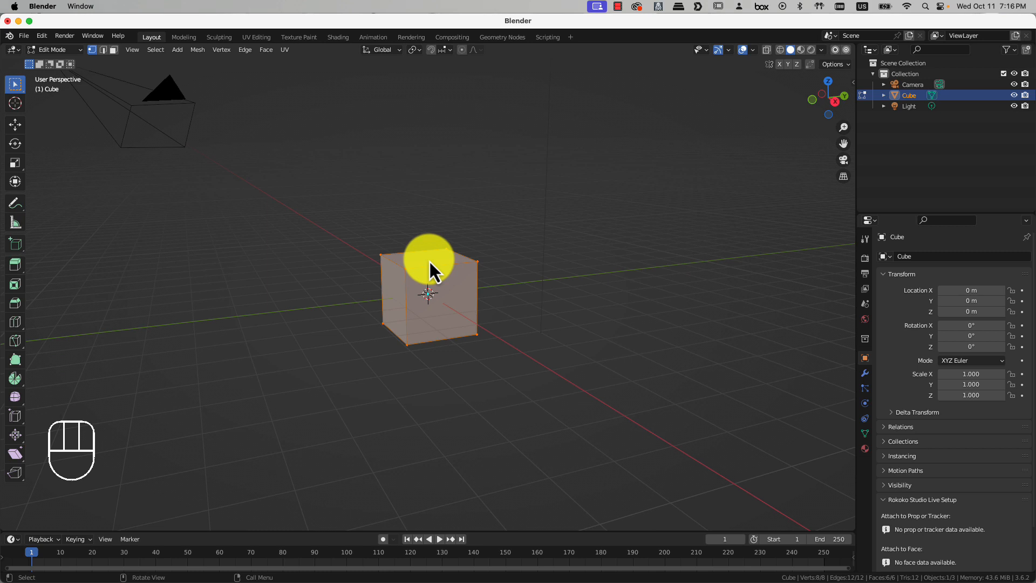
key(Tab)
key(Tab)
key(3)
click(429, 260)
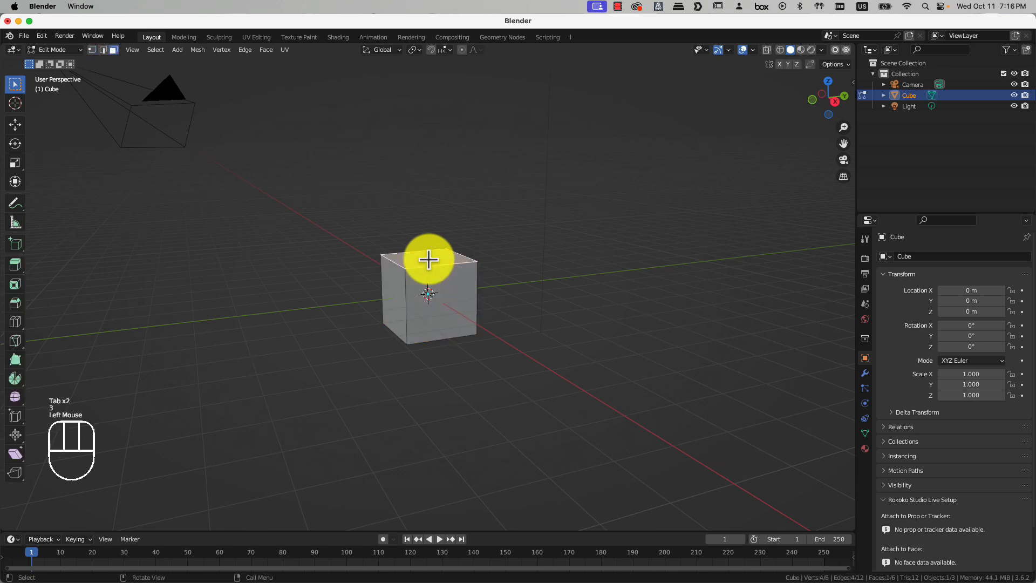
key(e)
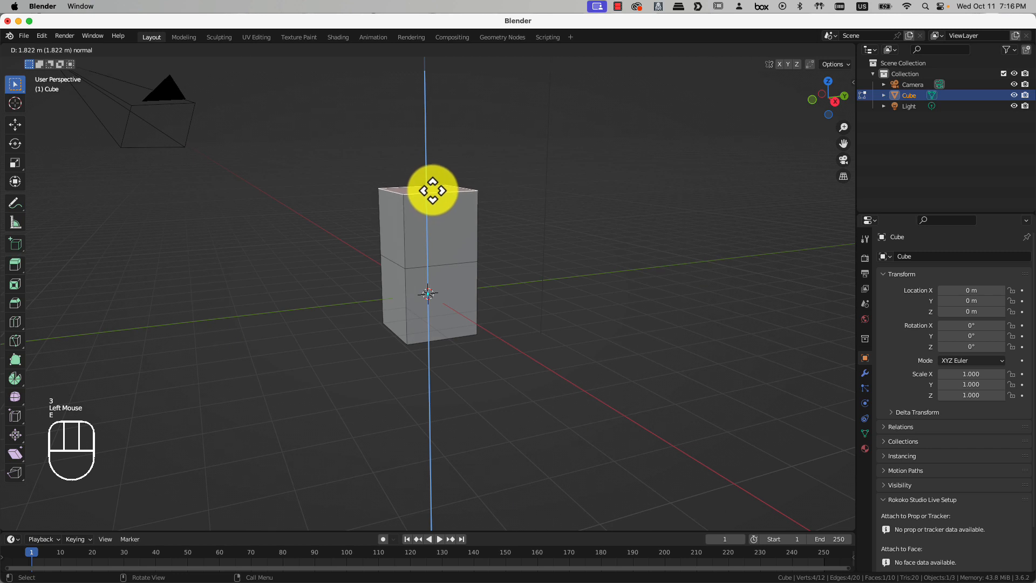
click(432, 190)
Extrude the top face upward once more and lower it slightly along Z to form a three-block column
key(e)
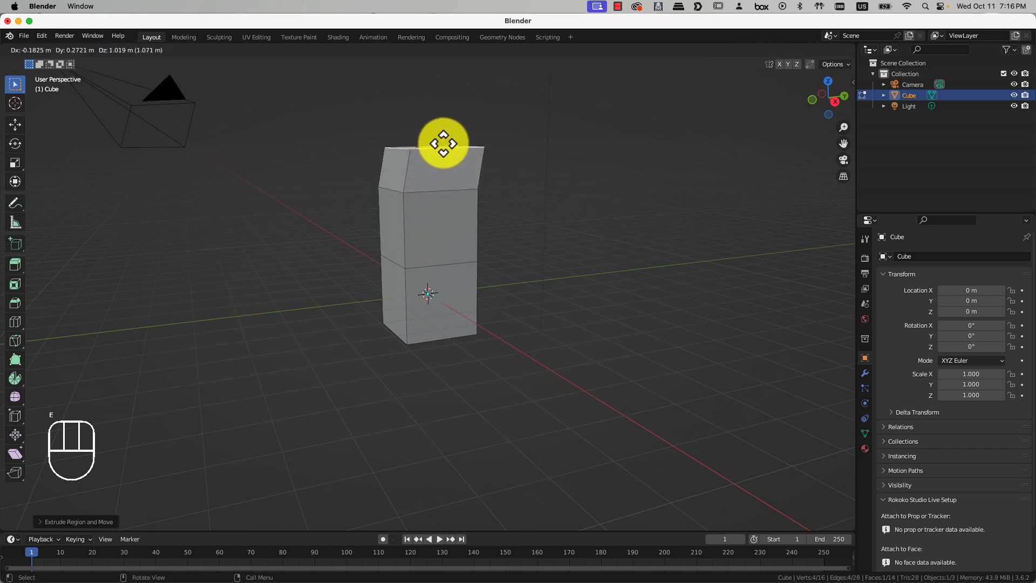
click(432, 105)
scroll(432, 105, down, 2)
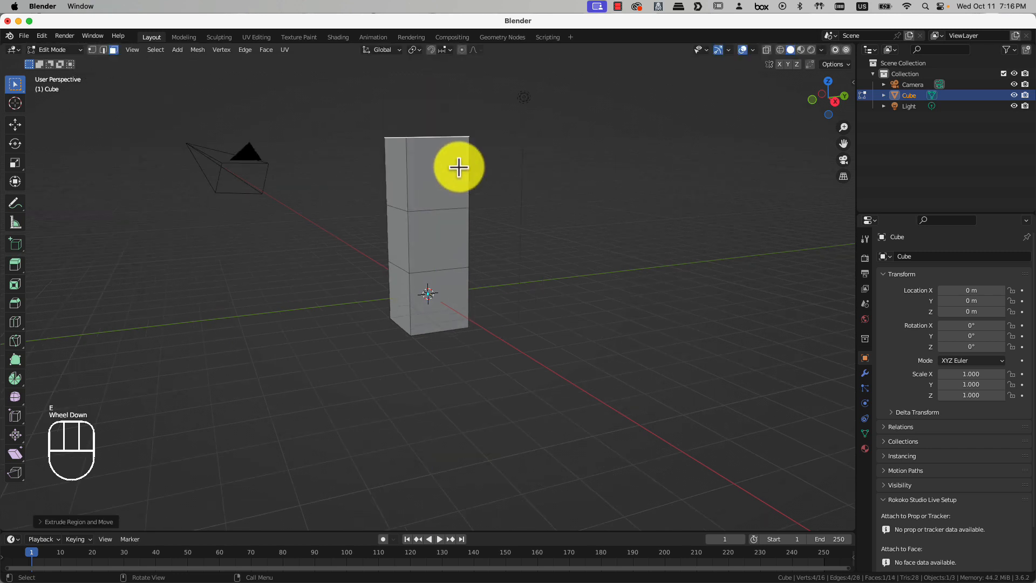
key(g)
key(z)
click(461, 177)
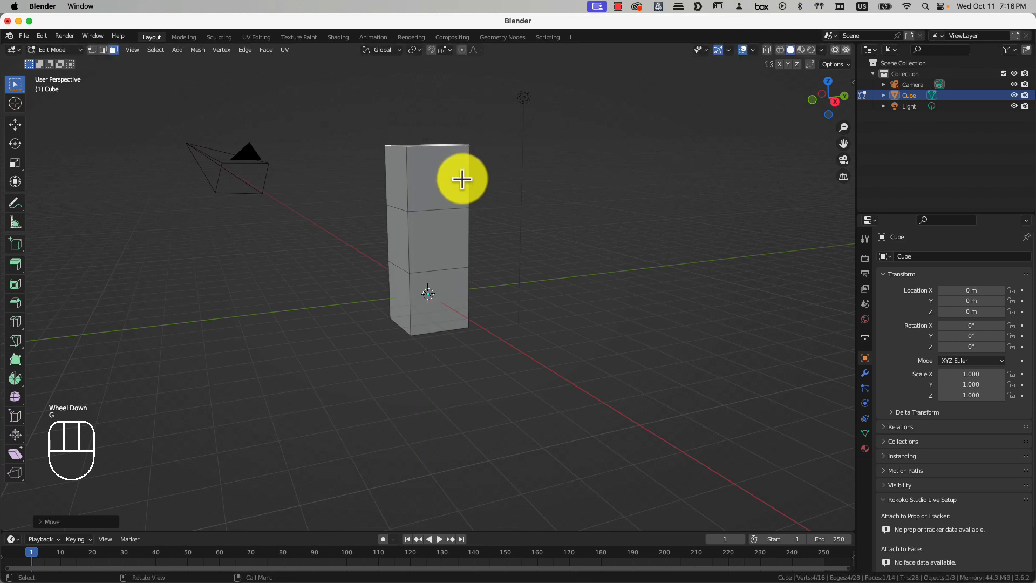
Extrude the top block's +Y side face outward twice to form a horizontal two-block arm
middle_drag(557, 225, 462, 195)
click(447, 177)
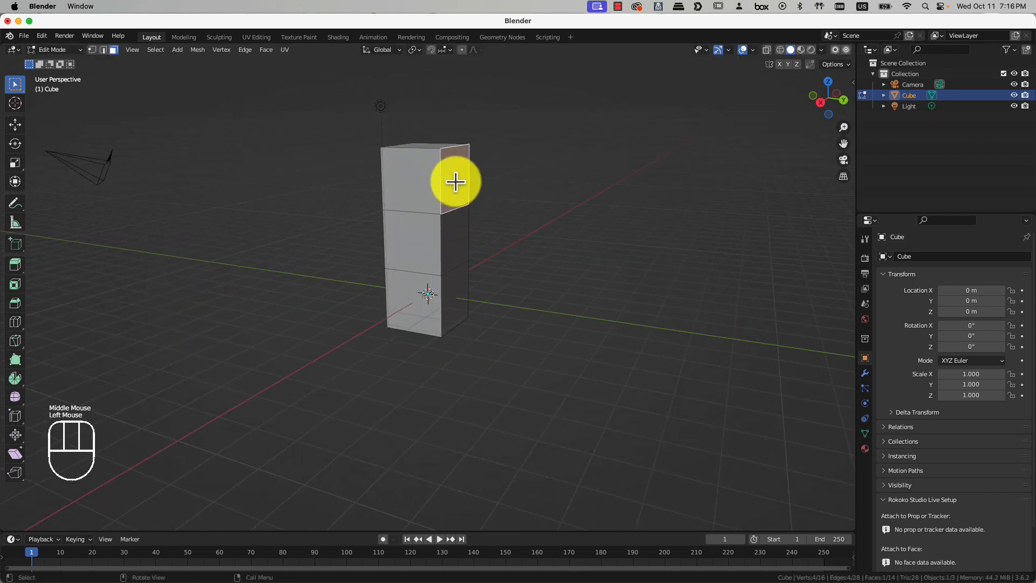
key(e)
click(504, 186)
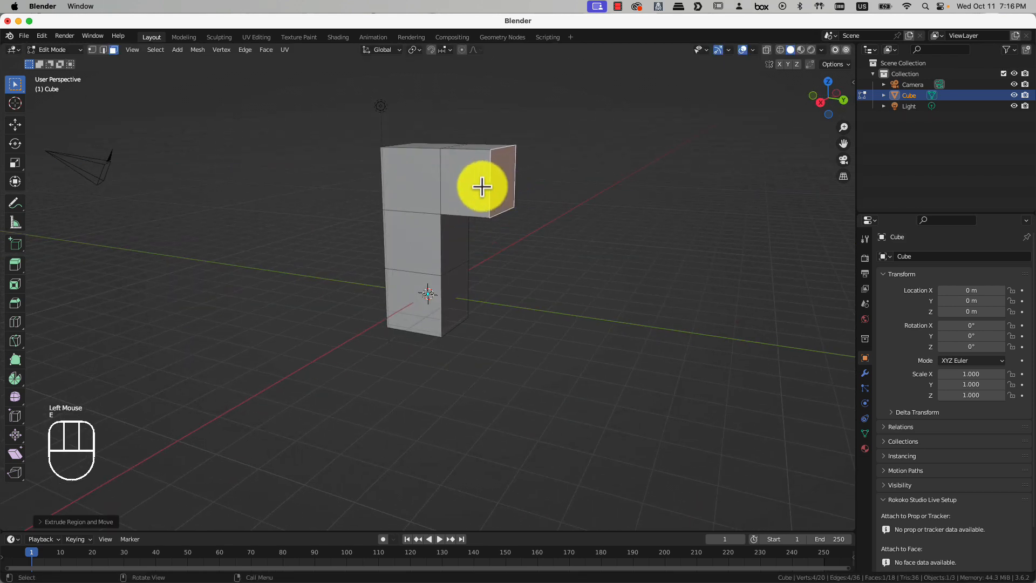
middle_drag(481, 187, 494, 216)
key(e)
click(587, 213)
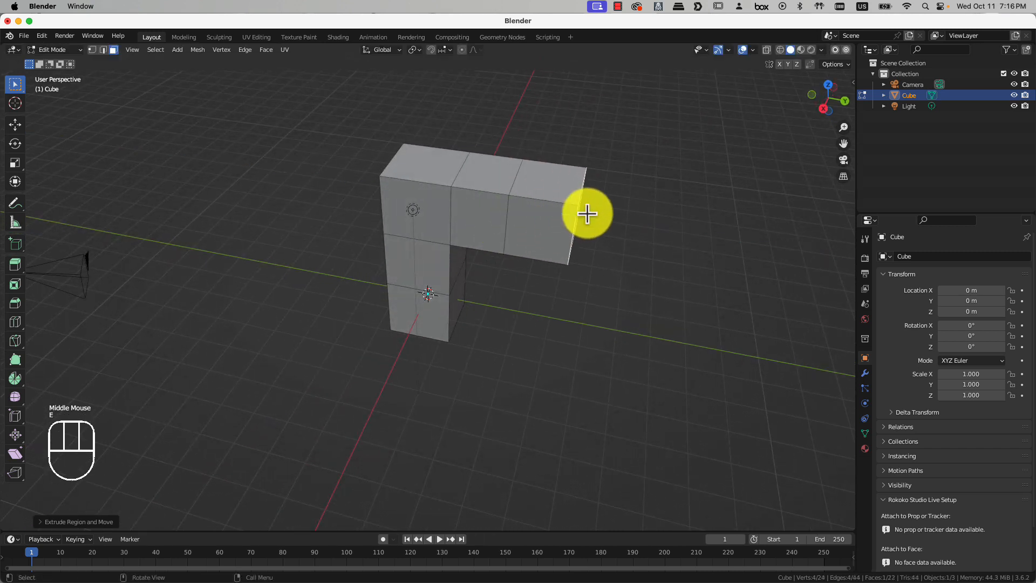
Extrude the upper face of the arm's end block upward by about one block
click(545, 180)
key(e)
click(550, 111)
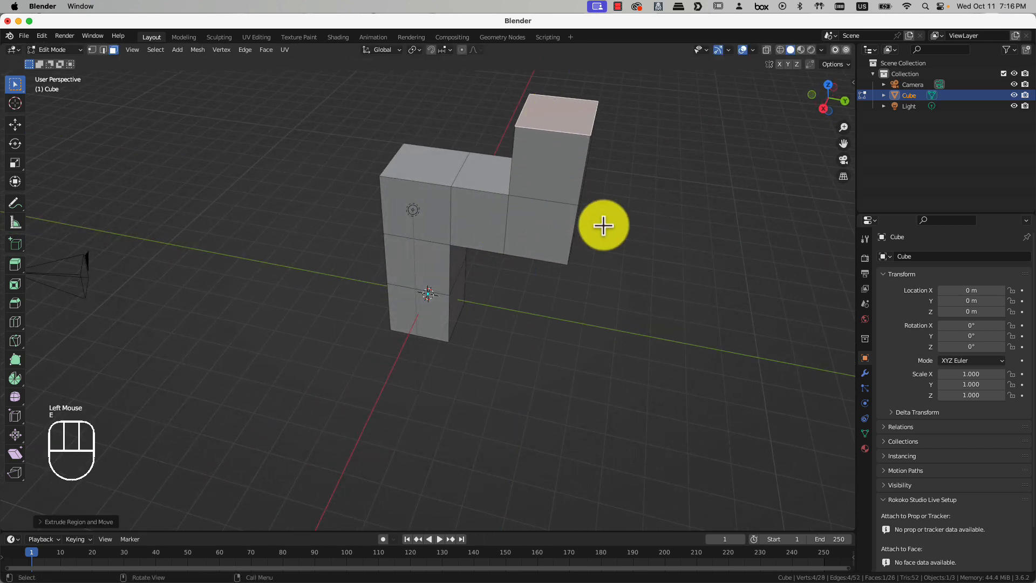
Extrude the column's top face upward three times, making the last segment about 2.3 m high
scroll(603, 225, down, 2)
middle_drag(539, 213, 560, 180)
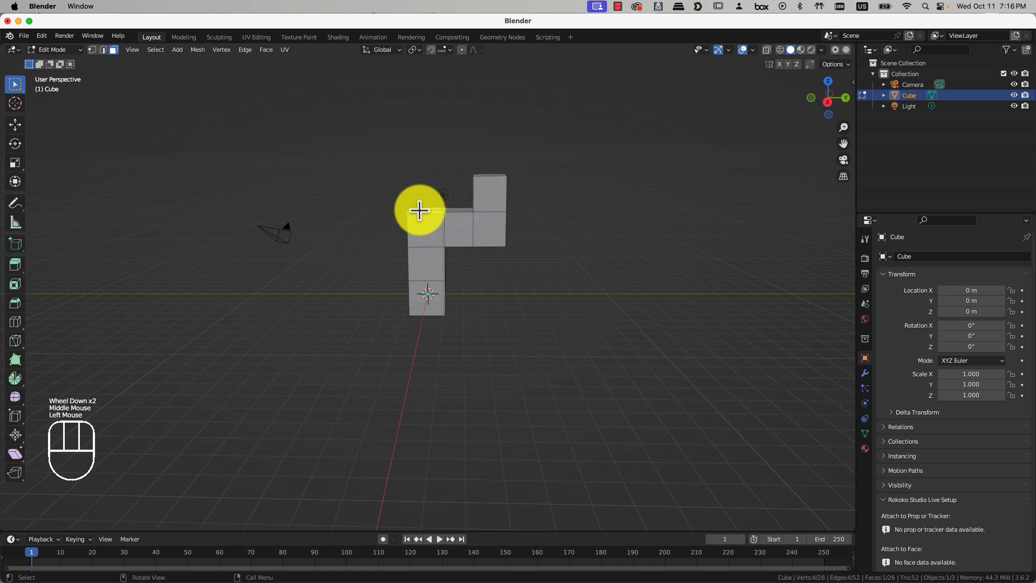
key(e)
click(422, 173)
key(e)
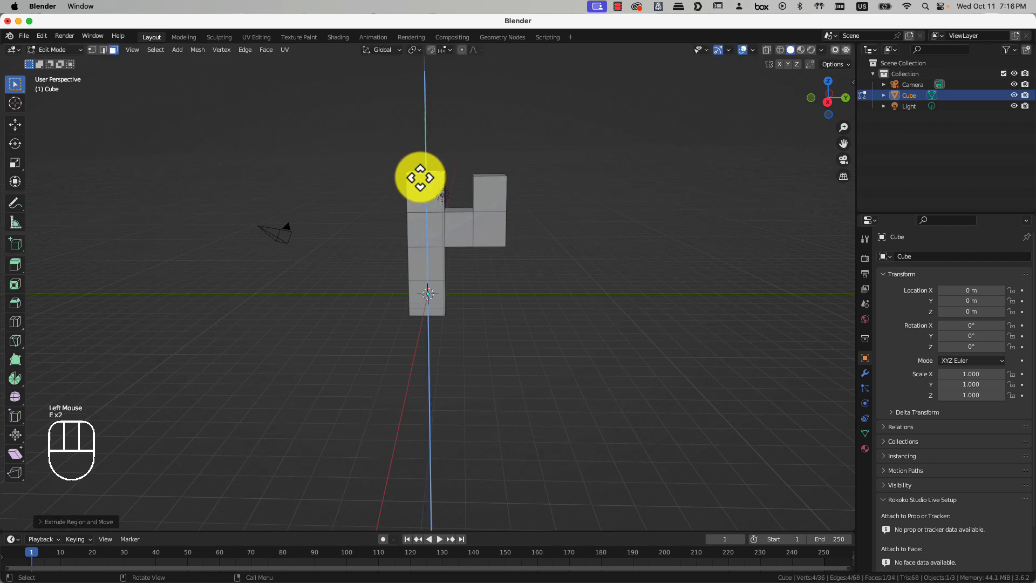
click(426, 133)
key(e)
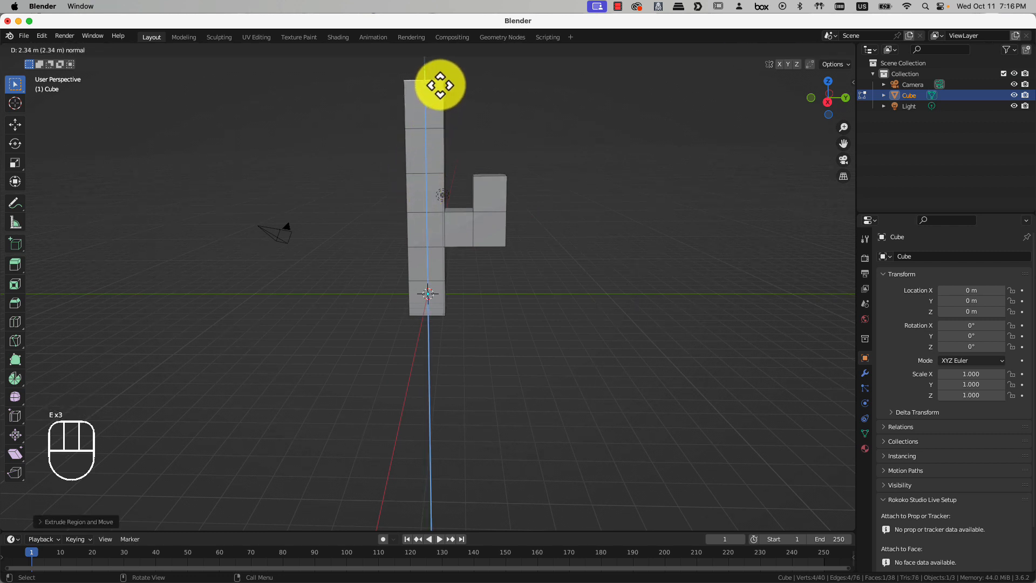
click(439, 82)
Extrude the -Y side face of the column block above the first arm outward twice to form a second arm
middle_drag(391, 242, 433, 219)
click(409, 185)
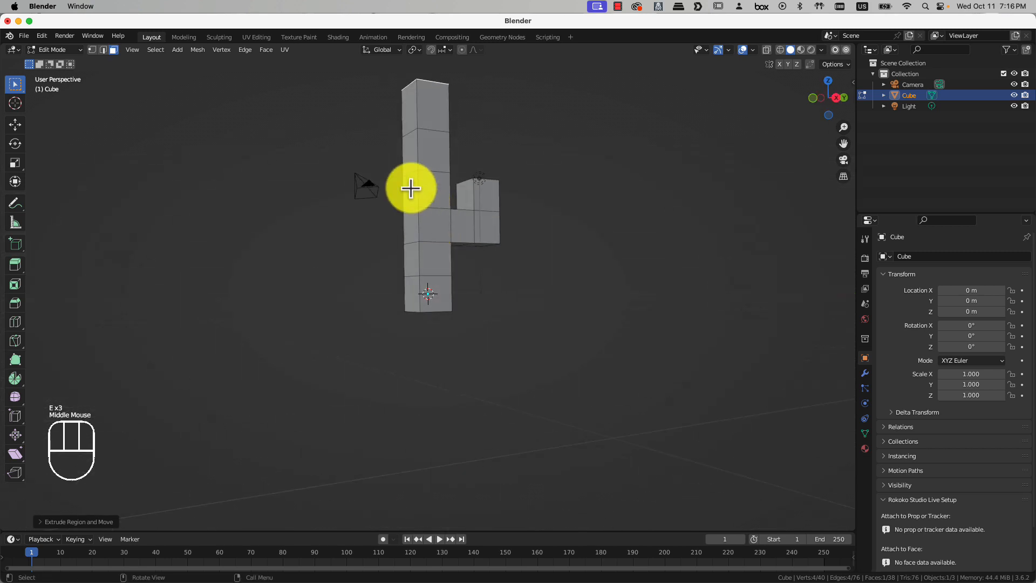
key(e)
click(381, 189)
key(e)
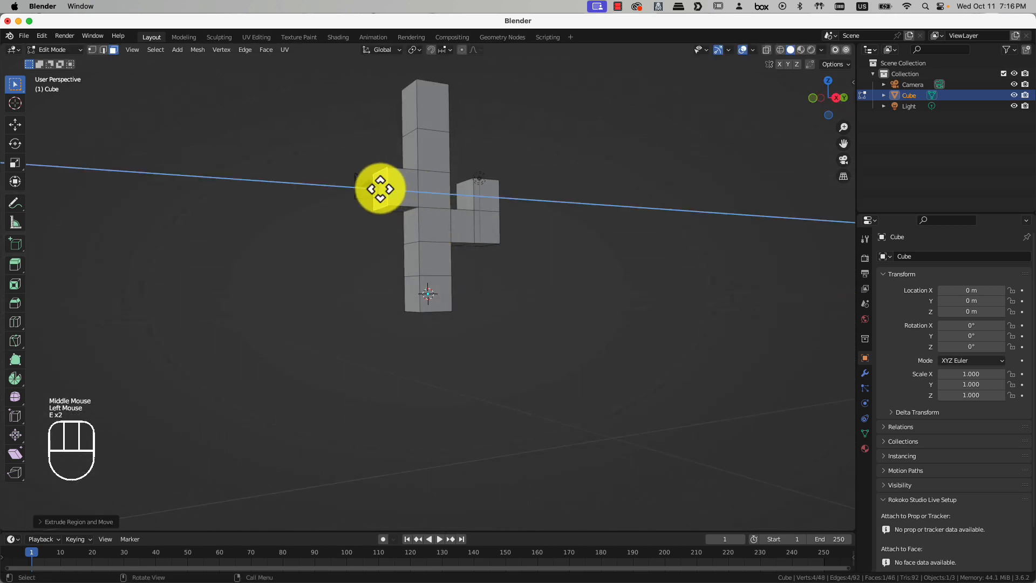
click(355, 191)
Extrude the upper face of the second arm's end block upward by about one block
middle_drag(360, 190, 381, 199)
key(e)
click(355, 194)
In edge selection, move the second arm's lower outer edge inward and its middle outer edge outward to shape the elbow
key(2)
click(354, 215)
key(g)
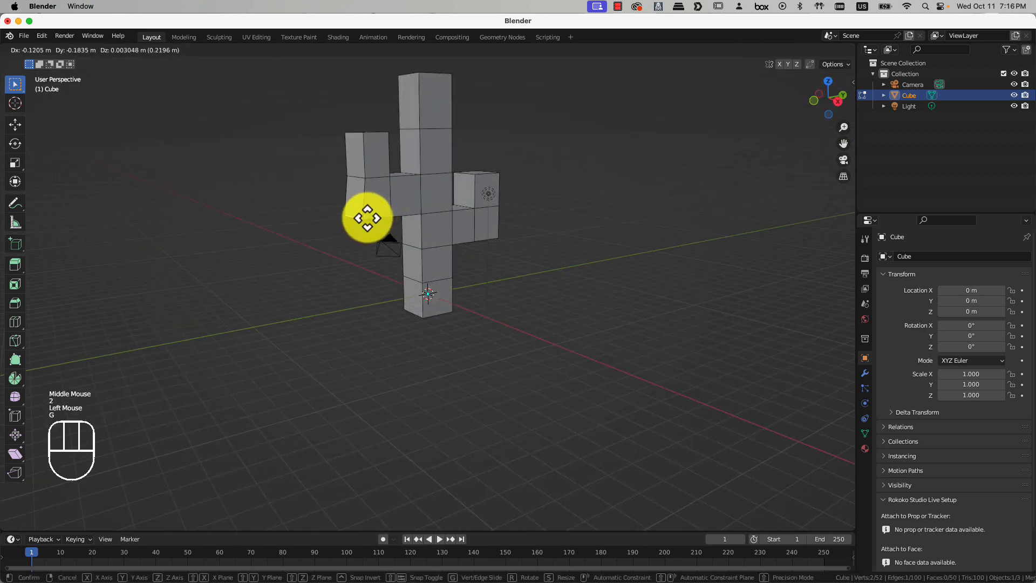
click(366, 205)
key(g)
click(355, 181)
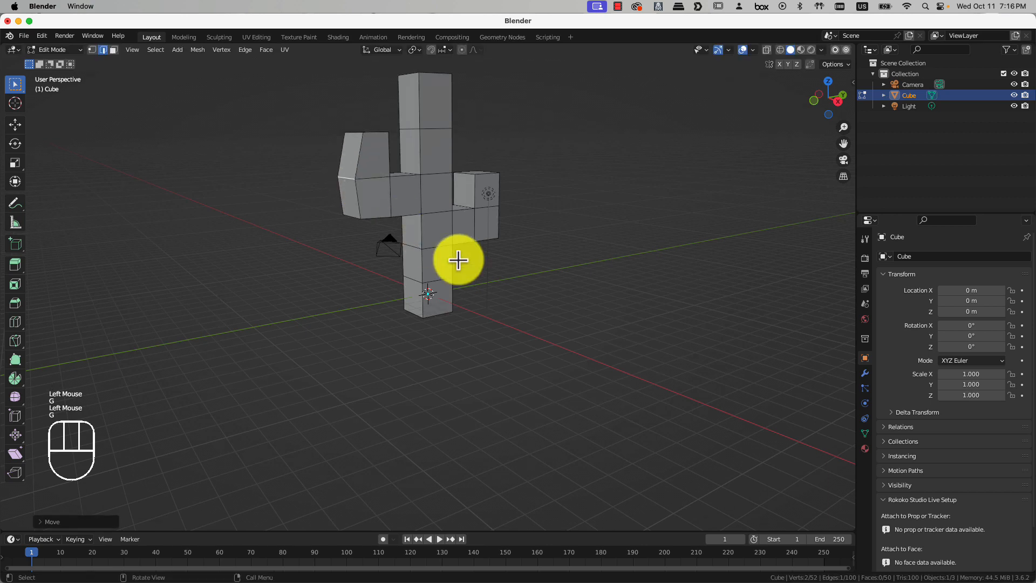
Try to extrude the +X side face of the column block level with the first arm outward twice
middle_drag(461, 262, 483, 264)
key(Tab)
key(Tab)
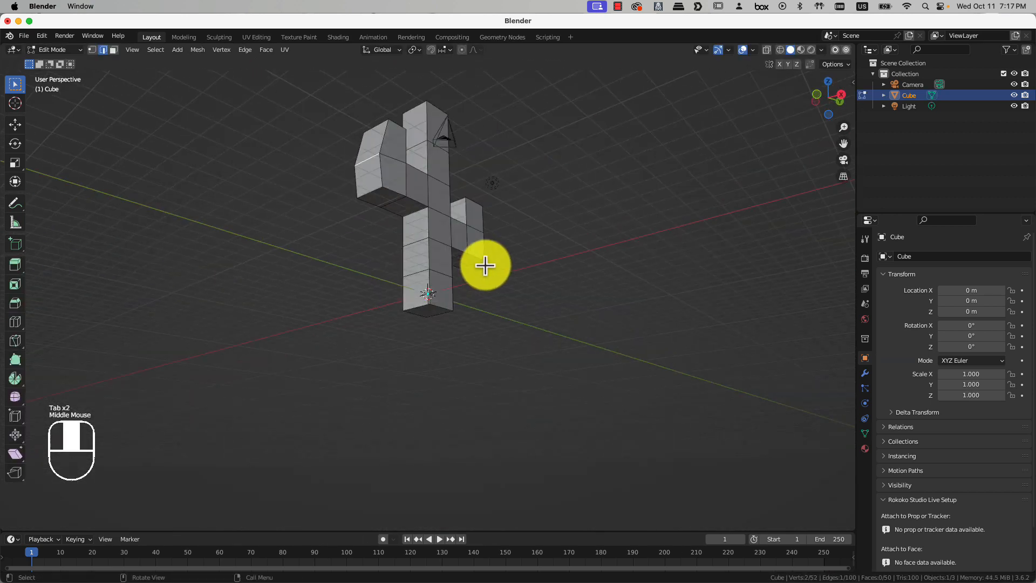
key(3)
key(e)
key(e)
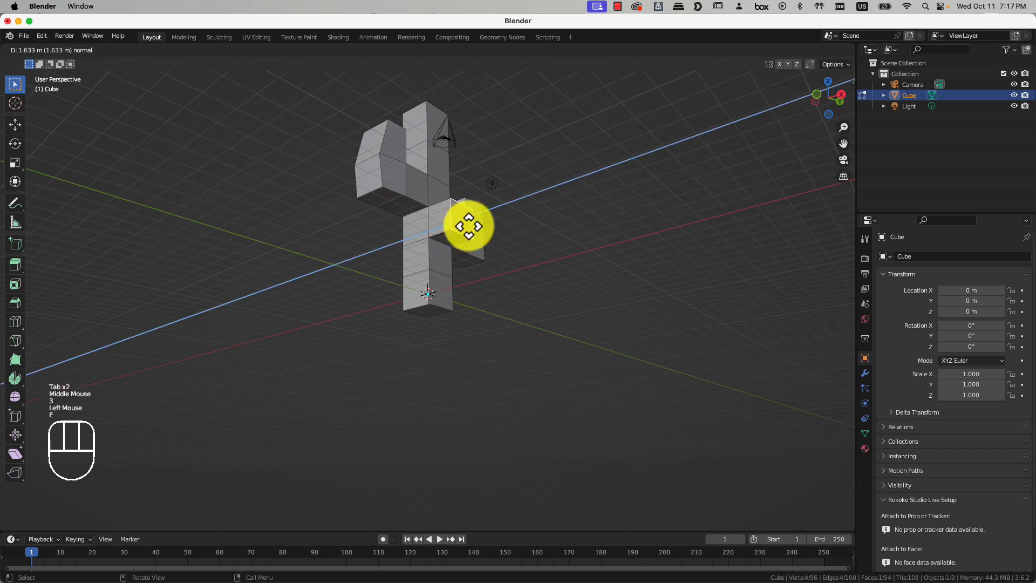
click(473, 226)
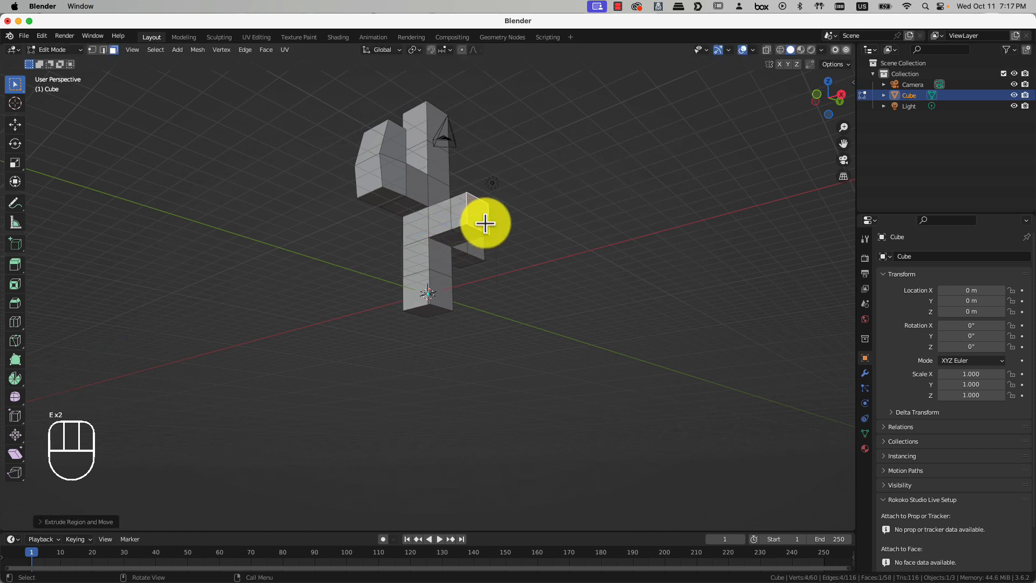
key(super+z)
key(super+z)
Extrude the -X side face of an upper column block outward twice to form a third arm
middle_drag(414, 243, 509, 249)
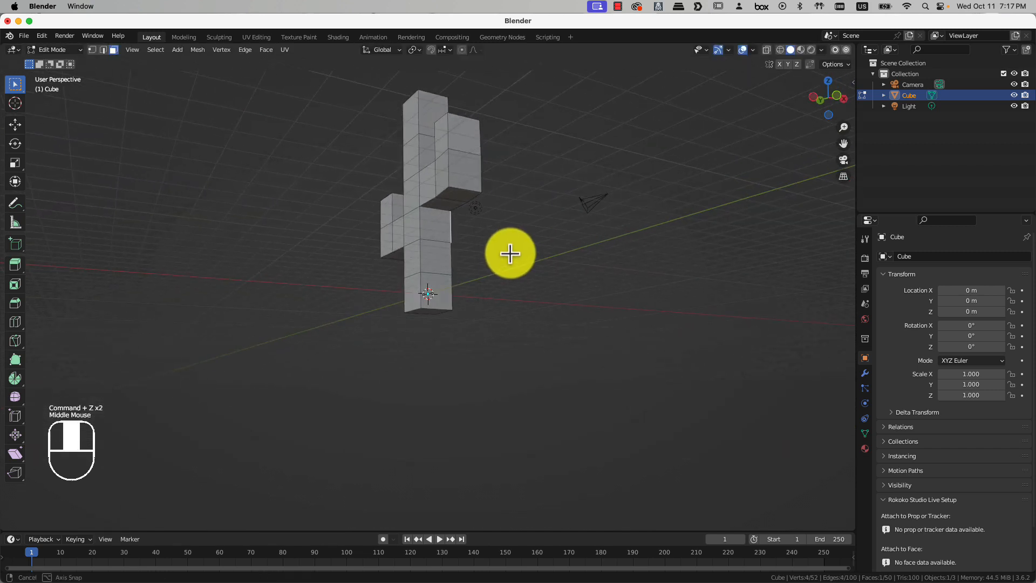
click(469, 201)
middle_drag(469, 201, 421, 223)
key(e)
key(e)
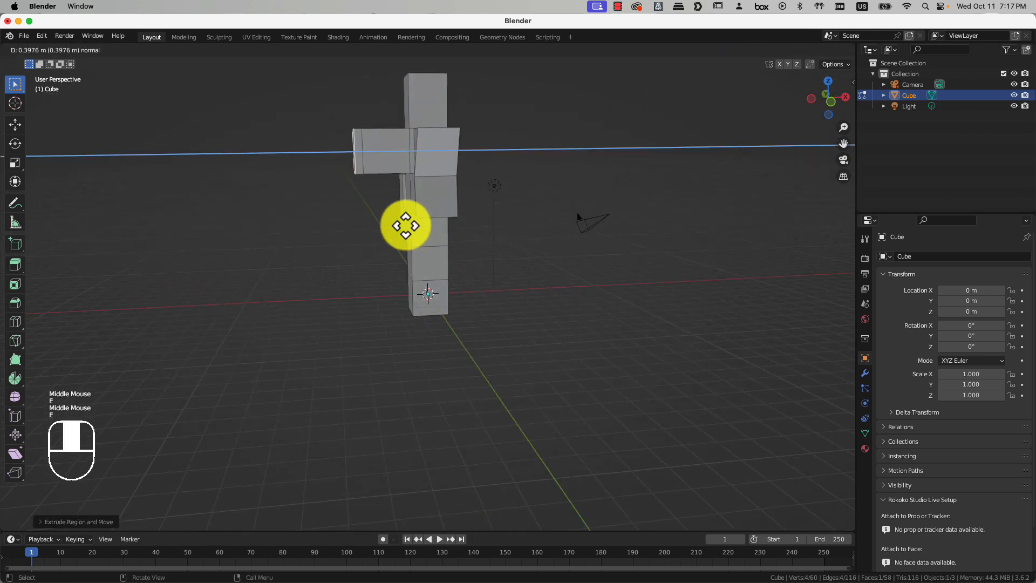
click(383, 229)
Extrude the upper face of the third arm's end block upward twice, the second time by about 2.3 m
middle_drag(368, 184, 369, 231)
click(348, 179)
key(e)
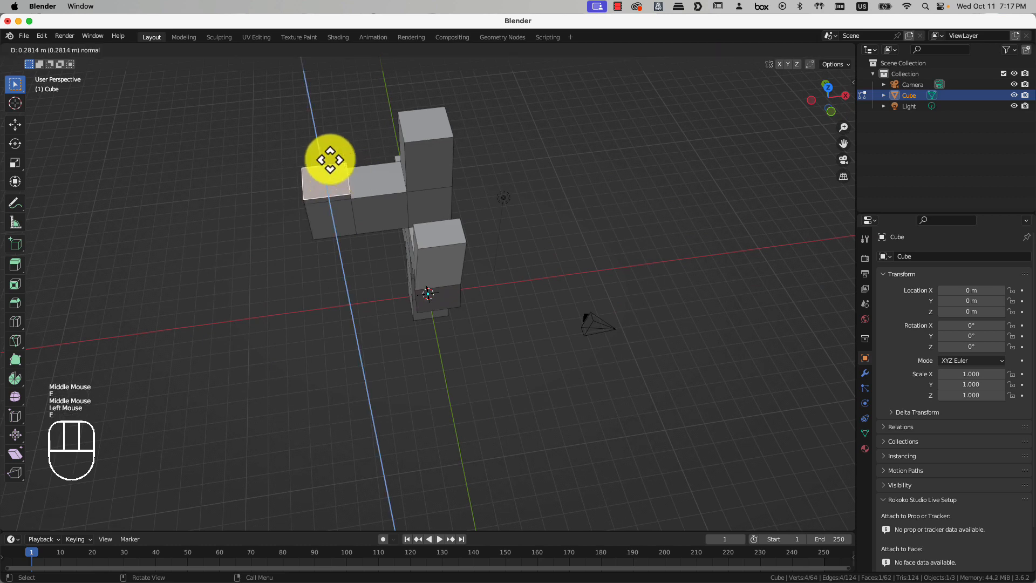
click(316, 140)
key(e)
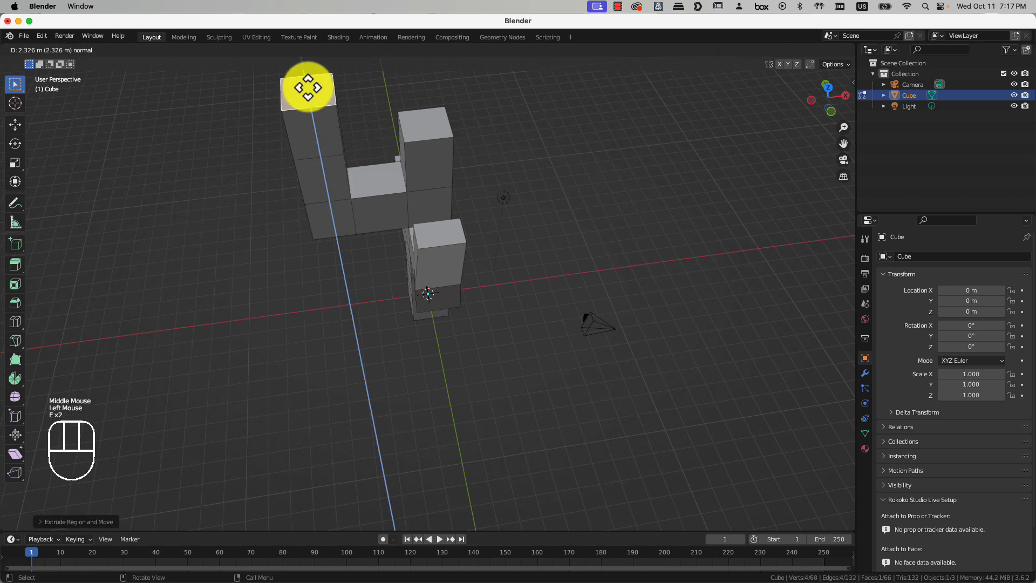
click(302, 88)
Extrude the main column's top face upward twice so it rises above all the arms
middle_drag(530, 180, 429, 126)
scroll(429, 126, down, 2)
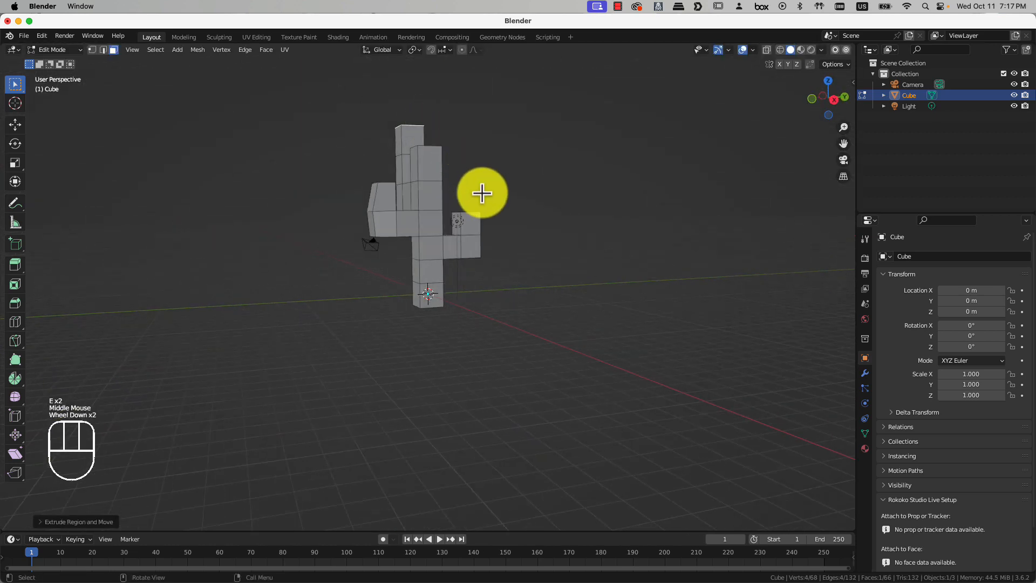
middle_drag(435, 167, 430, 148)
click(430, 151)
key(e)
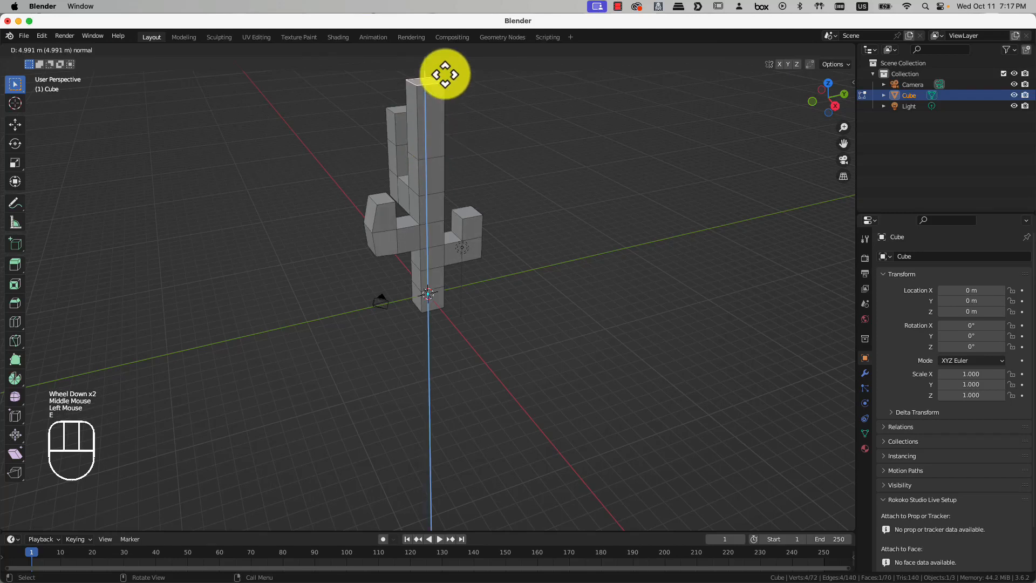
key(e)
click(452, 526)
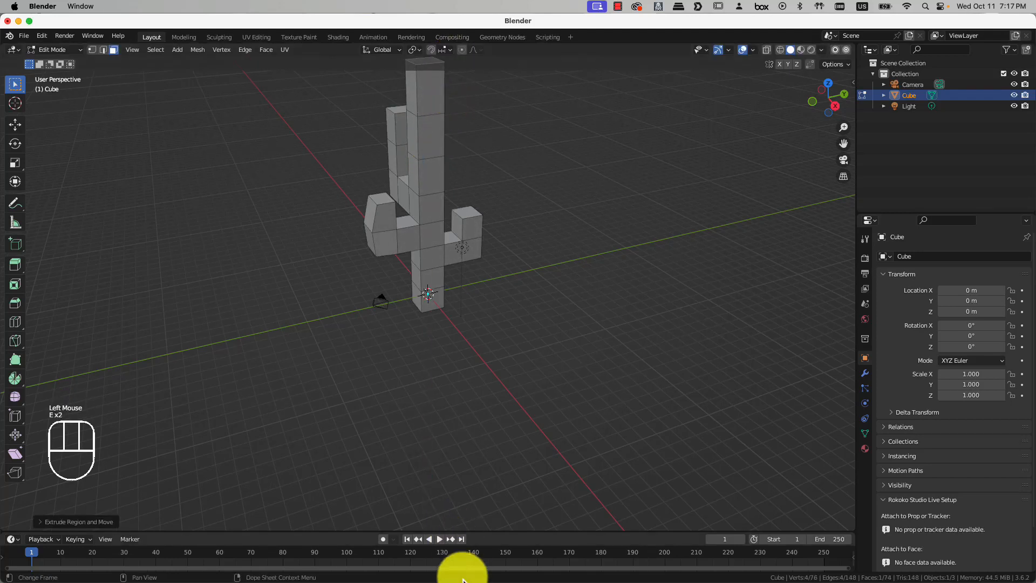
Delete the face on the underside of the column, leaving its base open
scroll(462, 566, down, 1)
middle_drag(487, 344, 435, 308)
scroll(414, 302, down, 2)
scroll(416, 313, up, 2)
click(425, 312)
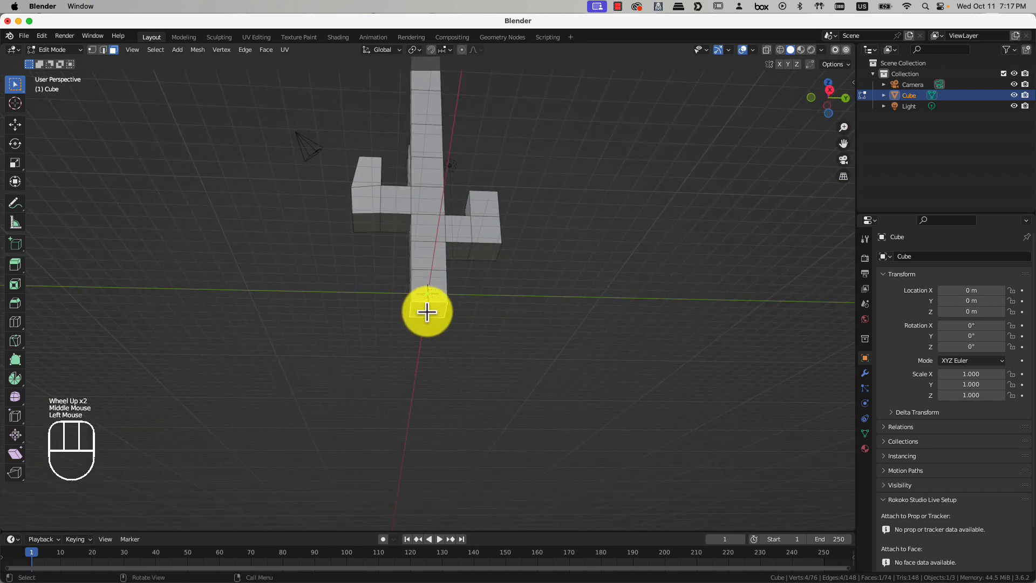
key(x)
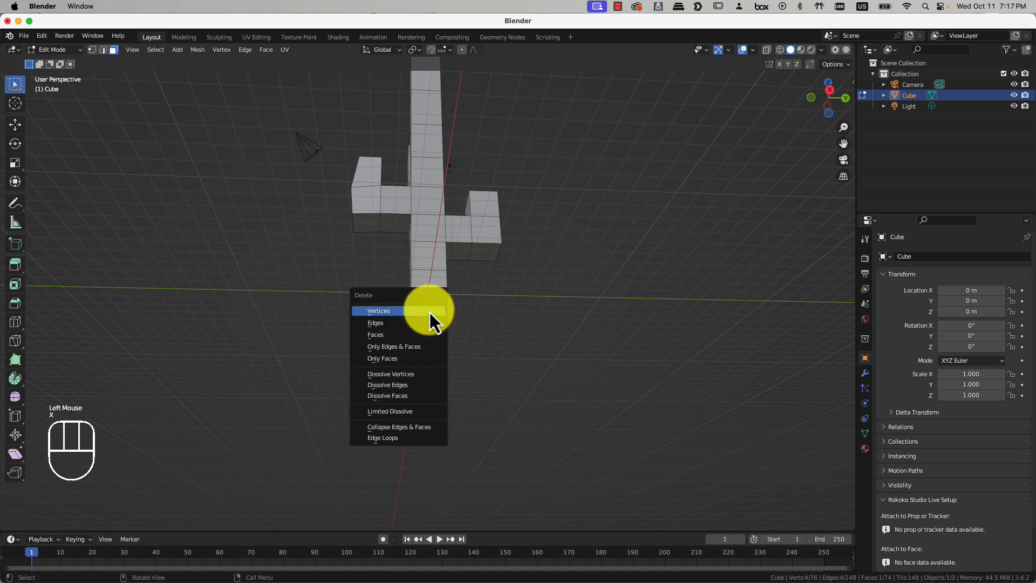
click(410, 335)
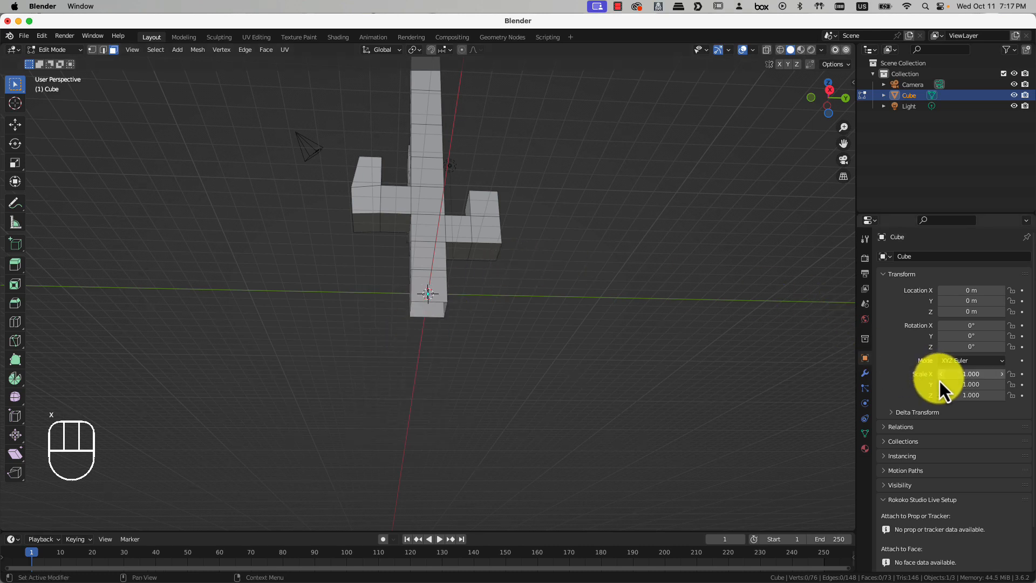
Add a Subdivision Surface modifier to the mesh to round off the column and arms
click(866, 372)
click(915, 256)
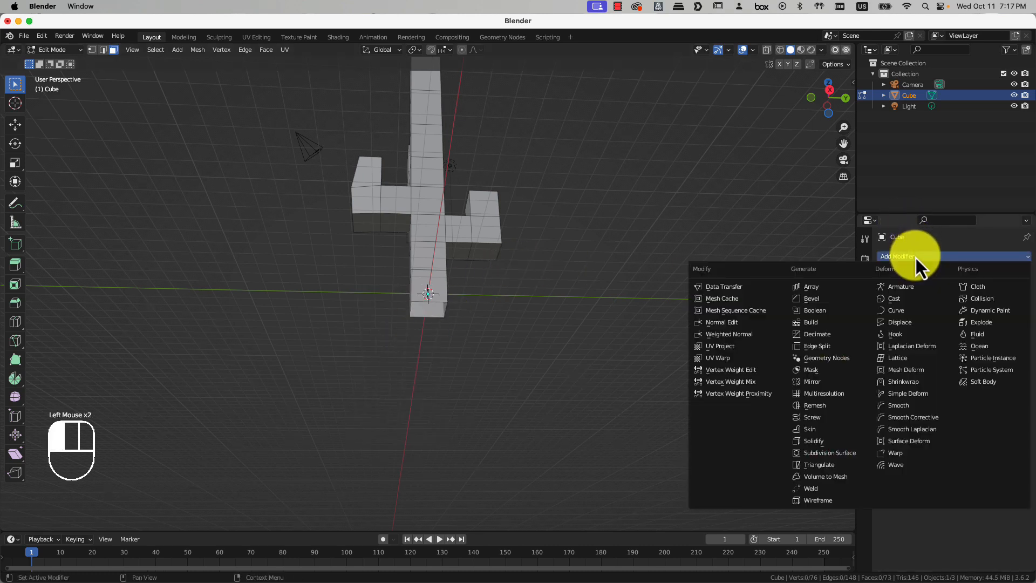
click(850, 456)
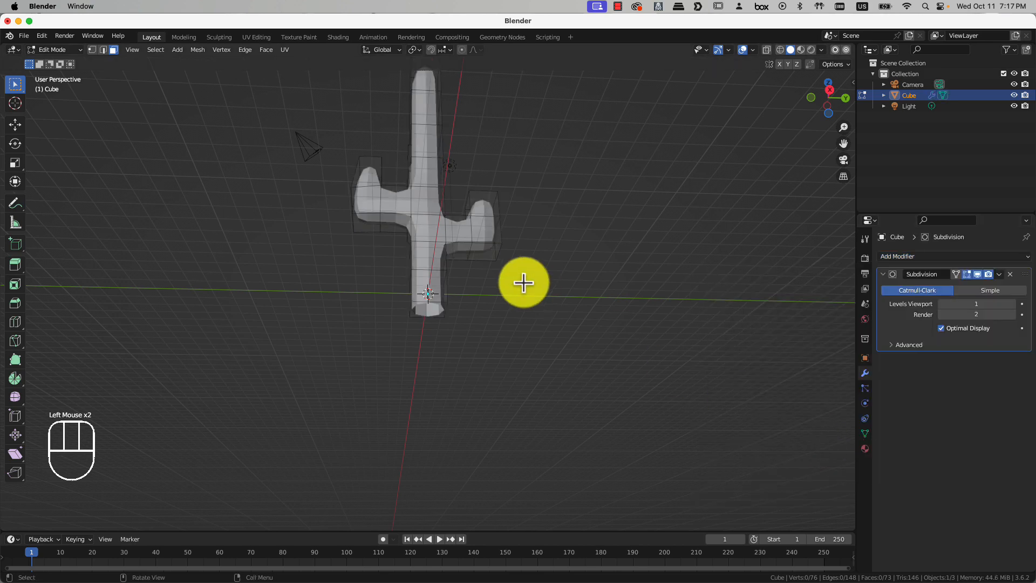
middle_drag(525, 282, 516, 348)
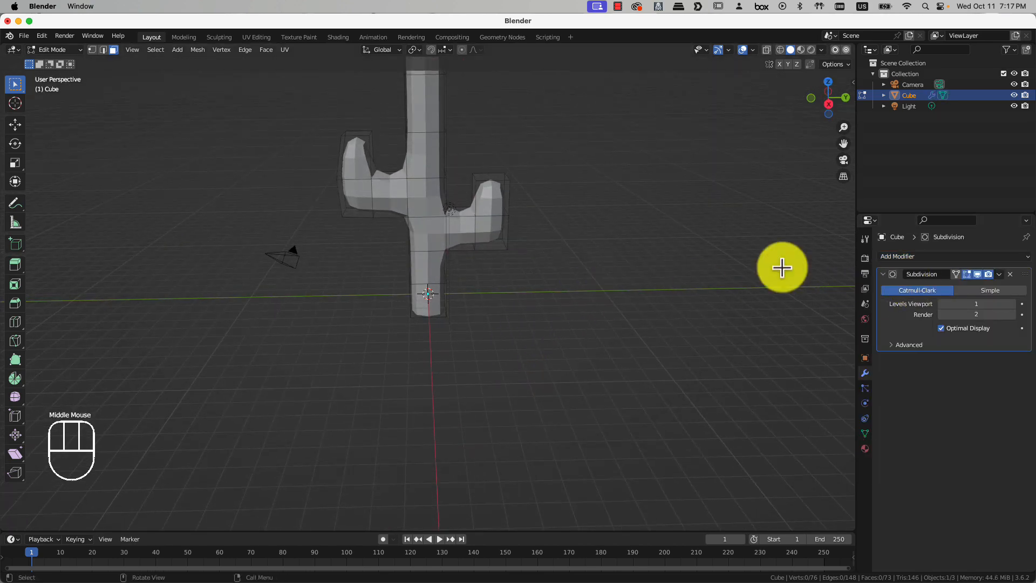
scroll(550, 223, up, 2)
middle_drag(487, 232, 418, 230)
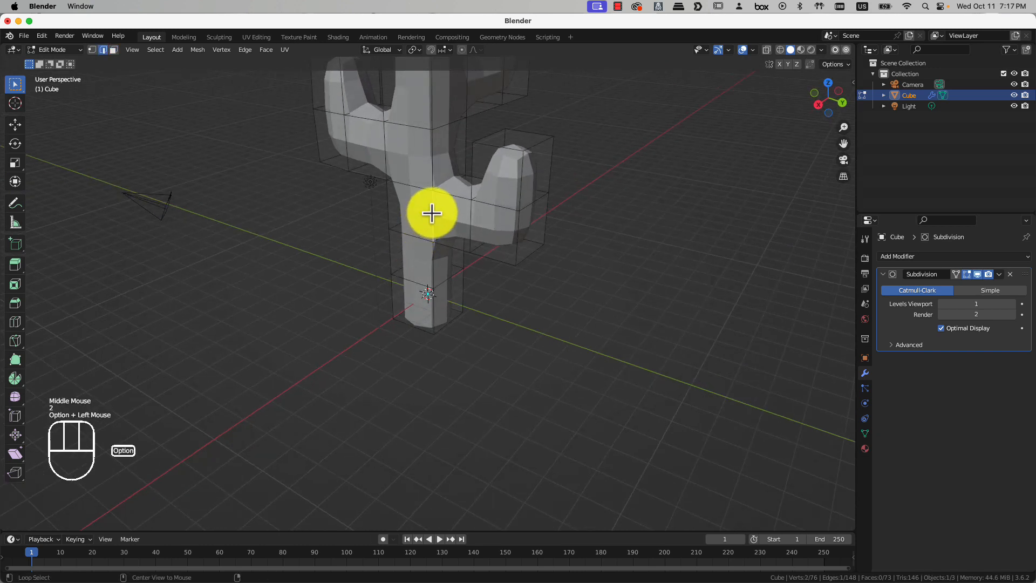
Scale down the four edges where the lowest arm joins the trunk to narrow the joint
middle_drag(504, 247, 442, 185)
shift+click(435, 216)
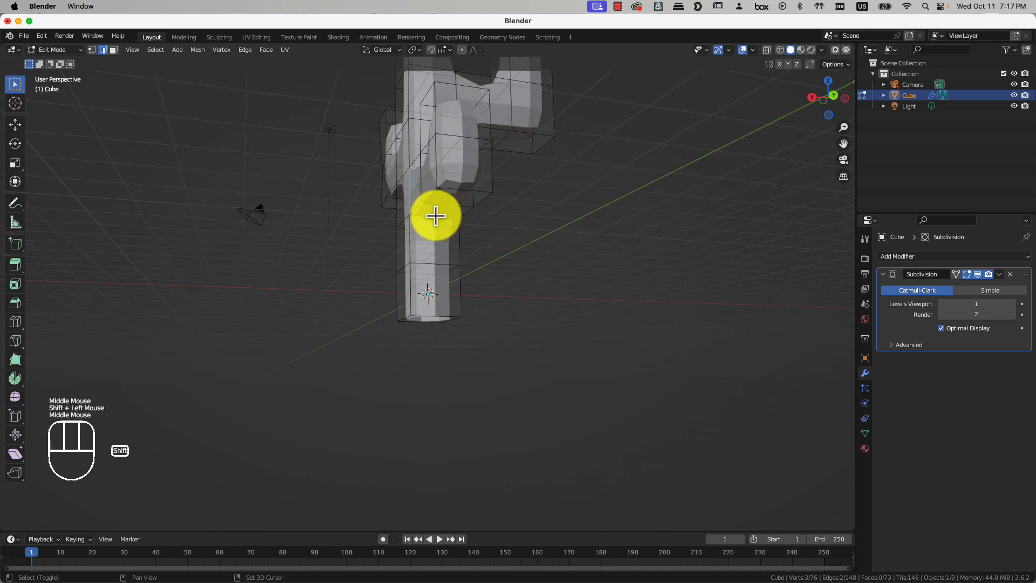
mouse_move(513, 225)
middle_down()
mouse_move(437, 205)
mouse_move(472, 234)
mouse_move(622, 241)
mouse_move(506, 226)
middle_up()
key(s)
click(465, 206)
scroll(506, 226, down, 2)
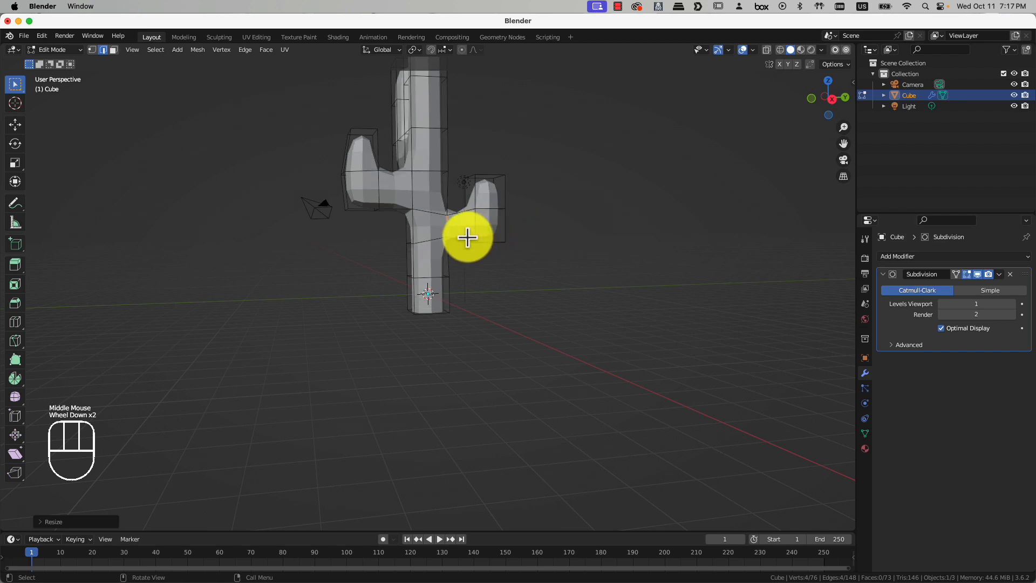
Add a loop cut to the stems of the lowest and second arms, narrowing the second arm's loop next to the trunk
click(455, 218)
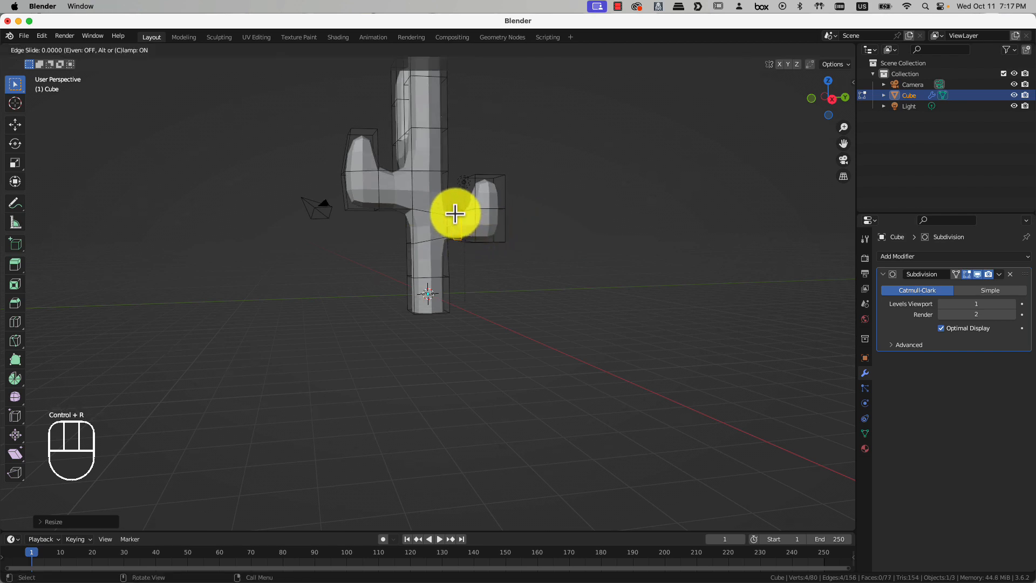
click(453, 215)
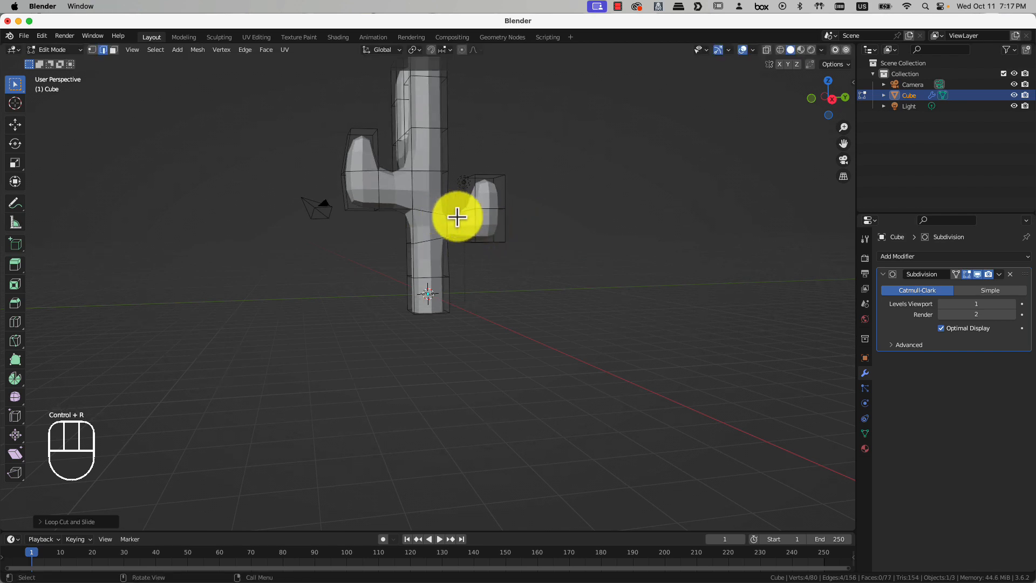
key(ctrl+r)
click(396, 170)
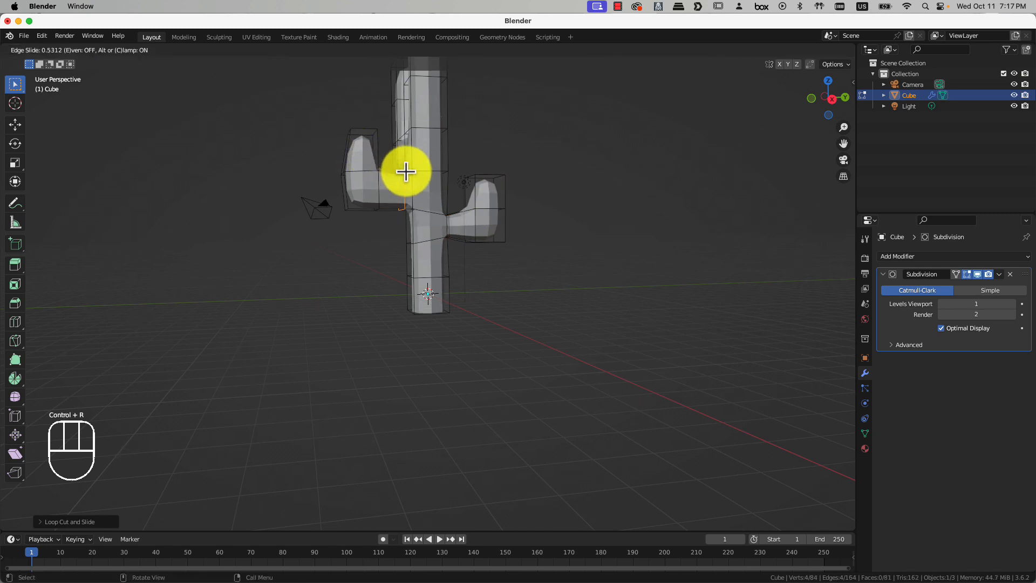
click(414, 188)
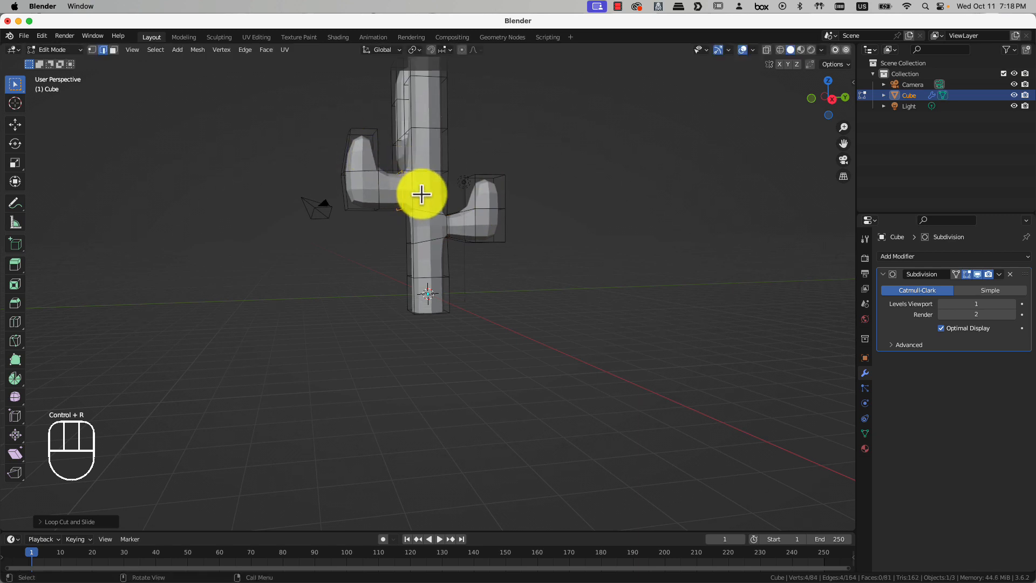
key(s)
click(415, 189)
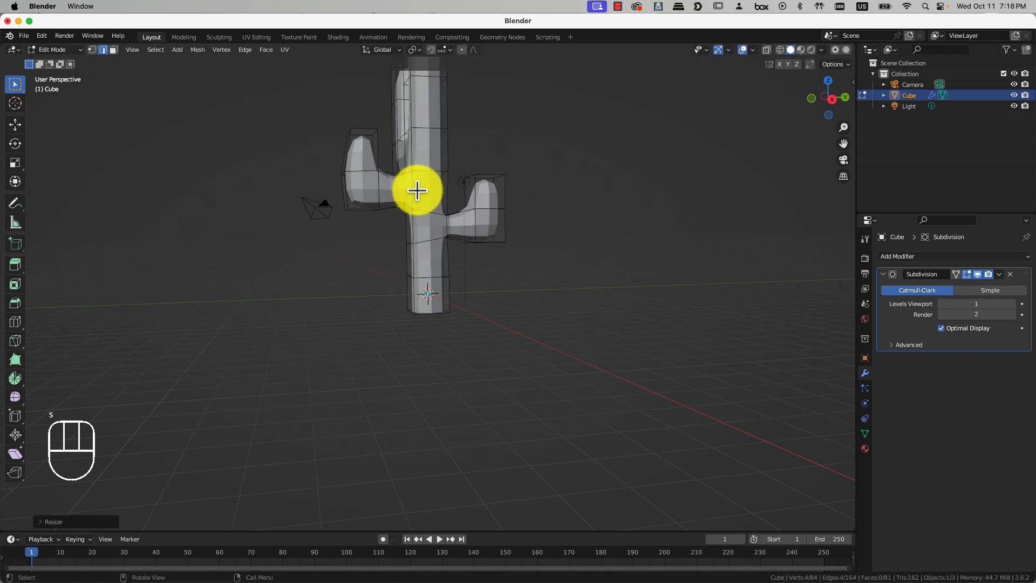
Add a loop cut to the tallest arm's stem near the trunk and scale that loop down
middle_drag(417, 190, 474, 169)
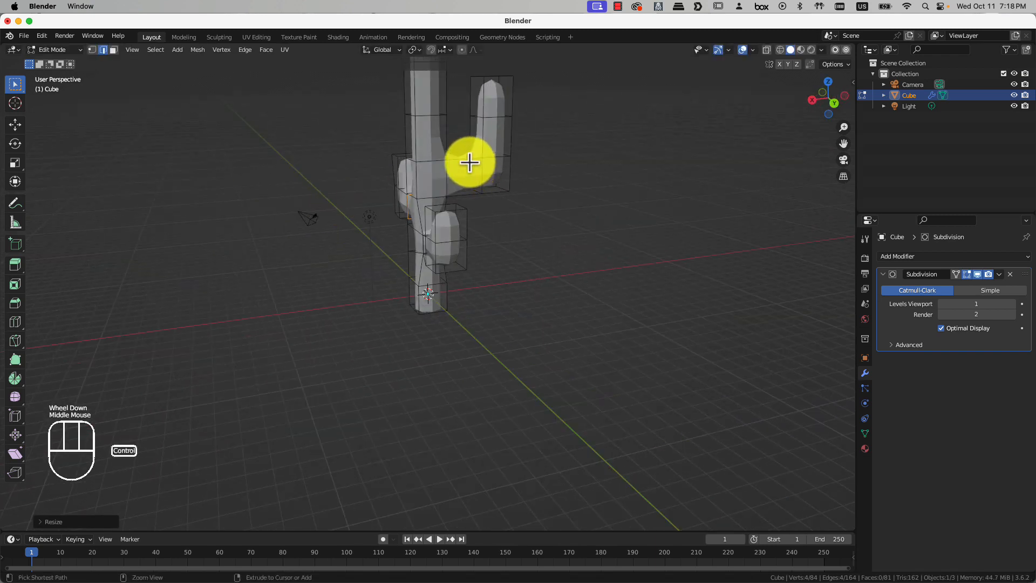
key(ctrl+r)
click(459, 158)
click(454, 161)
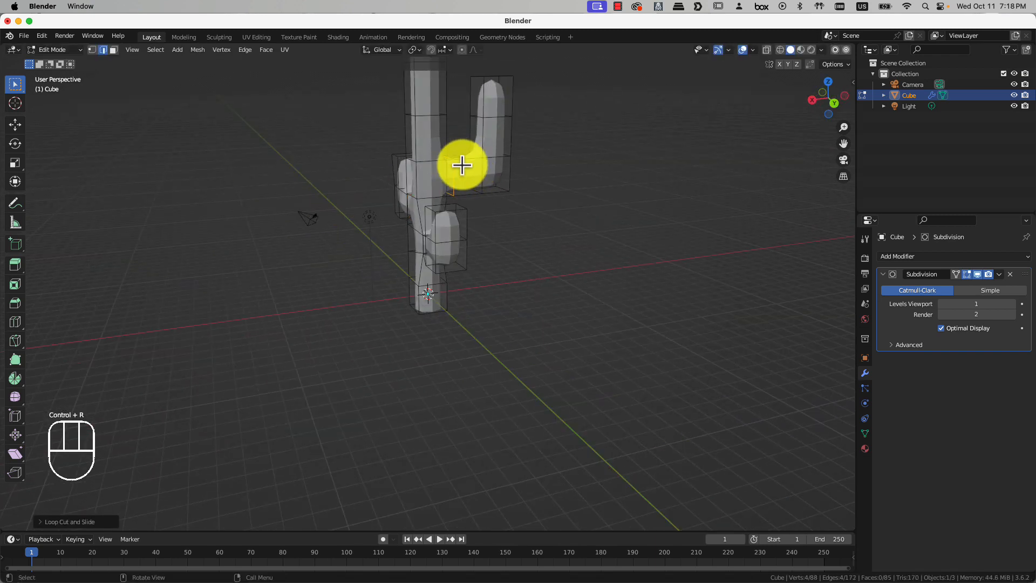
key(s)
click(455, 165)
scroll(462, 166, down, 2)
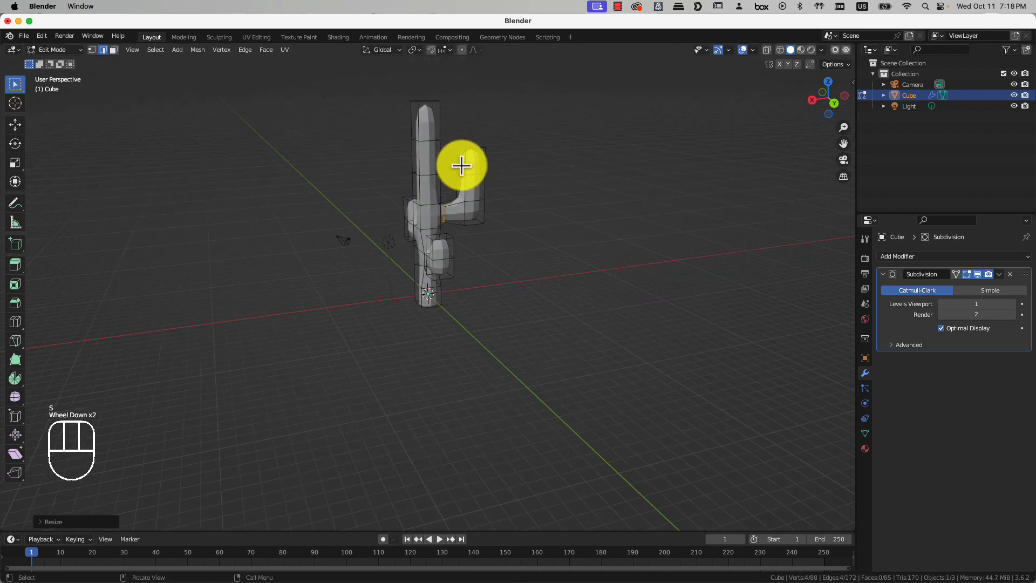
Widen the upper trunk by scaling up the edge loop below the tip and, slightly, the loop beneath it
mouse_move(462, 167)
middle_down()
mouse_move(434, 178)
mouse_move(453, 174)
middle_up()
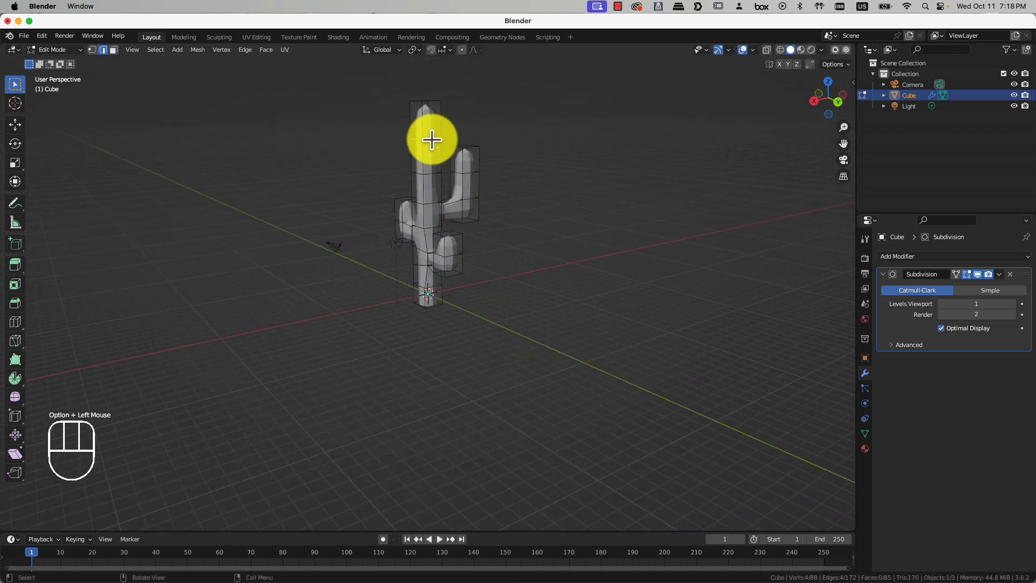
key(s)
click(433, 150)
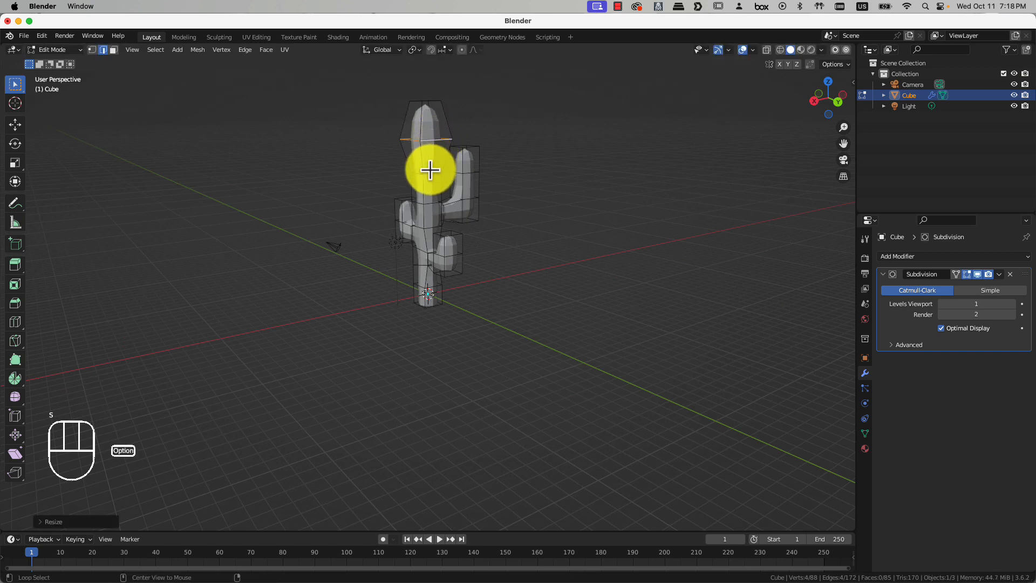
middle_drag(446, 178, 536, 186)
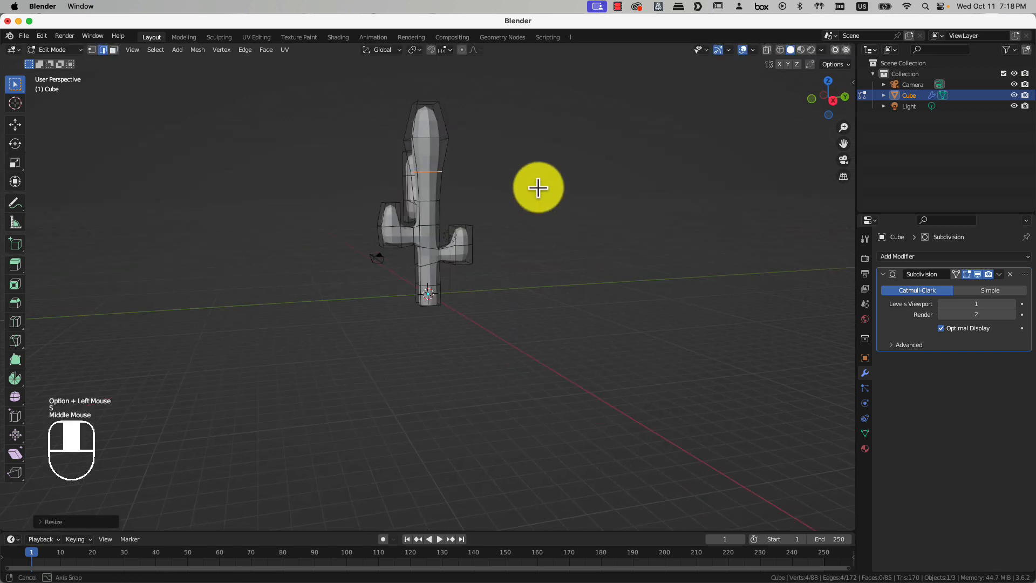
scroll(533, 192, up, 1)
key(s)
click(520, 209)
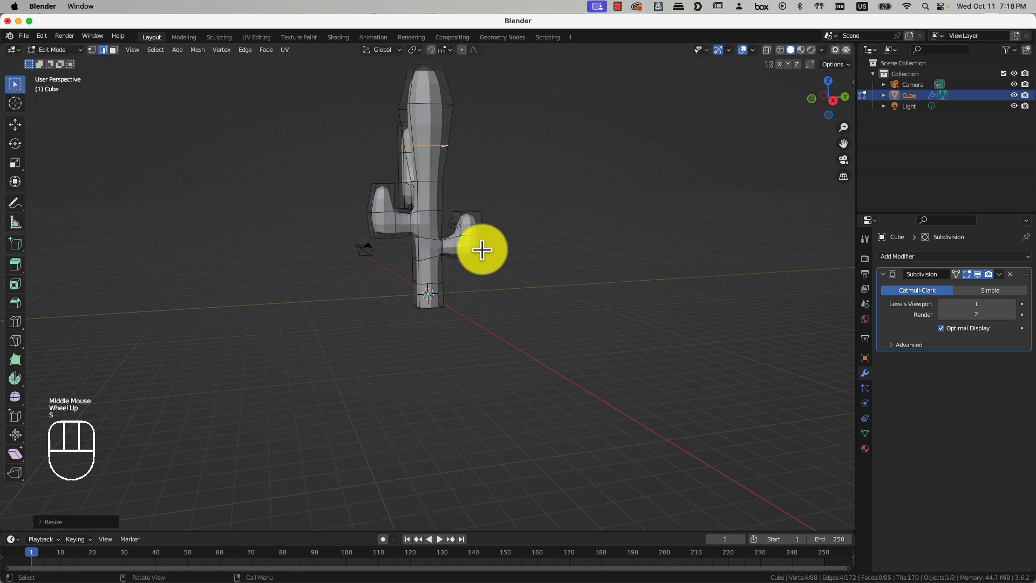
Adjust the outer section of the lowest arm by scaling a single edge across it
alt+click(463, 240)
key(s)
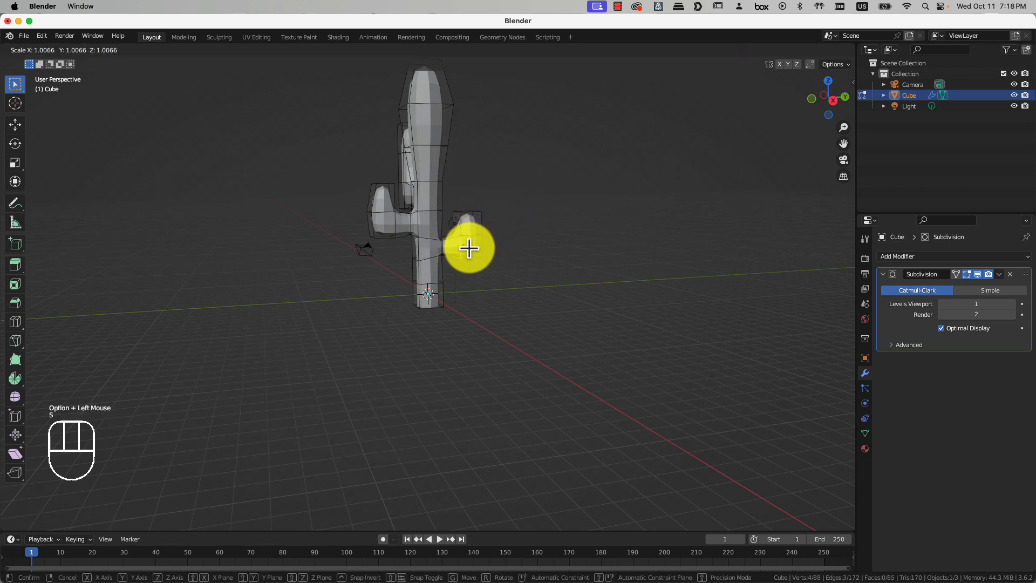
click(469, 238)
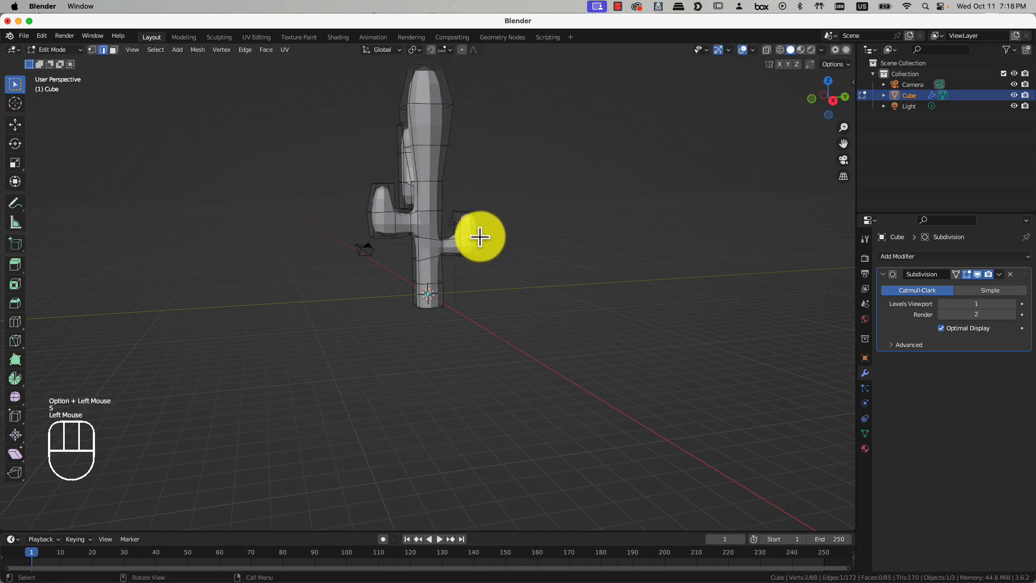
key(s)
click(475, 237)
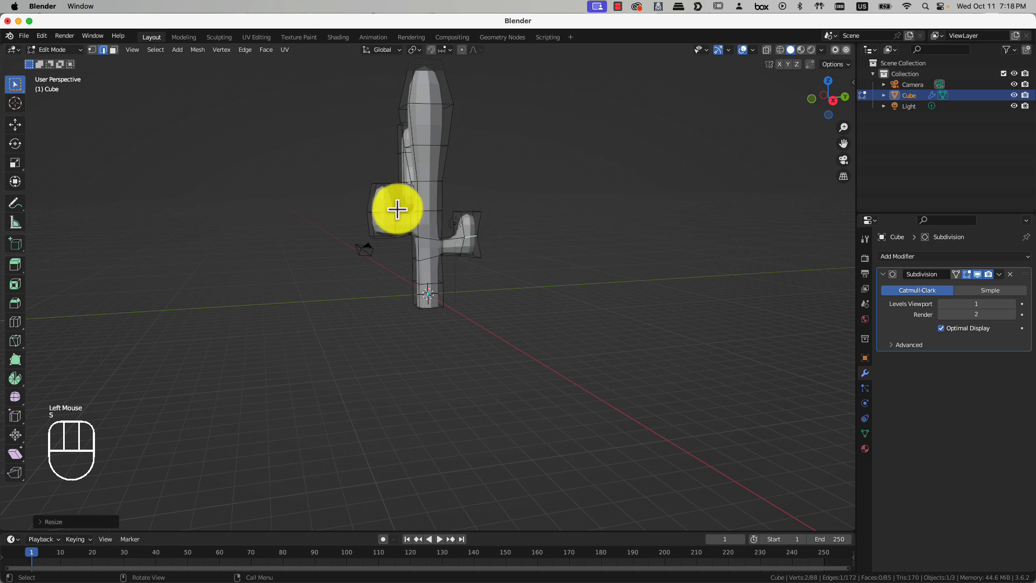
Return to Object Mode, set the subdivision viewport level to 2, and shade the cactus smooth
key(Tab)
middle_drag(495, 222, 447, 219)
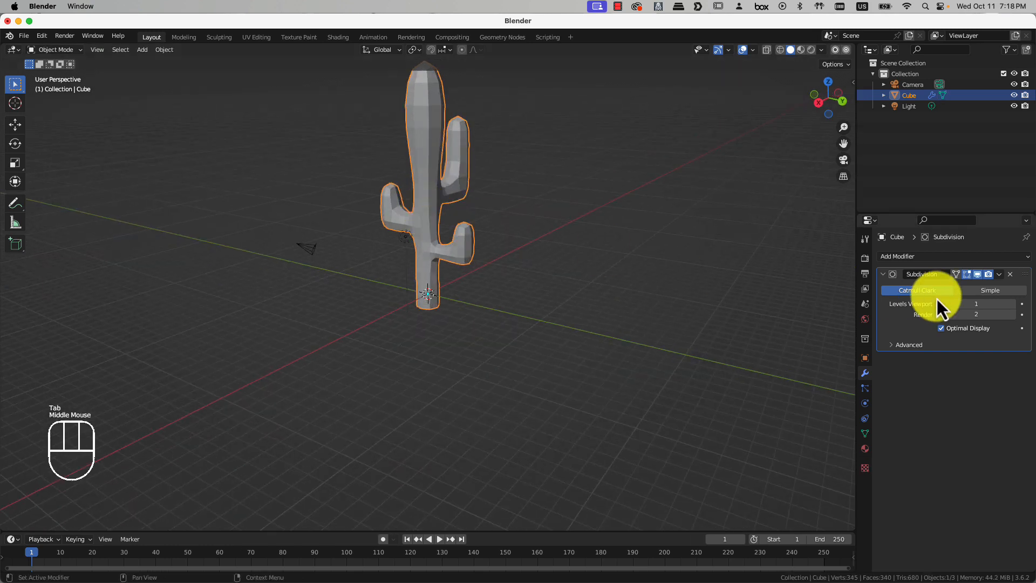
click(1015, 304)
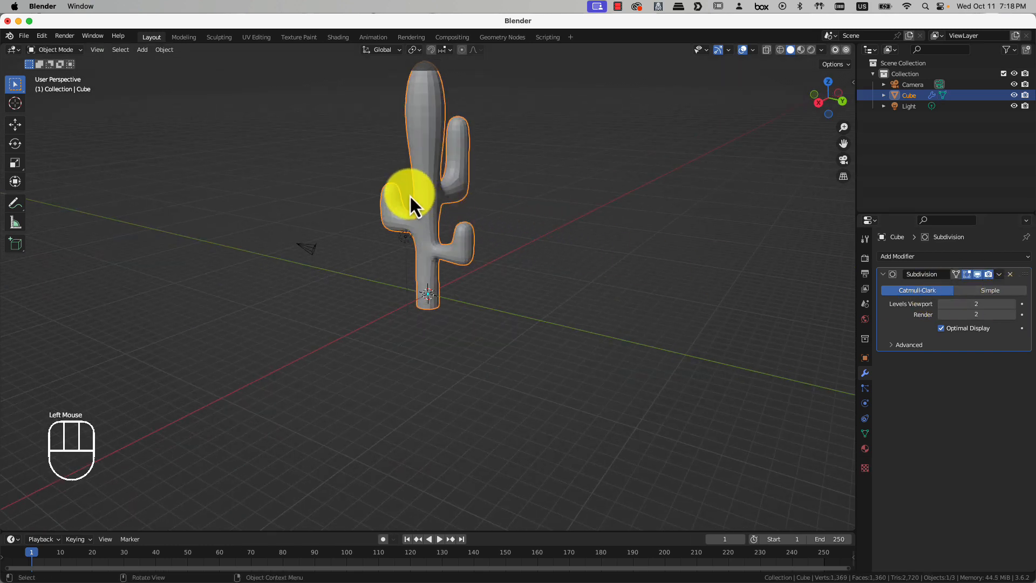
right_click(436, 194)
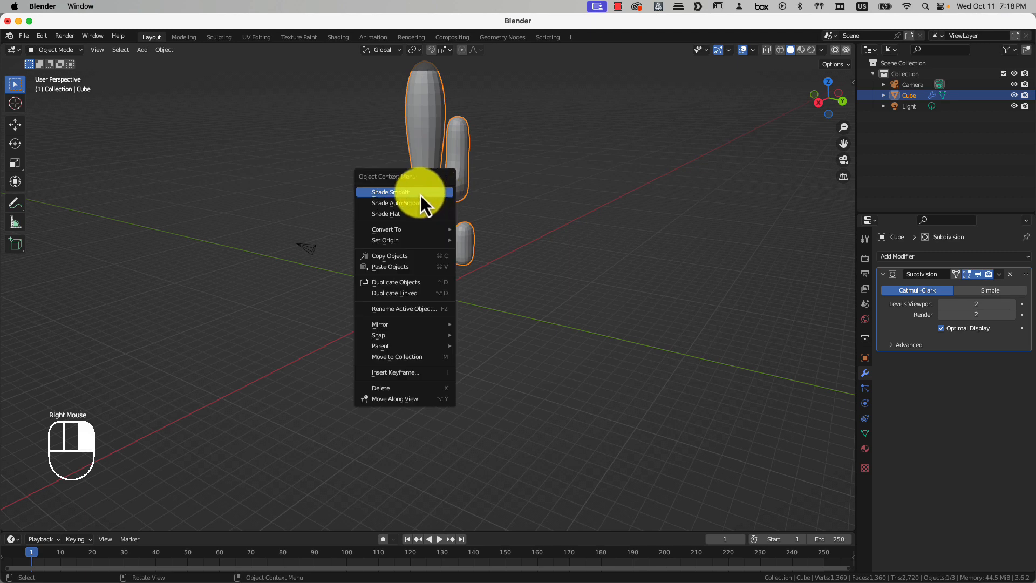
click(421, 193)
middle_drag(451, 197, 534, 200)
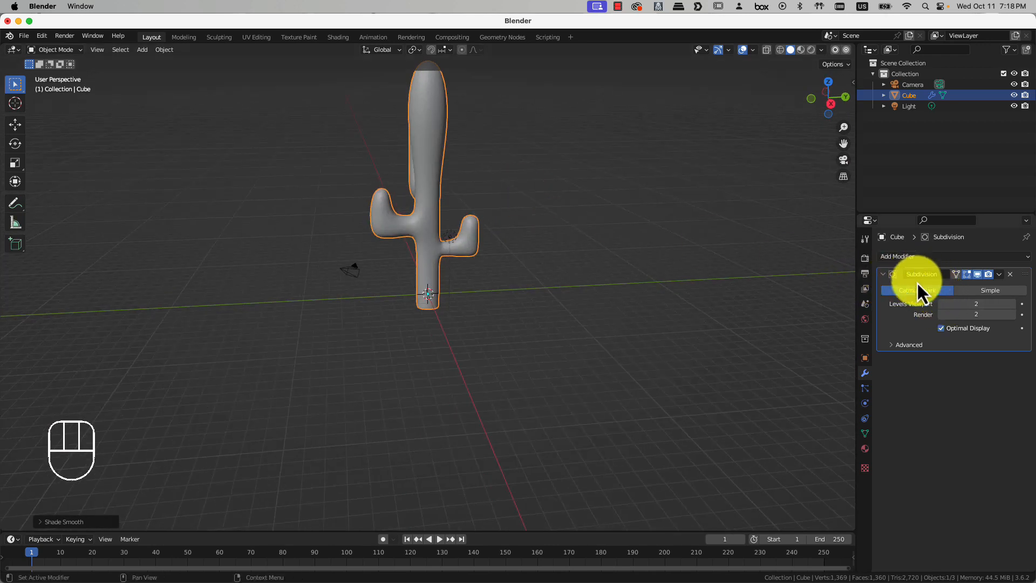
Apply the Subdivision modifier to the cactus, inspect its dense mesh in Edit Mode, and clear the selection
key(super+a)
key(Tab)
key(Tab)
key(Tab)
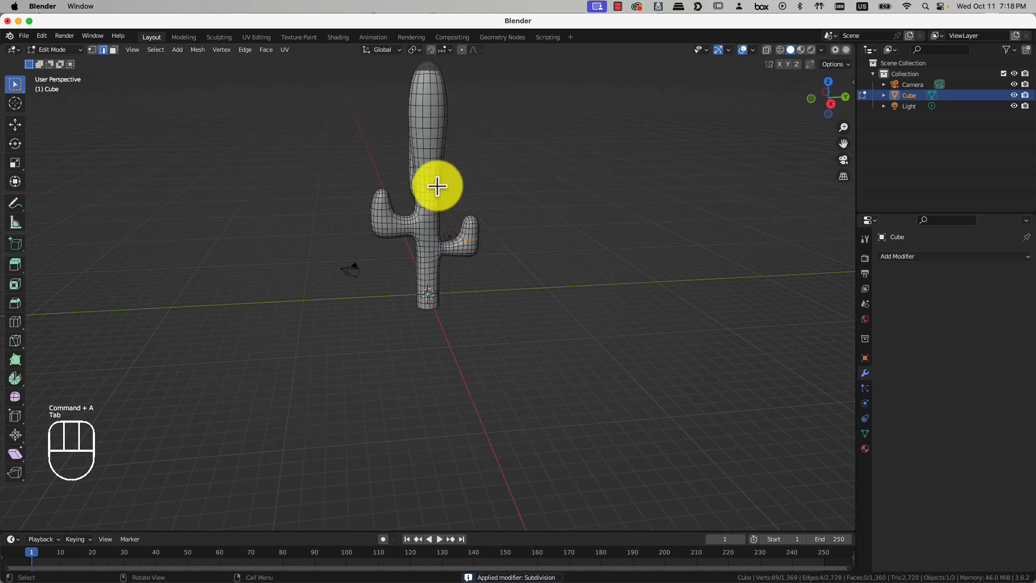
shift+middle_drag(463, 180, 475, 216)
middle_drag(475, 216, 502, 279)
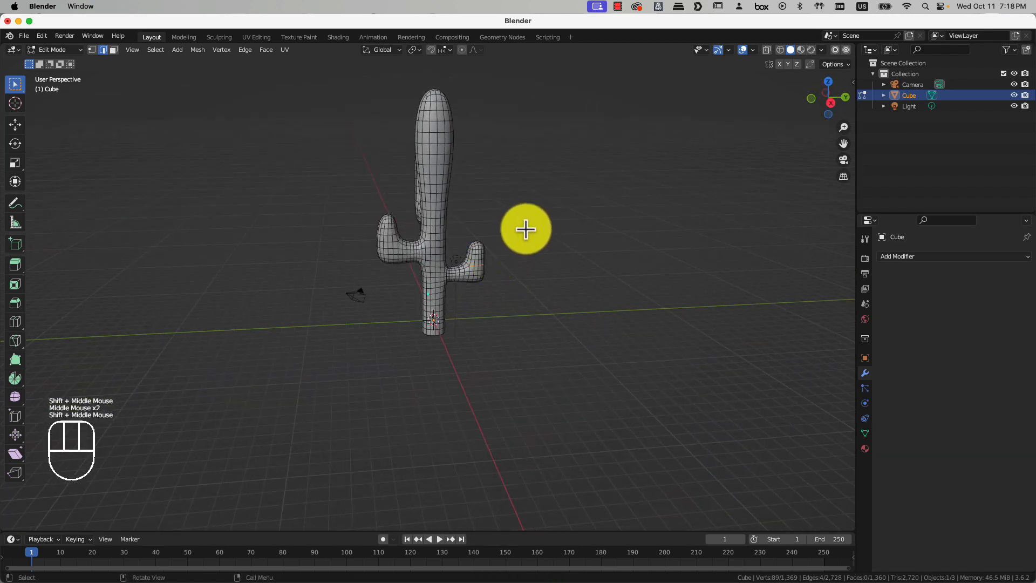
shift+middle_drag(319, 164, 273, 194)
click(176, 144)
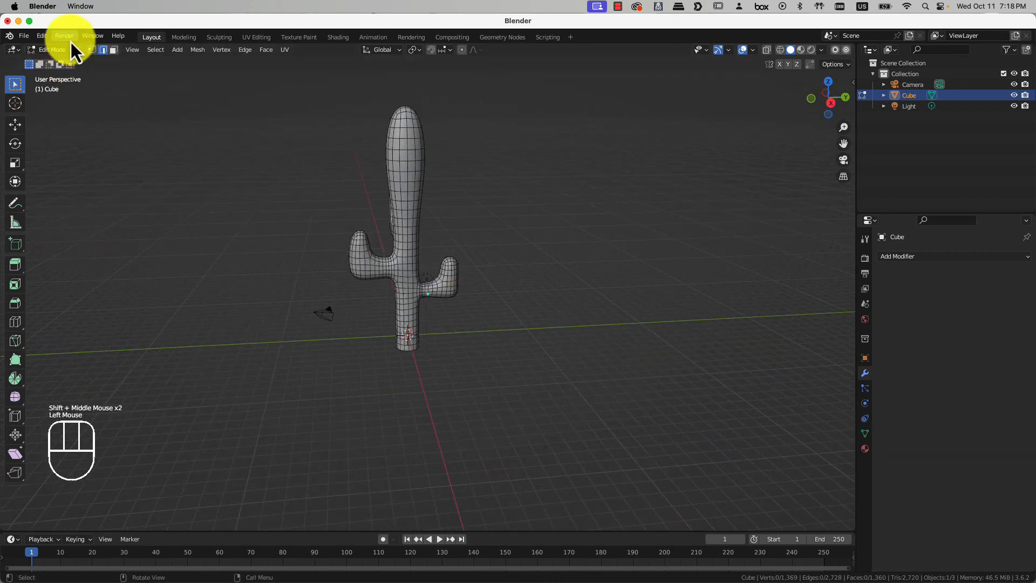
click(179, 51)
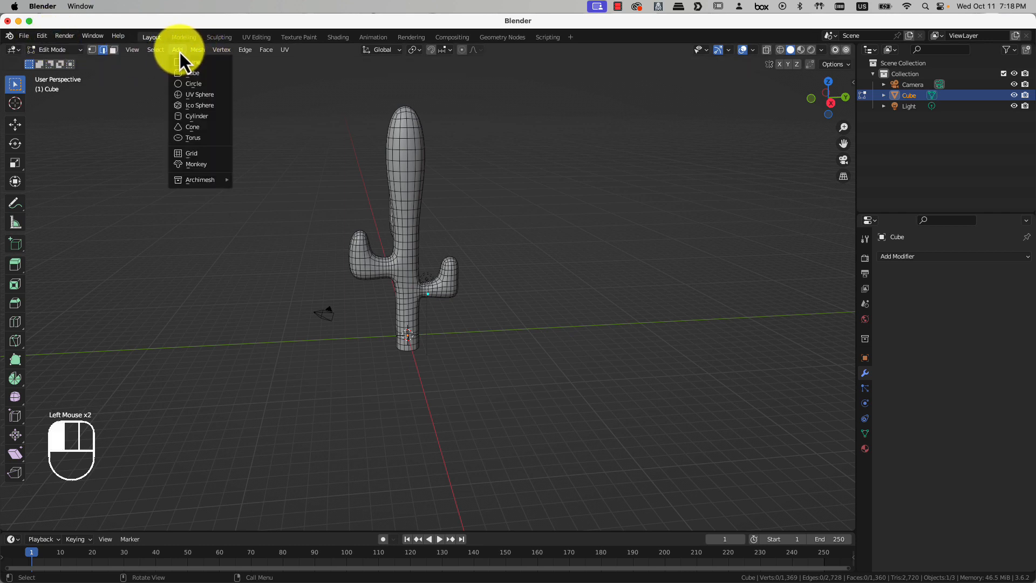
click(180, 53)
key(shift+a)
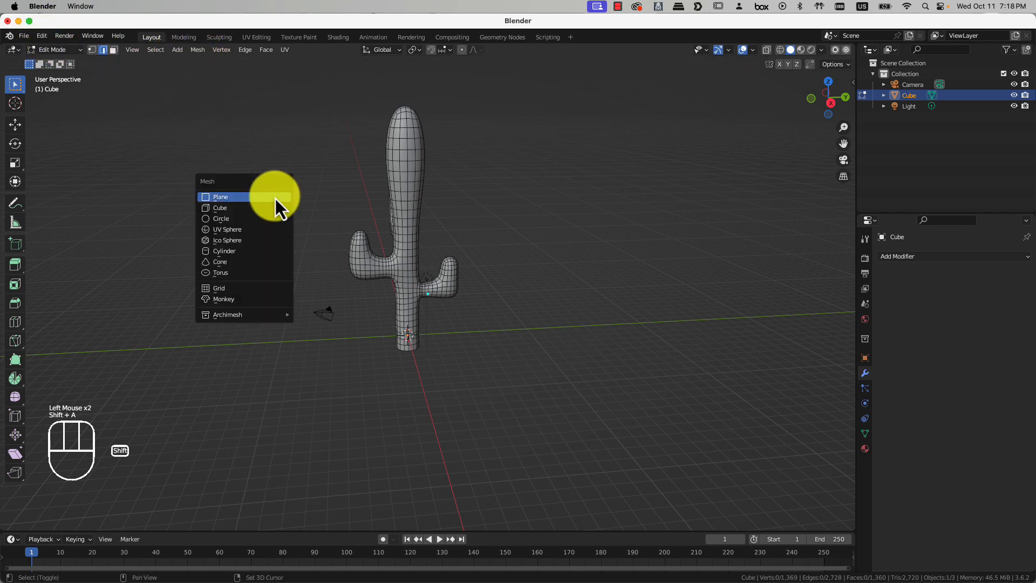
Switch to Object Mode and add a single-bone armature at the base of the cactus
click(65, 47)
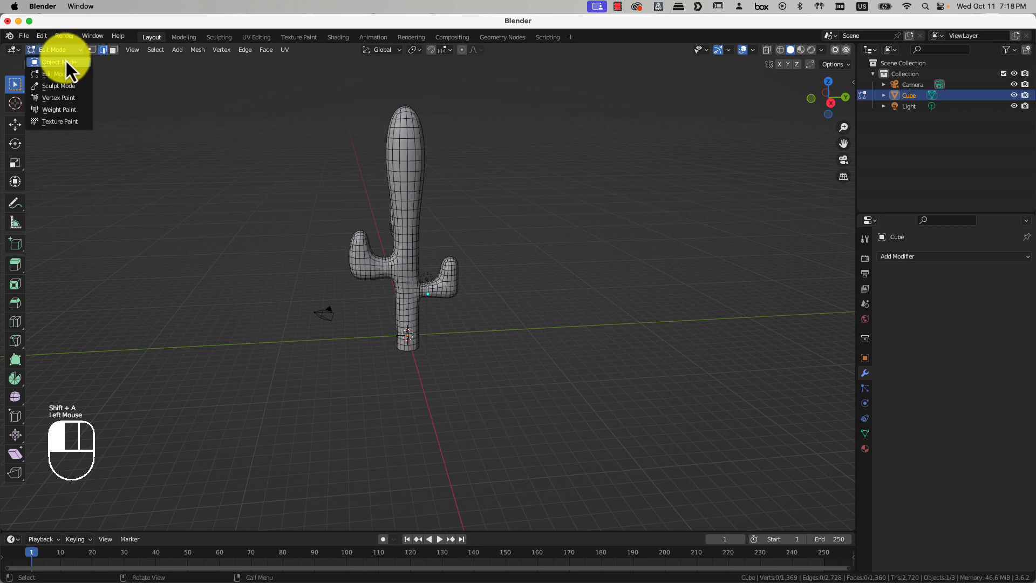
click(66, 59)
key(shift+a)
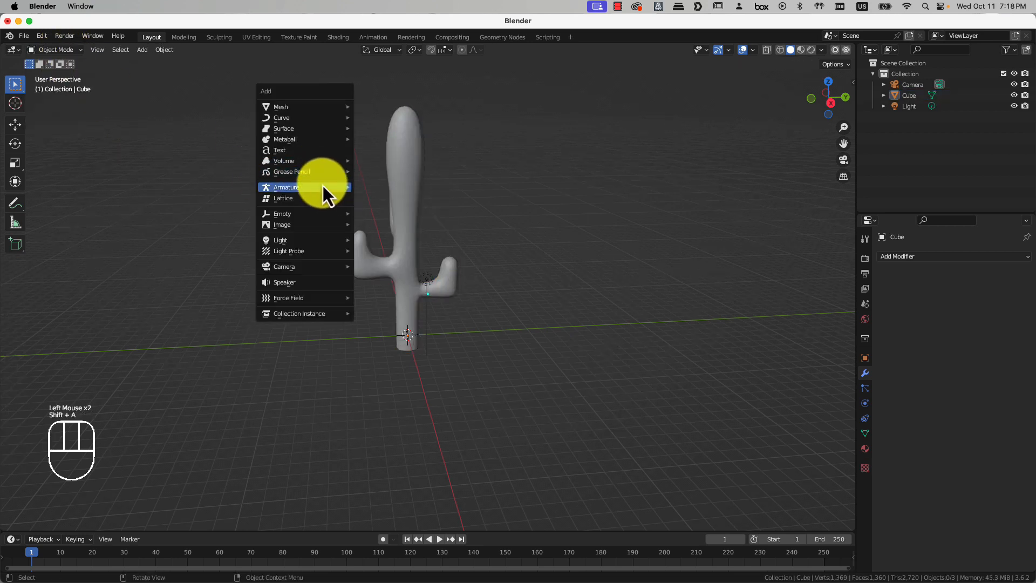
mouse_move(323, 187)
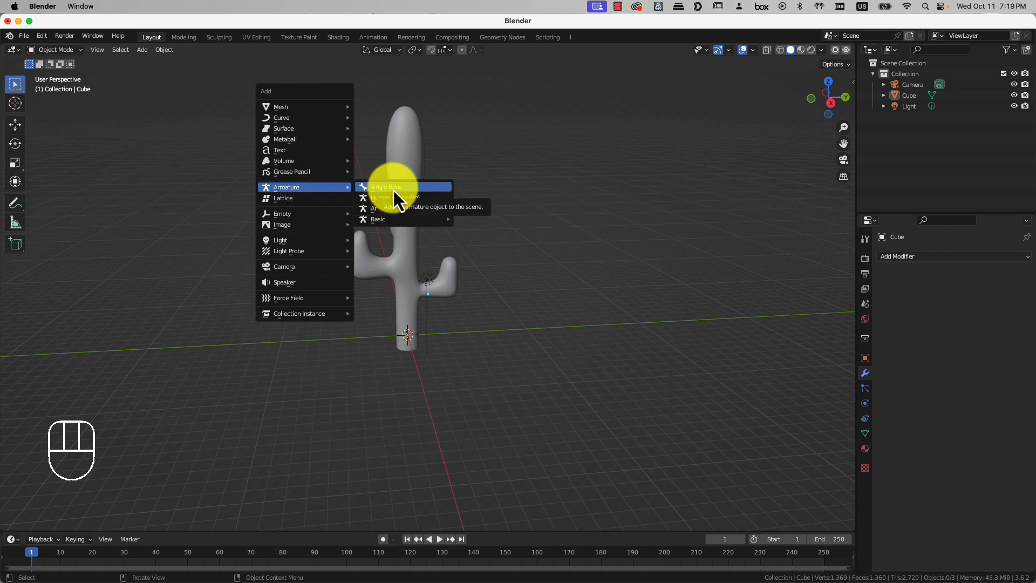
mouse_move(389, 207)
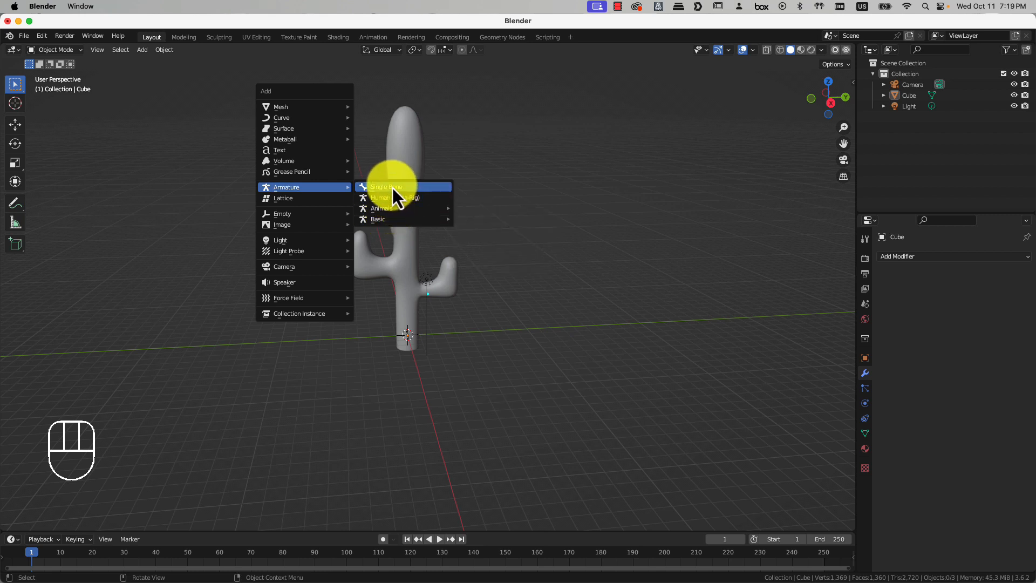
click(405, 193)
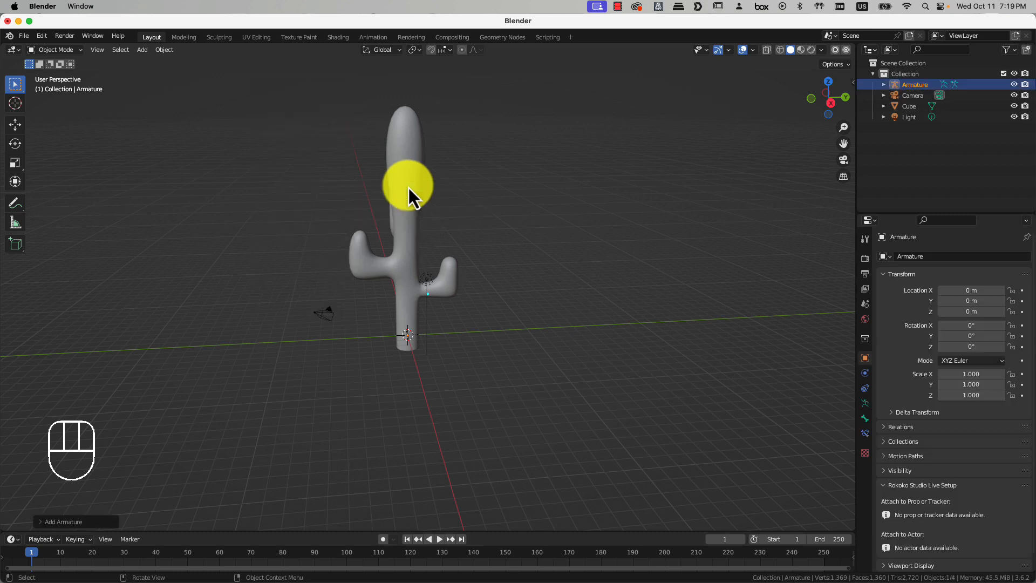
Turn on X-ray display and scale the armature to about 3.7 so its bone fills the lower trunk
middle_drag(450, 280, 551, 296)
scroll(427, 277, up, 2)
scroll(550, 297, up, 1)
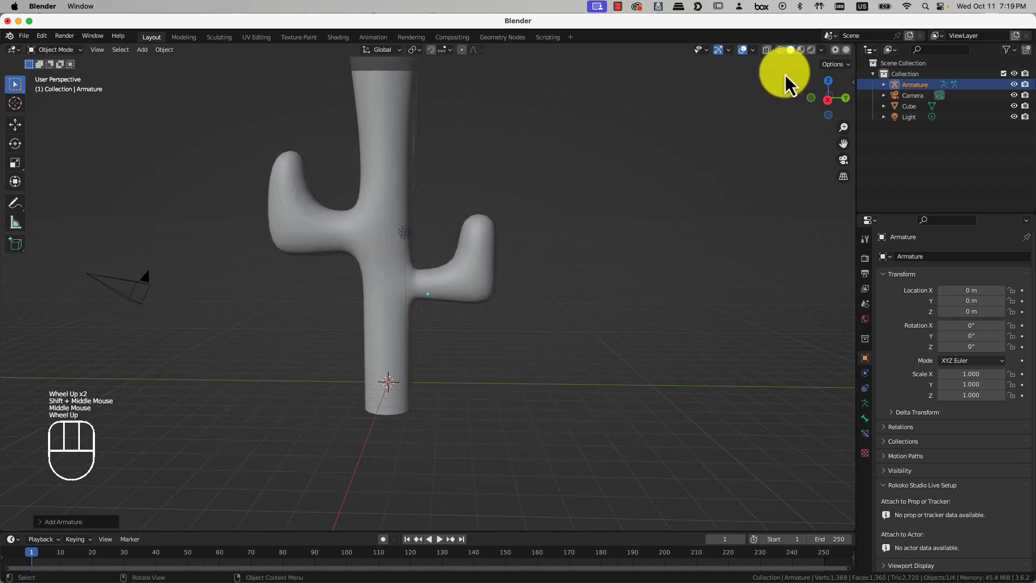
click(767, 50)
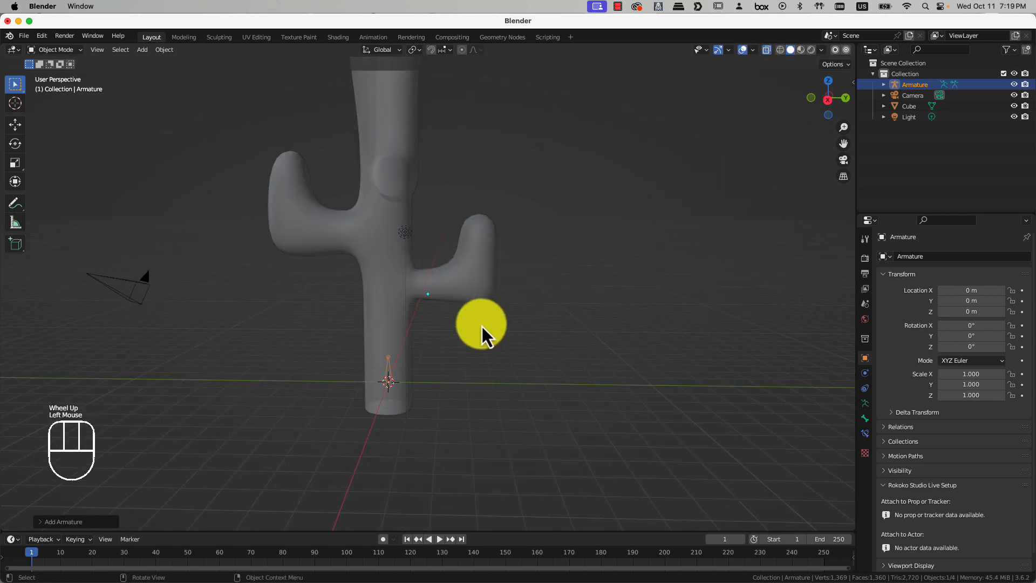
key(s)
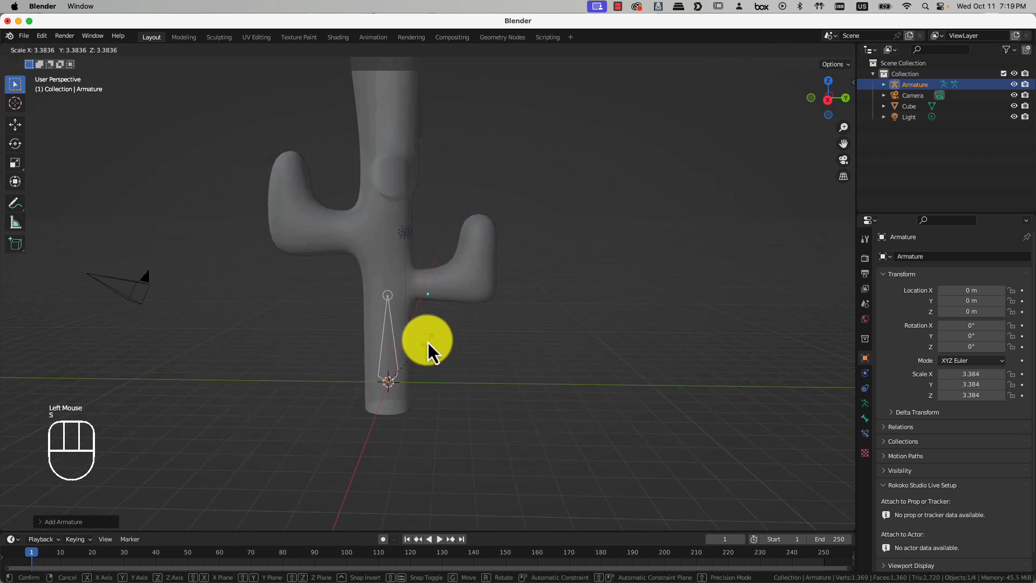
click(432, 338)
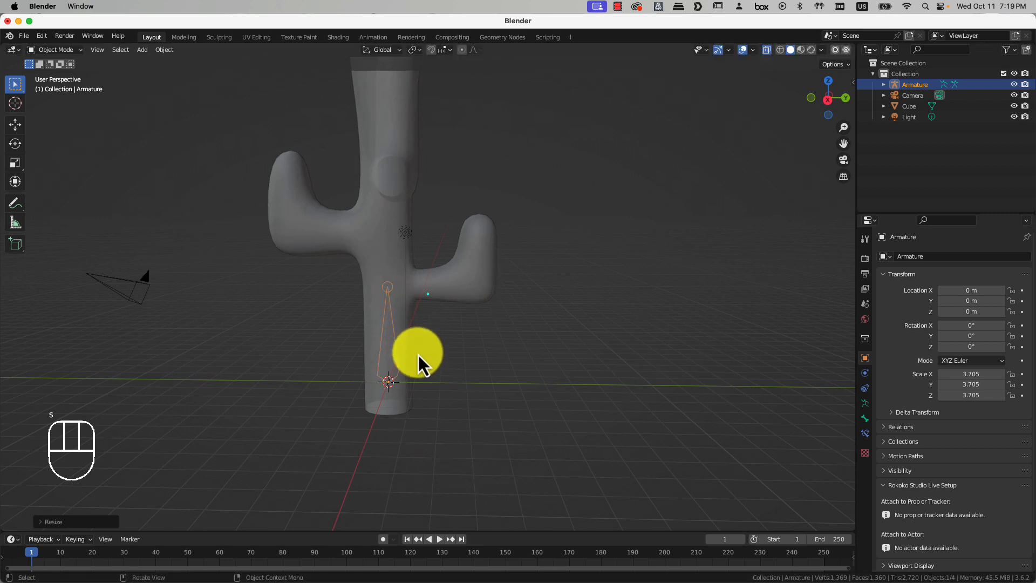
Move the armature straight down about 4.65 m along Z so its bone sits below the cactus base
key(g)
key(z)
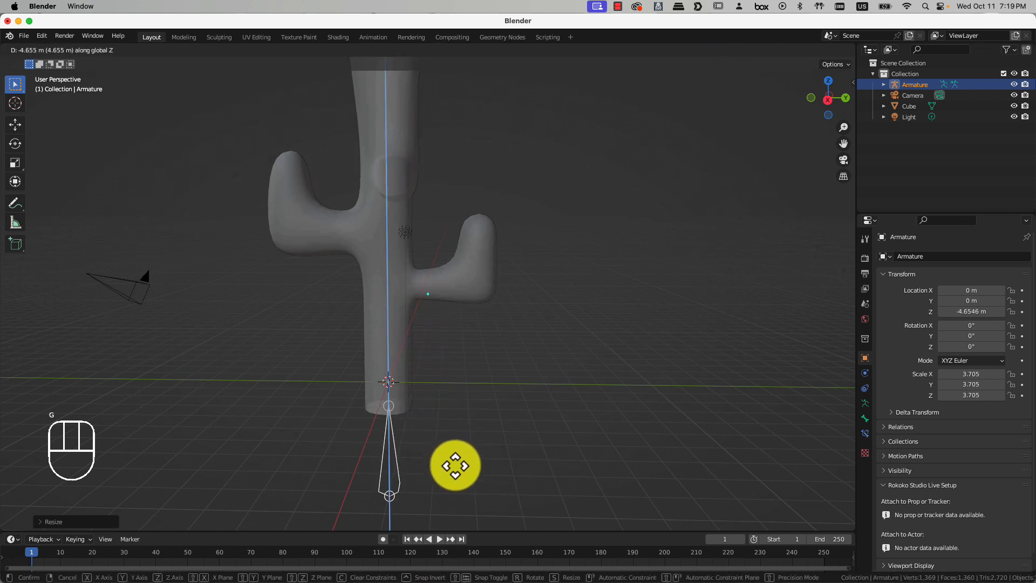
click(455, 466)
scroll(439, 429, down, 1)
middle_drag(439, 427, 438, 400)
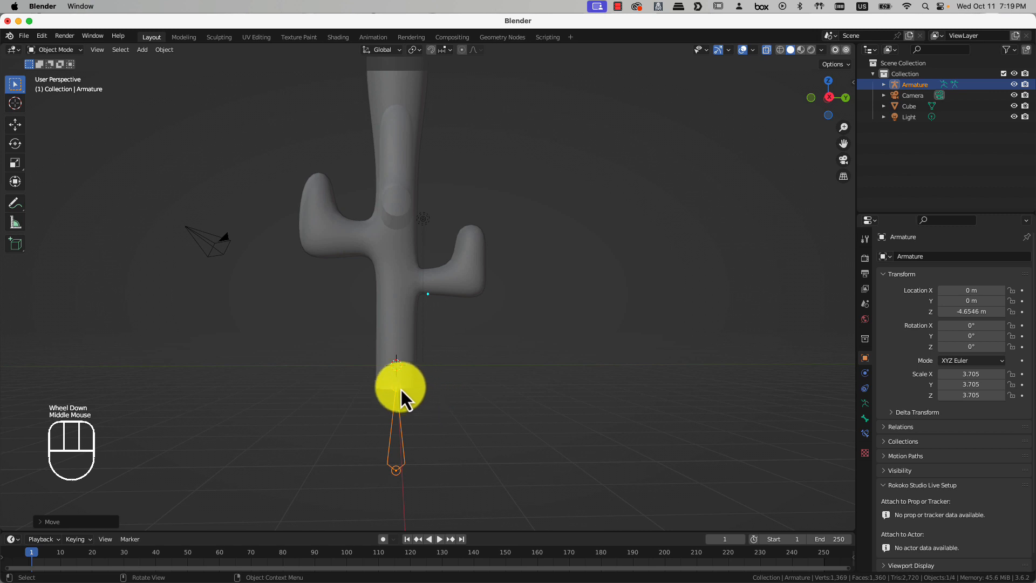
In Edit Mode, extrude a vertical bone from the root bone's tip up the trunk to the lowest arm's height
key(Tab)
key(e)
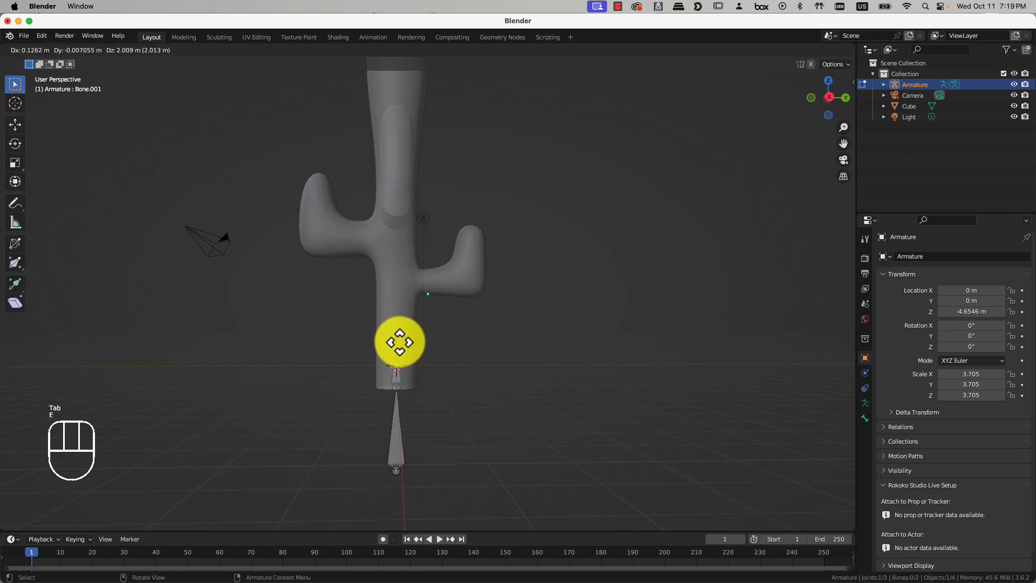
key(z)
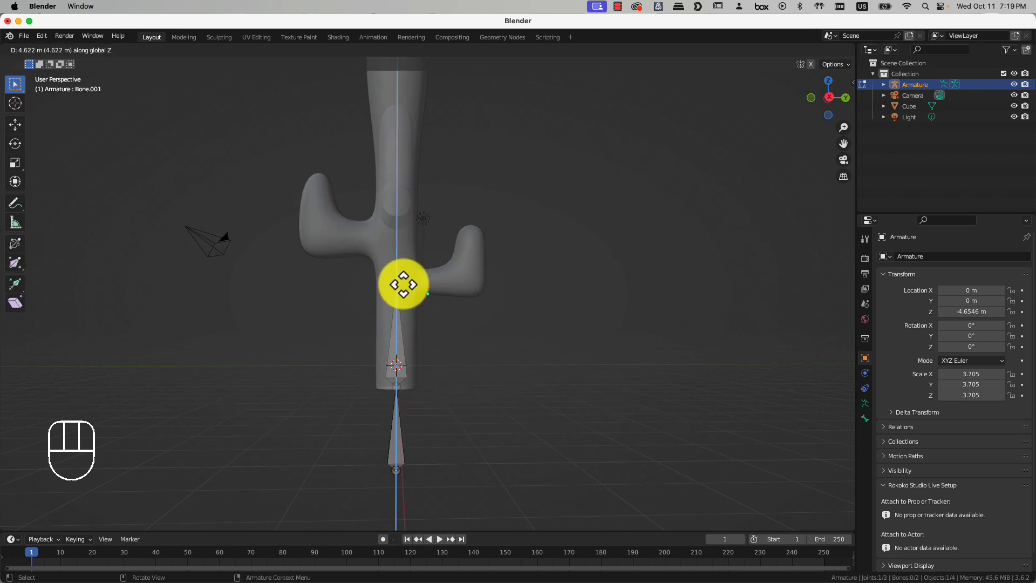
click(402, 279)
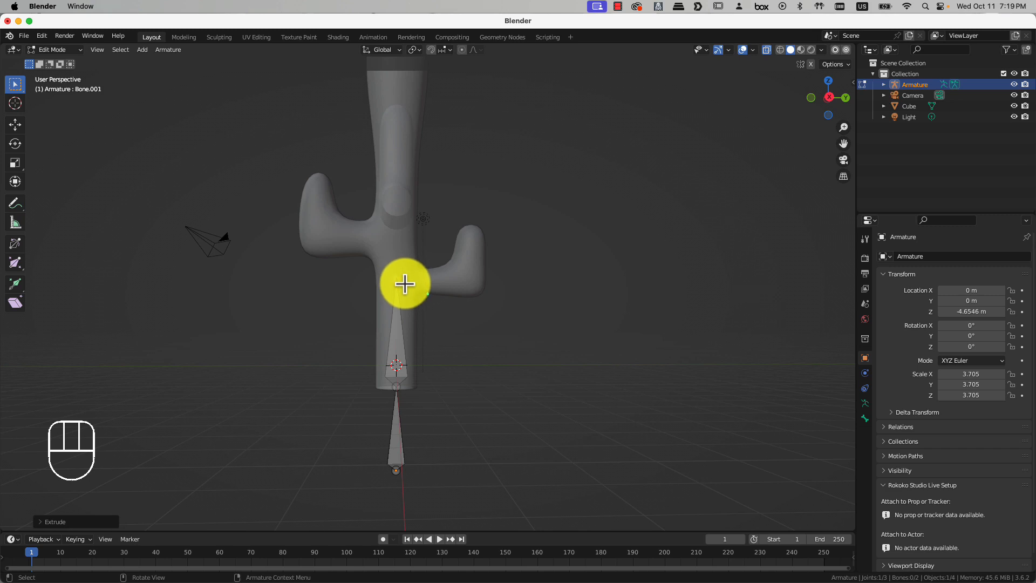
Extrude two bones from the trunk joint into the lowest arm, out to its elbow and up to its tip
key(e)
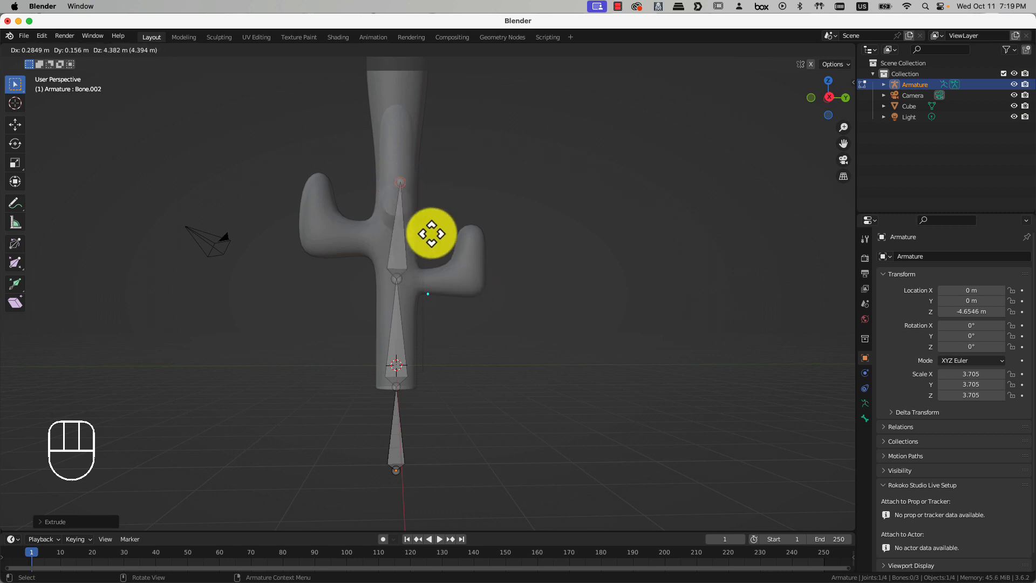
click(469, 283)
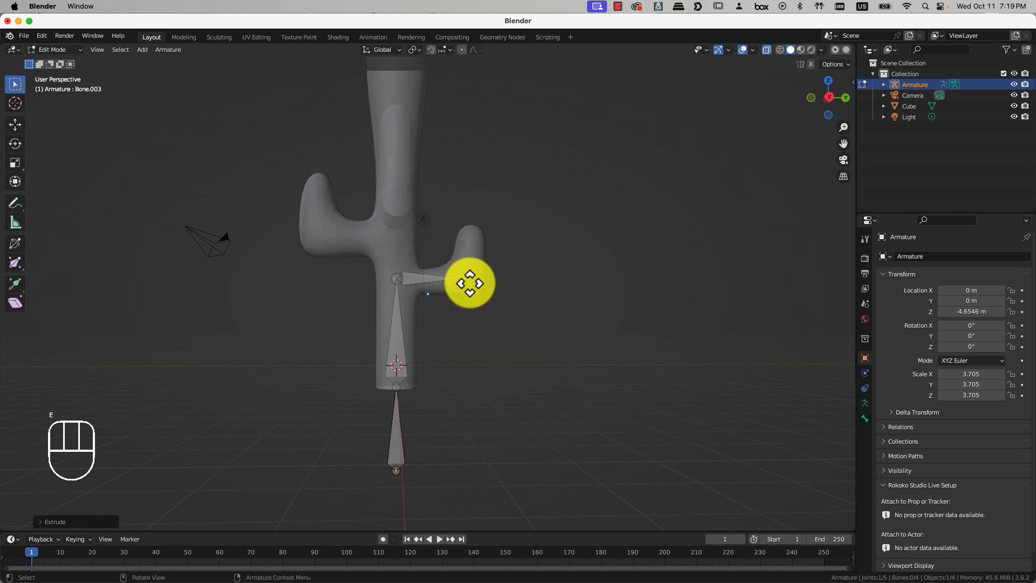
click(470, 239)
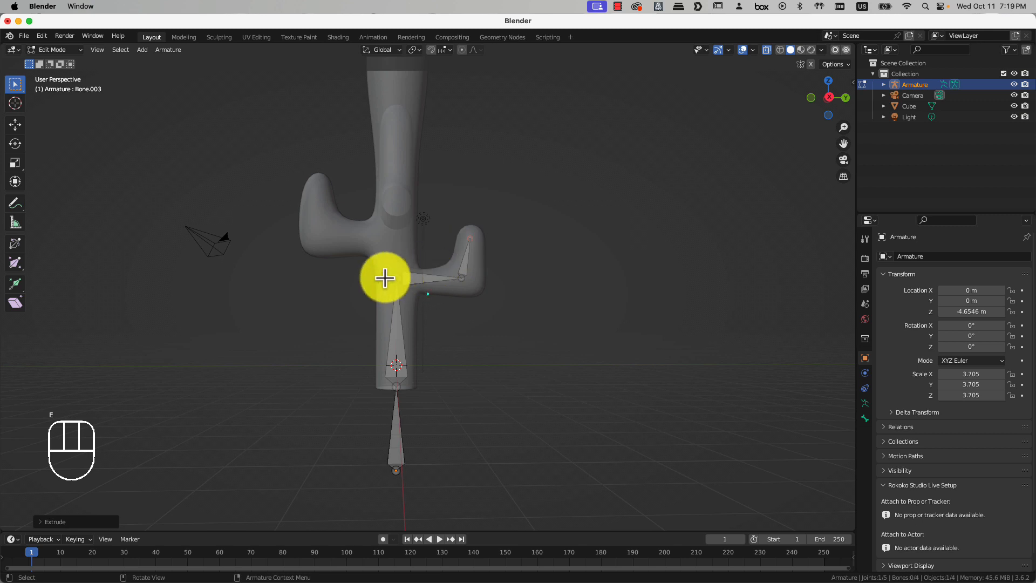
Extrude a trunk bone up to the opposite side arm's height and chain three bones through that arm to its tip
click(392, 278)
key(e)
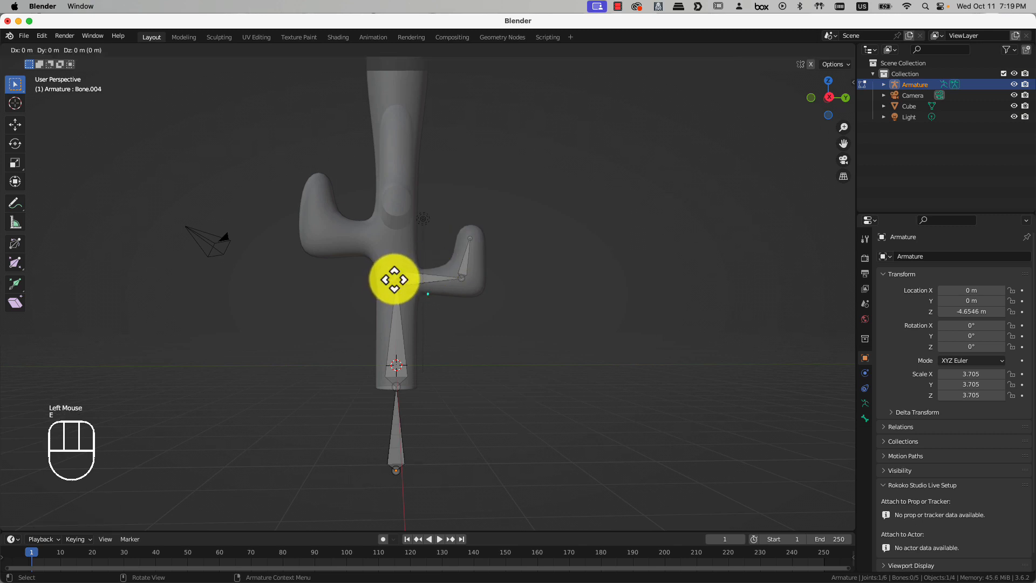
click(395, 232)
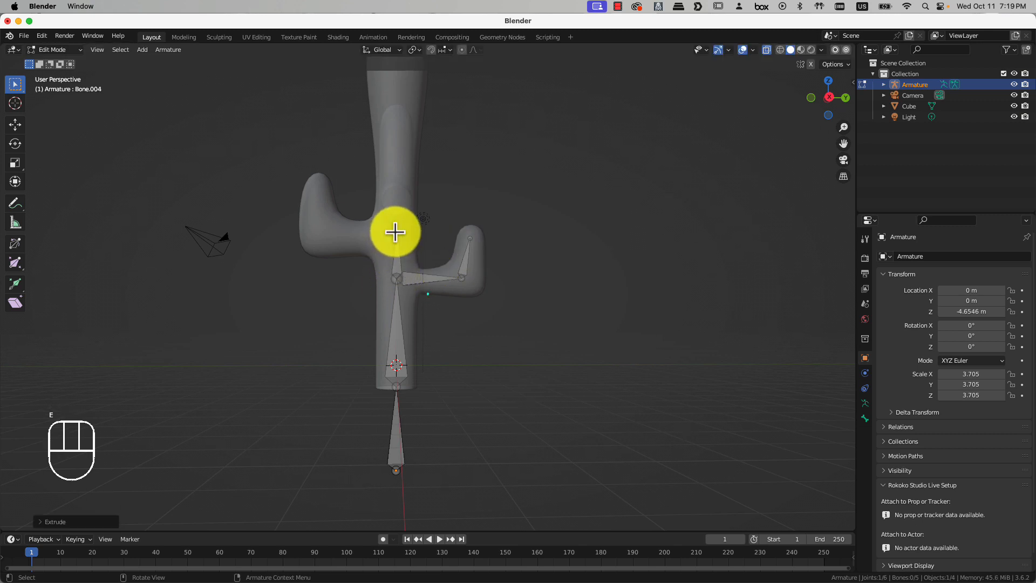
key(e)
click(370, 230)
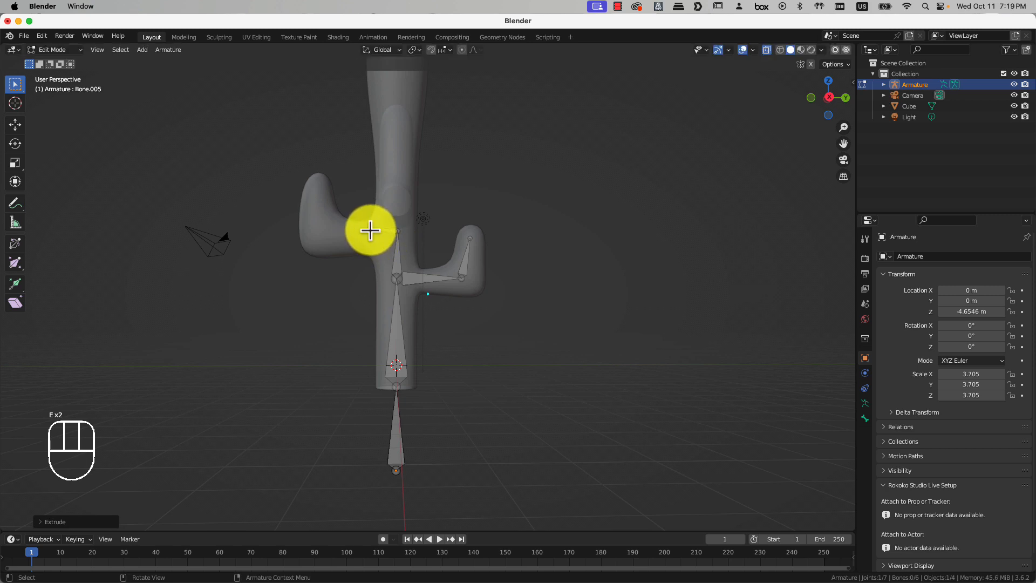
key(e)
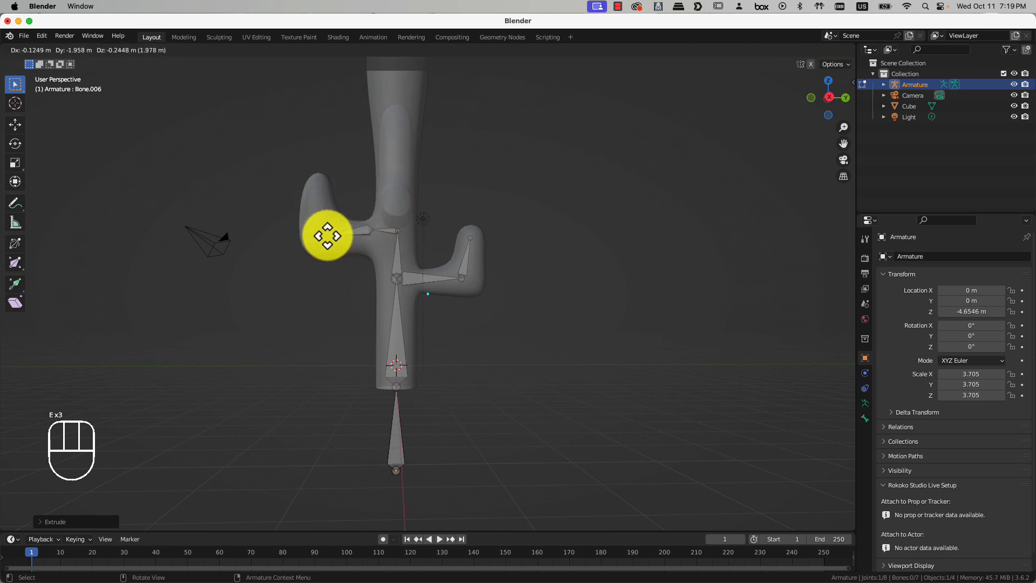
click(322, 236)
key(e)
click(318, 196)
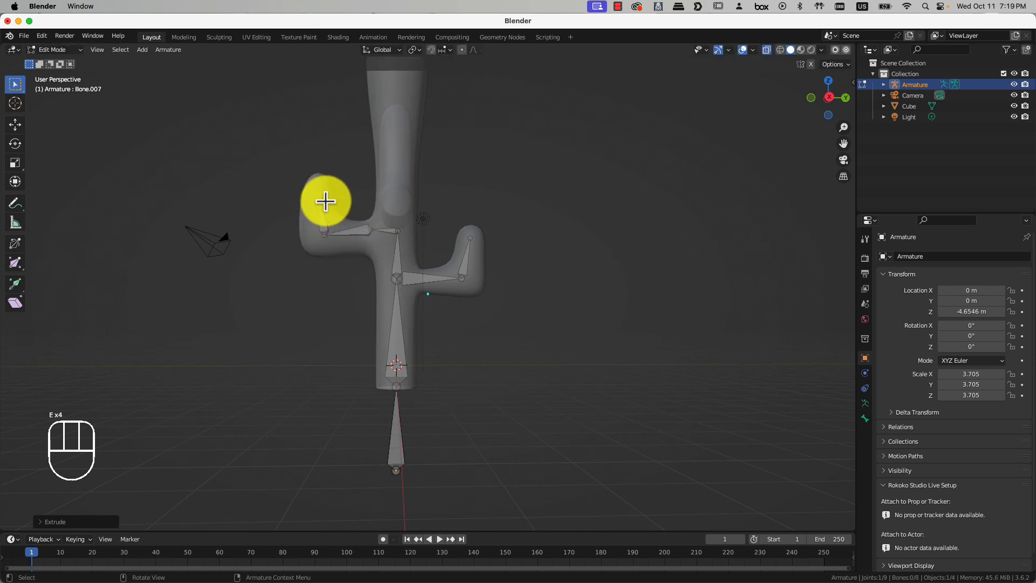
Extrude another trunk bone up to the highest arm's height and adjust its tip from the side
click(404, 229)
key(e)
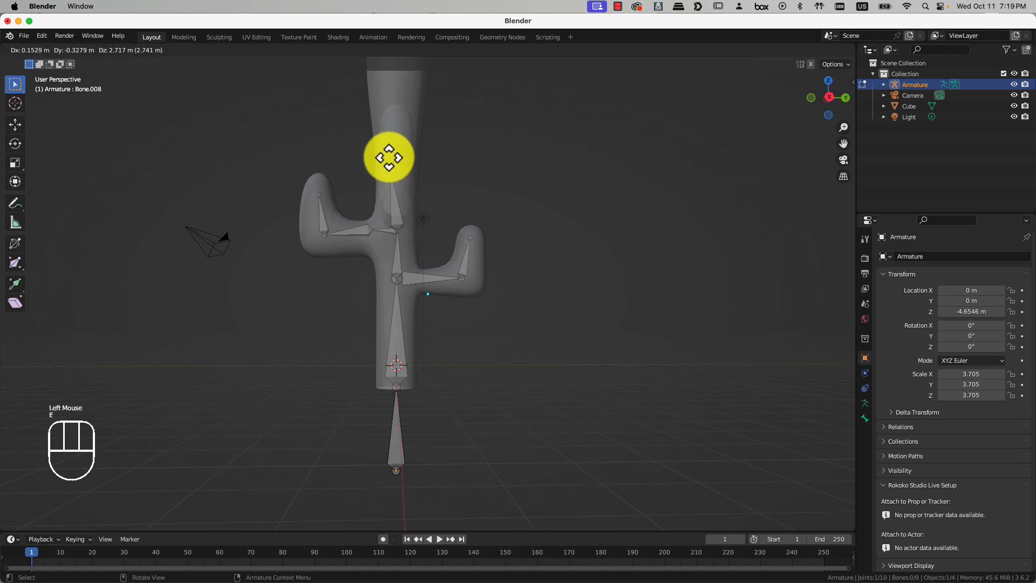
scroll(396, 179, down, 2)
middle_drag(398, 180, 280, 199)
key(g)
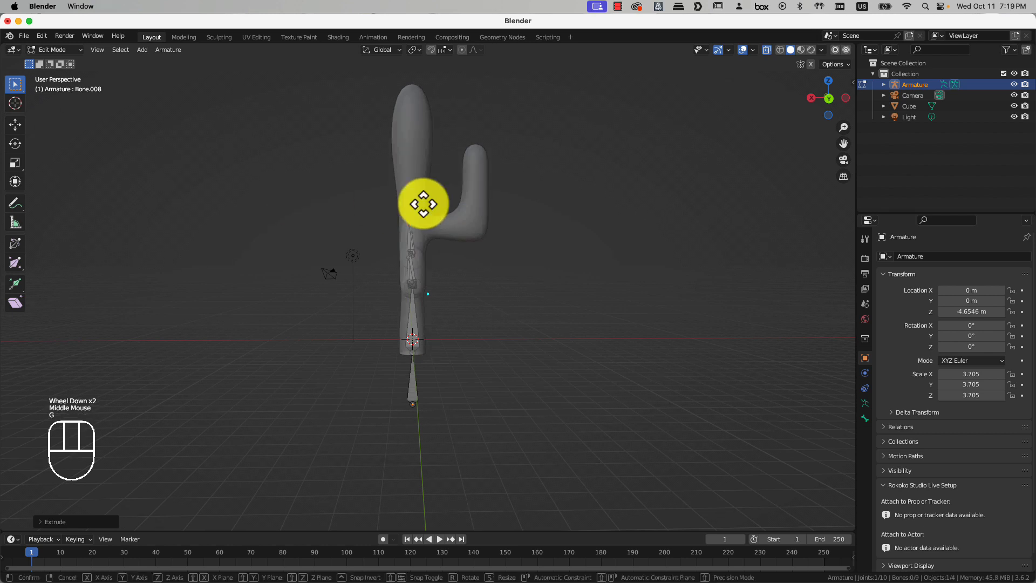
click(429, 202)
Extrude three bones from the trunk joint through the highest arm, past its elbow and up to its tip
key(e)
click(447, 207)
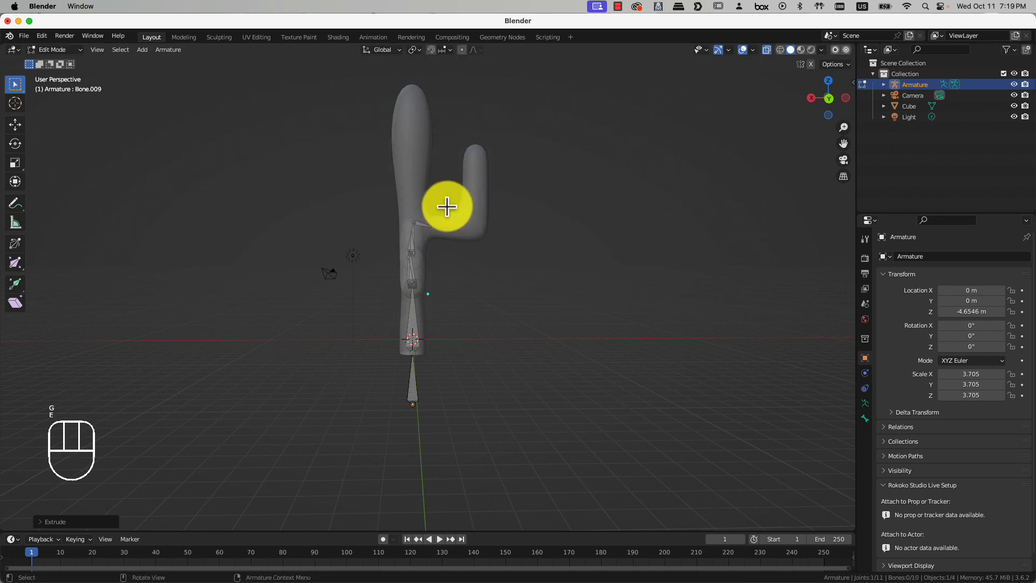
key(e)
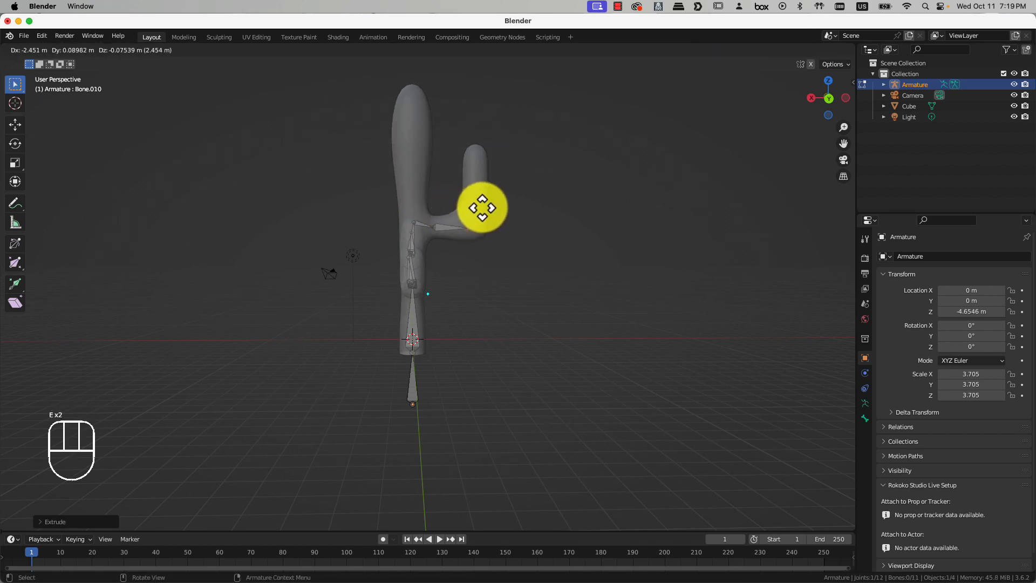
click(481, 204)
key(e)
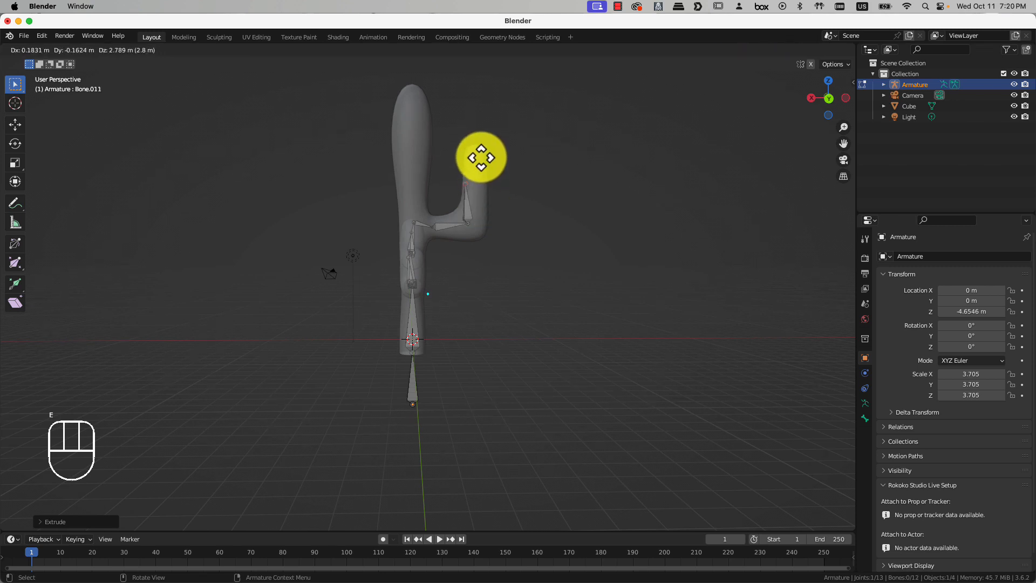
click(488, 147)
Extrude three more bones from the highest arm's trunk joint up to the top of the cactus
click(442, 224)
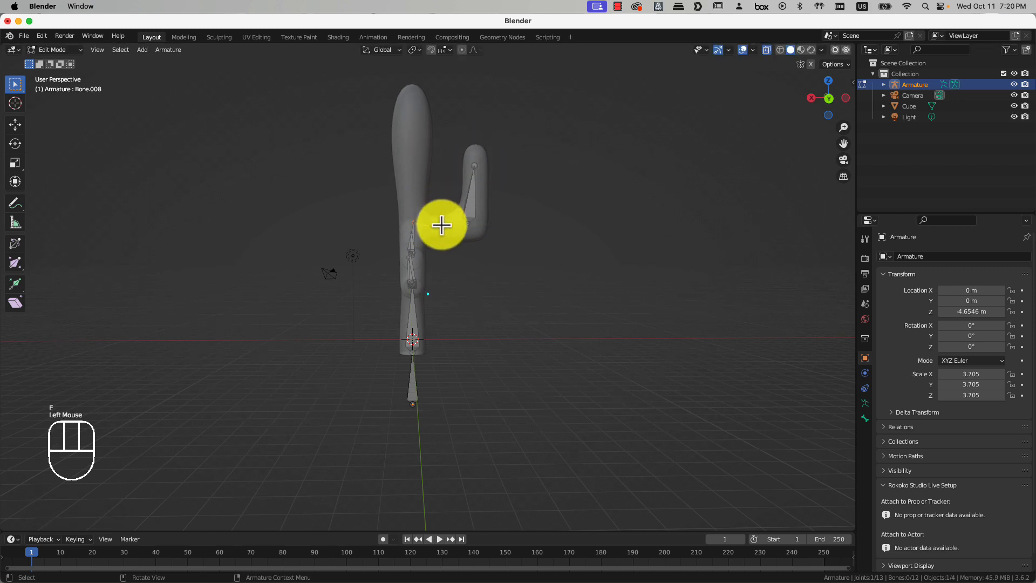
key(e)
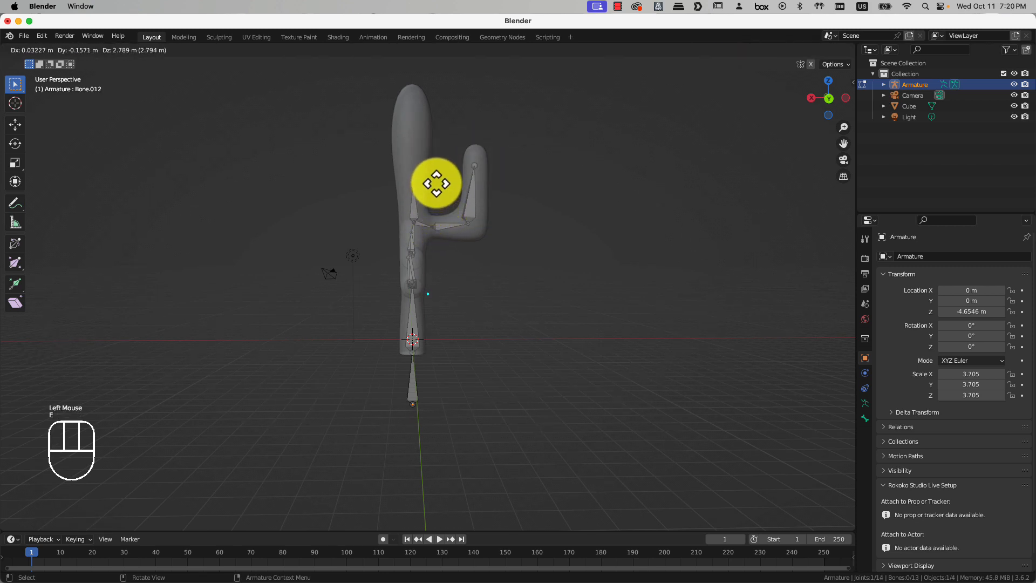
click(433, 181)
key(e)
click(433, 144)
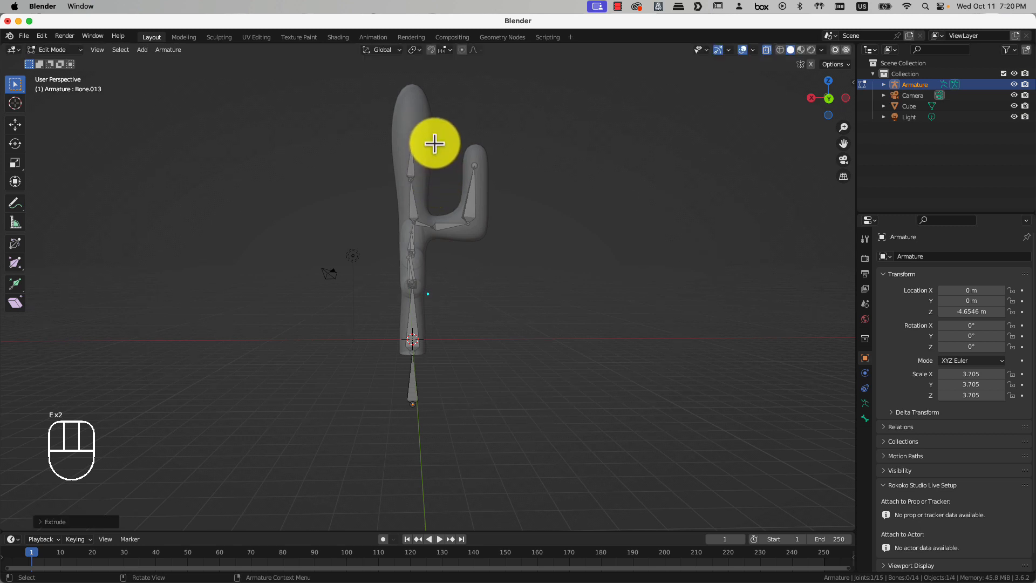
key(e)
click(433, 108)
Move the topmost bone tip and an upper trunk bone so they are centred inside the trunk
scroll(426, 162, down, 2)
middle_drag(419, 213, 505, 229)
key(g)
click(463, 234)
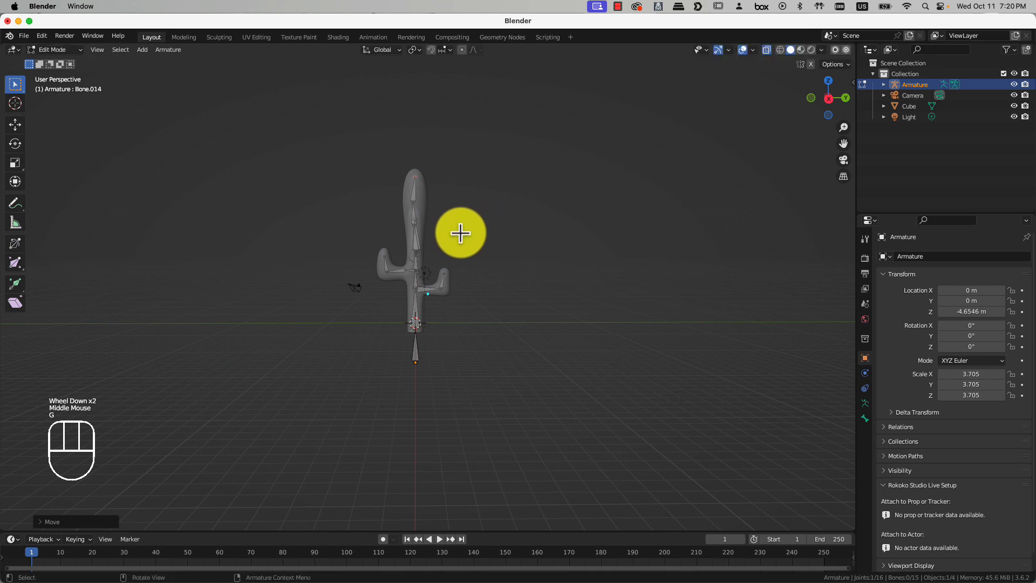
scroll(410, 177, up, 2)
click(416, 144)
key(g)
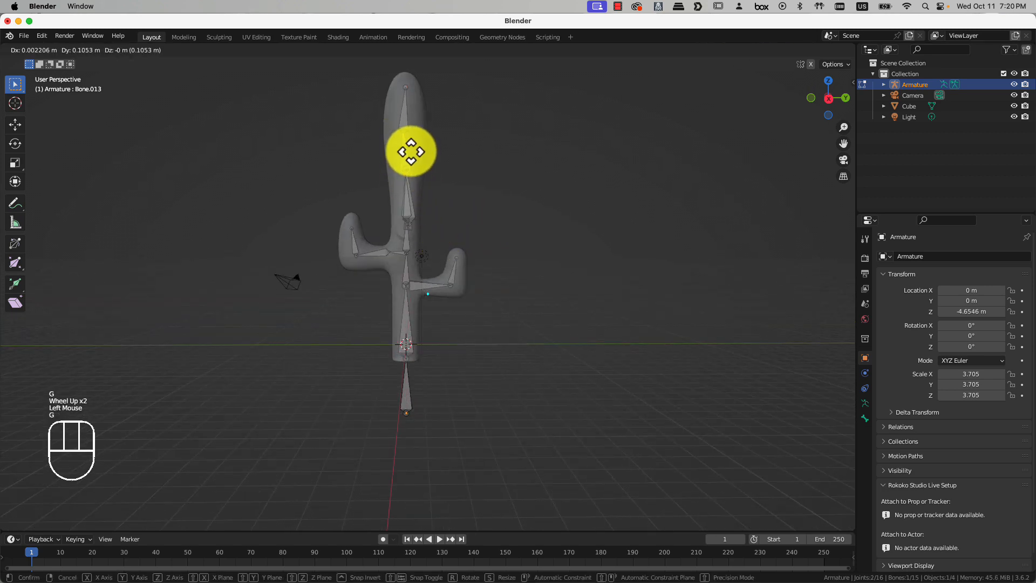
click(412, 152)
scroll(462, 213, down, 1)
middle_drag(462, 213, 438, 281)
scroll(440, 239, up, 2)
middle_drag(438, 281, 446, 294)
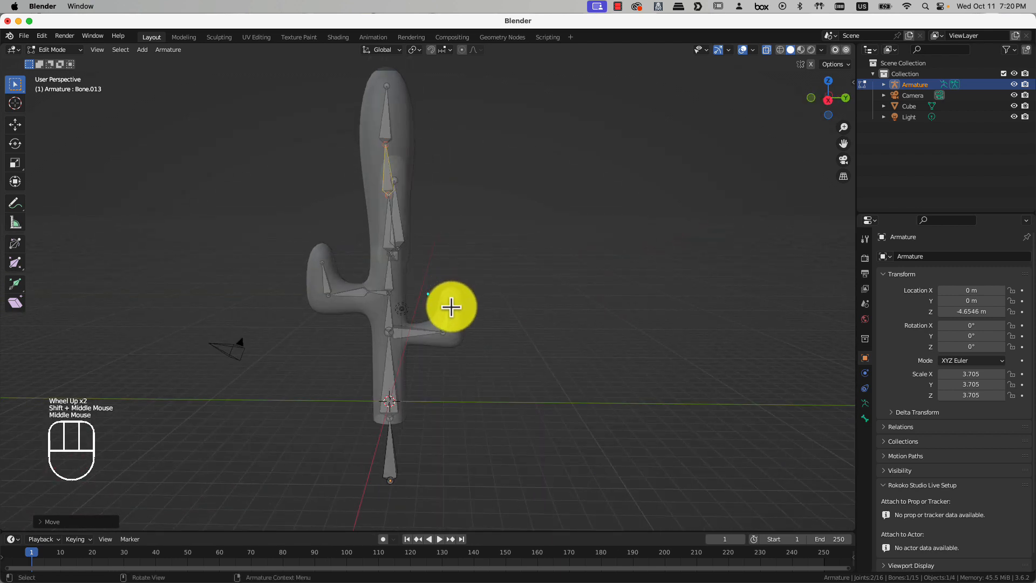
Return to Object Mode and parent the cactus mesh to the armature with automatic weights
scroll(422, 283, down, 1)
key(Tab)
middle_drag(418, 229, 477, 216)
click(446, 186)
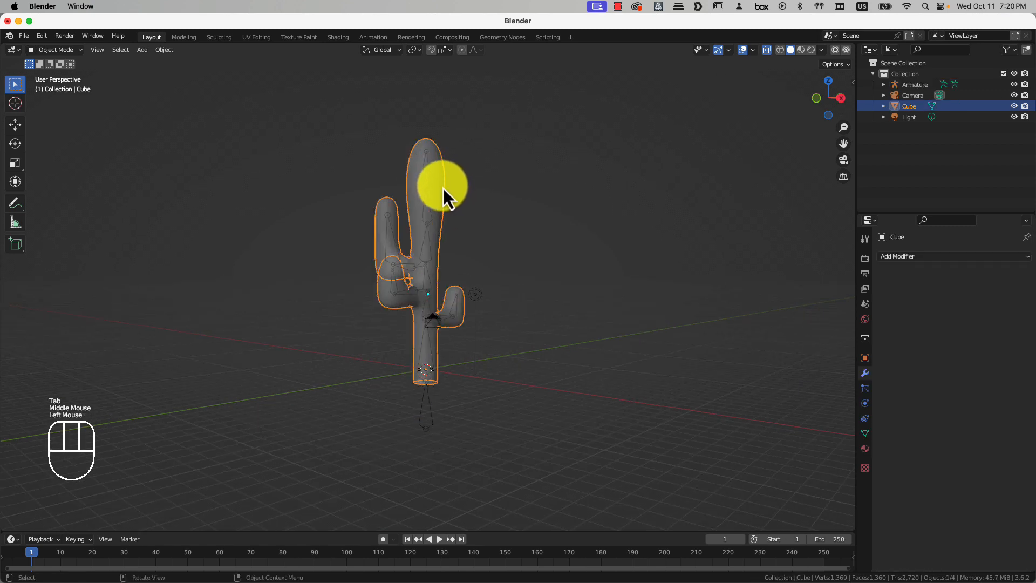
shift+click(433, 422)
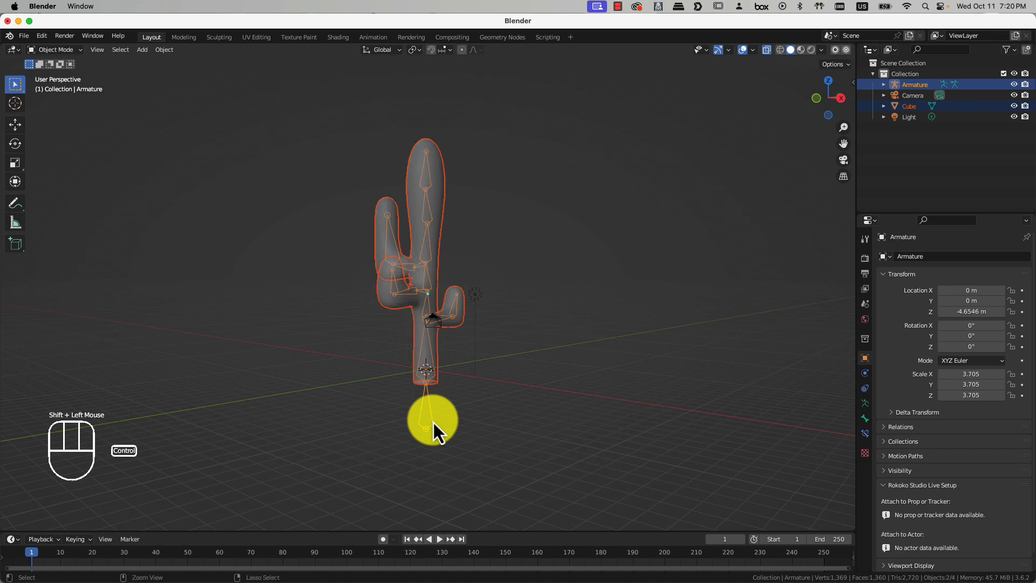
key(ctrl+p)
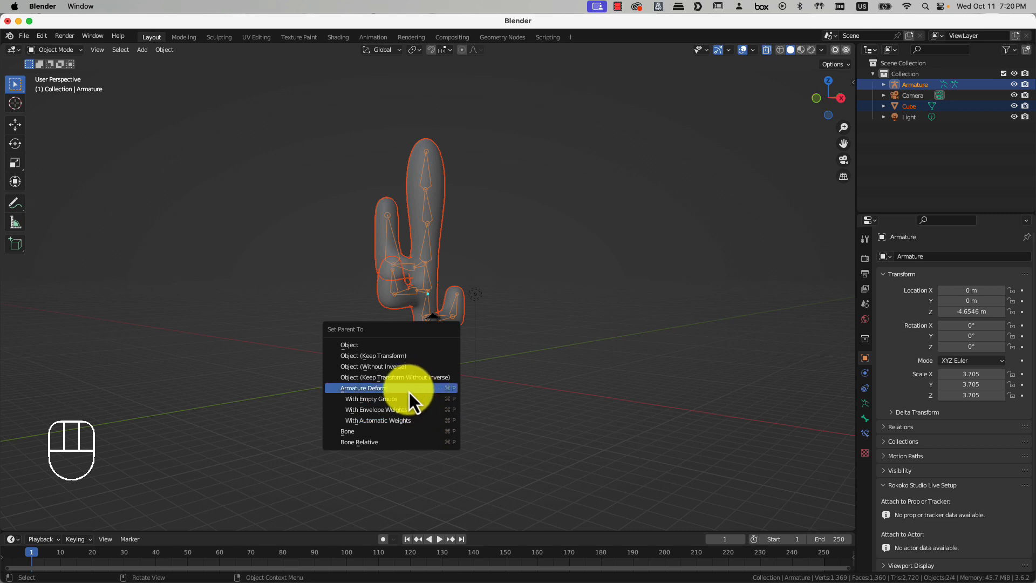
click(383, 420)
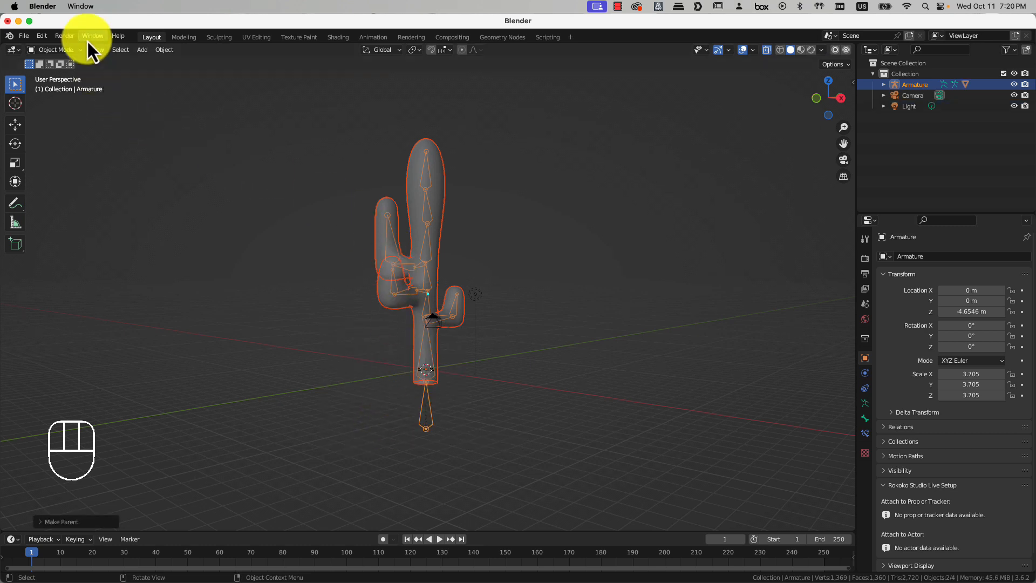
Switch the armature to Pose Mode and test the deformation by rotating the upper trunk bone Bone.013
click(74, 52)
click(66, 86)
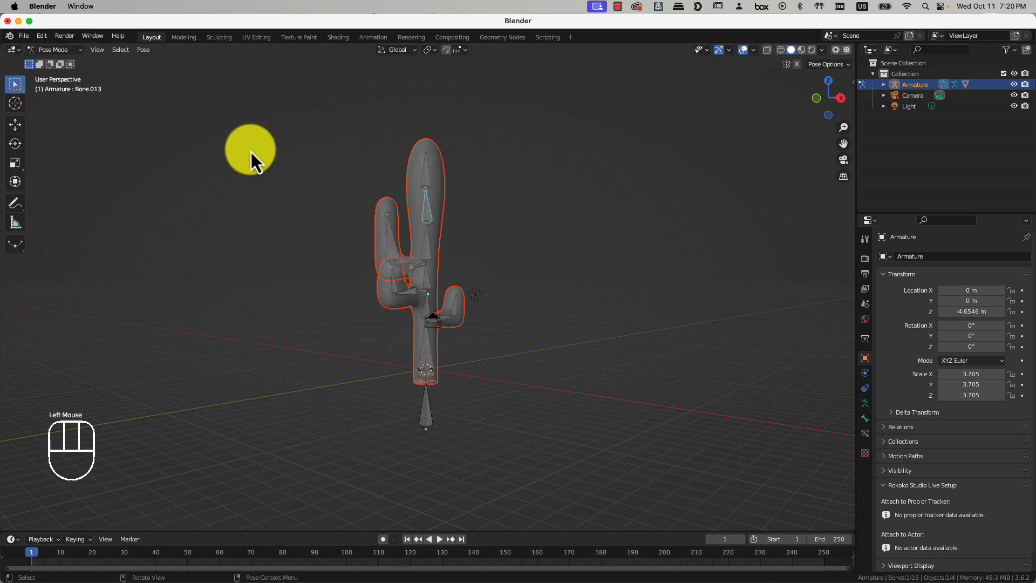
key(r)
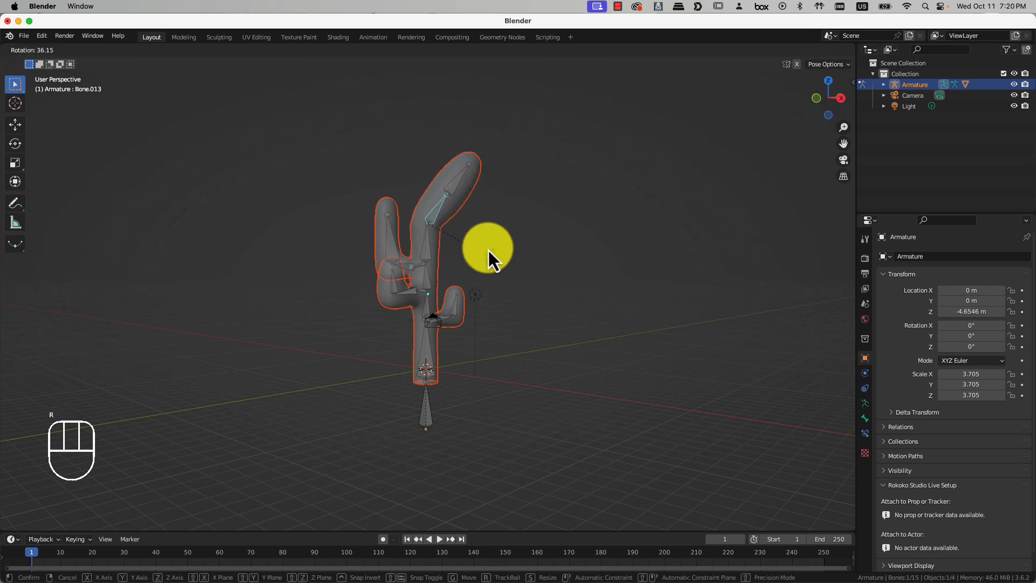
right_click(467, 228)
Test the deformation by rotating the side arm's tip bone Bone.007 and the lower trunk bone Bone.001
middle_drag(467, 227, 381, 283)
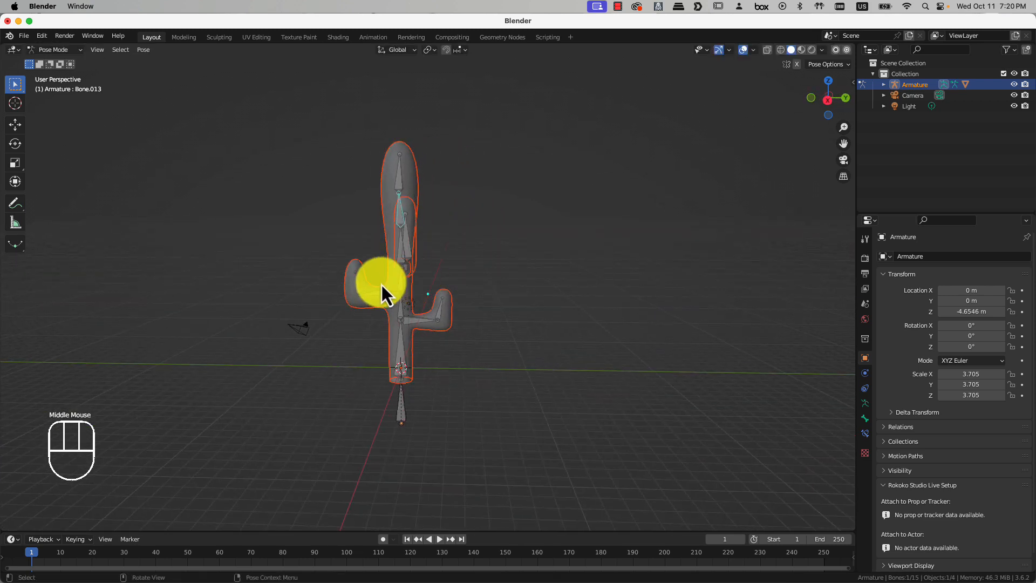
click(355, 285)
key(r)
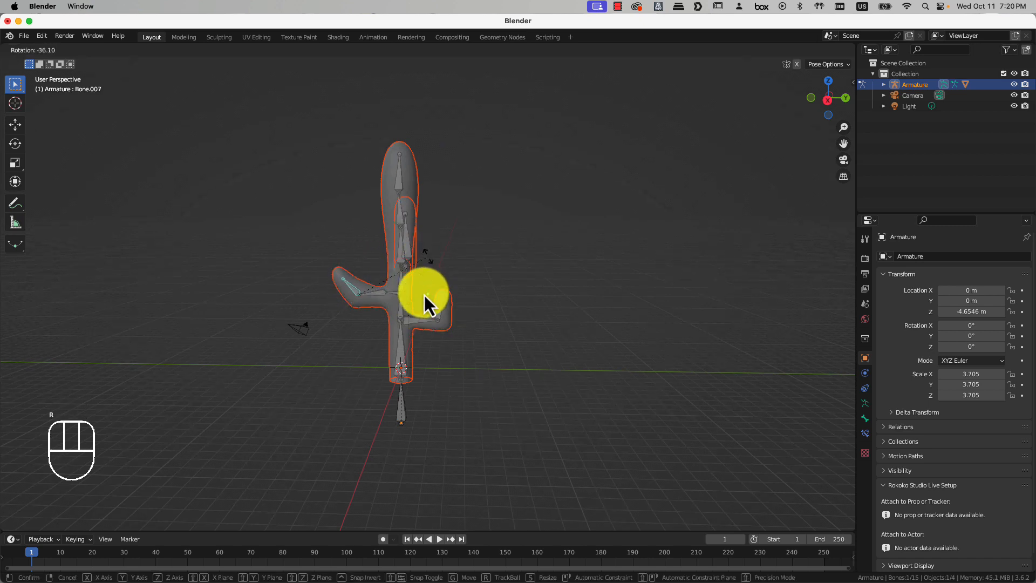
click(413, 316)
click(406, 352)
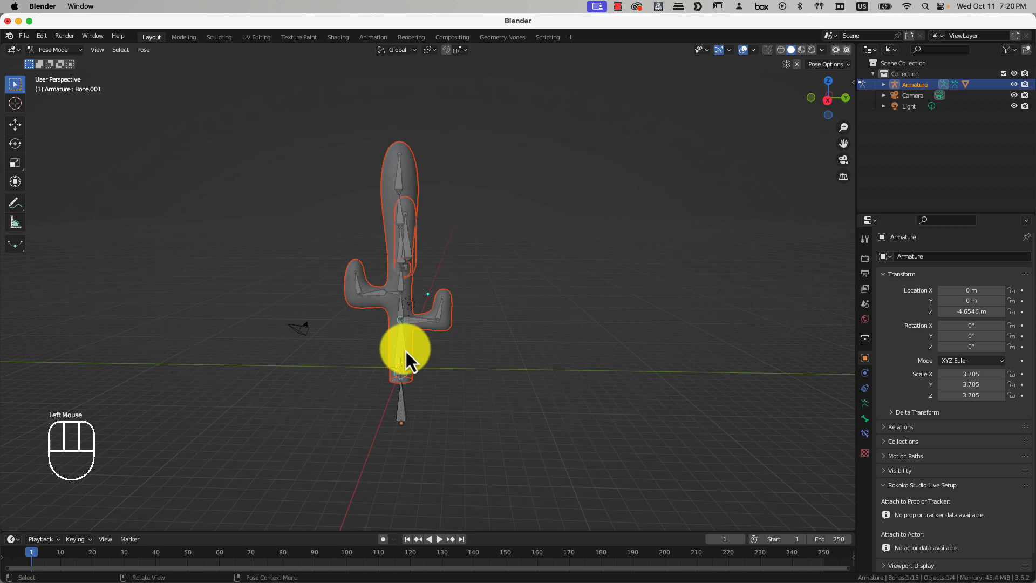
key(r)
right_click(410, 330)
Try rotating the topmost trunk bone Bone.014 about the global Z axis
middle_drag(459, 319, 416, 305)
click(398, 172)
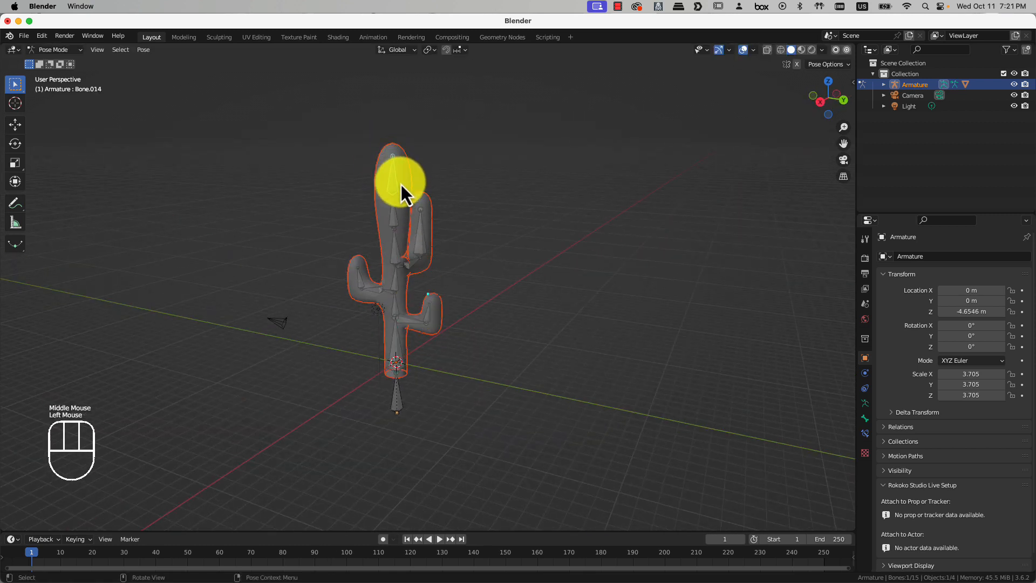
key(r)
key(z)
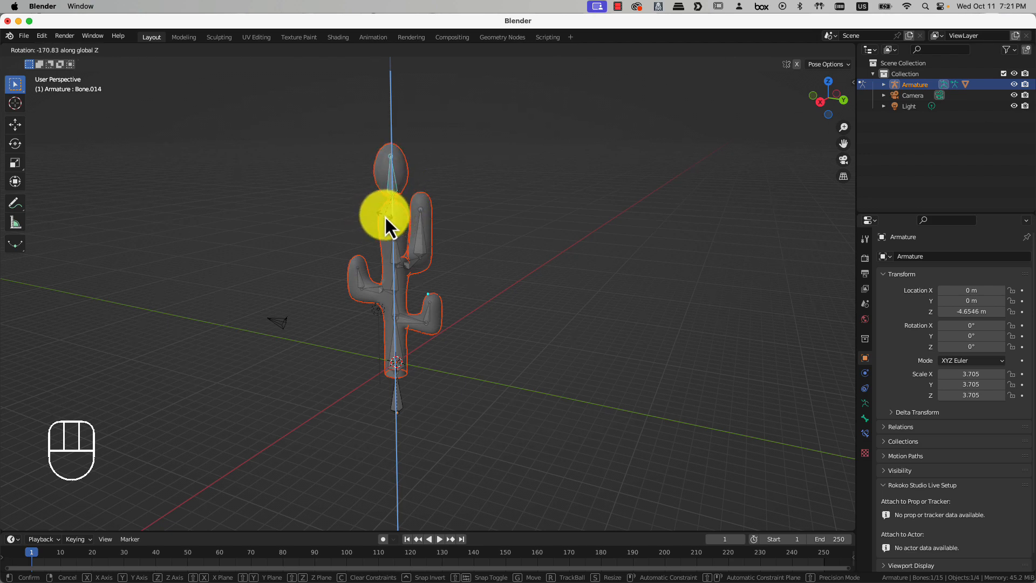
right_click(385, 217)
Add the four trunk bones below Bone.014, down to Bone.004, to the selection and rotate all five about the global Z axis
scroll(400, 276, up, 2)
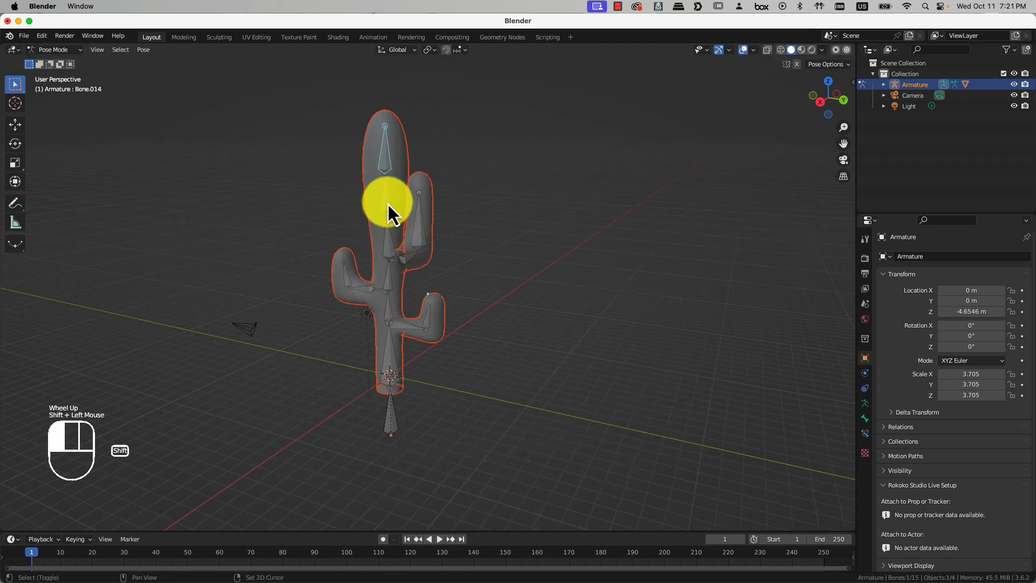
shift+click(390, 283)
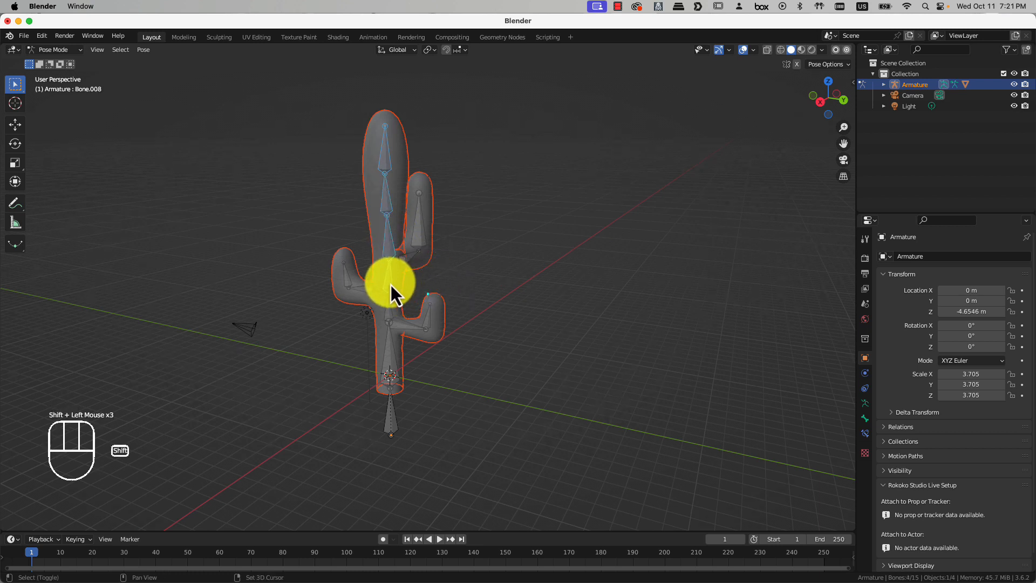
shift+click(391, 306)
key(r)
key(z)
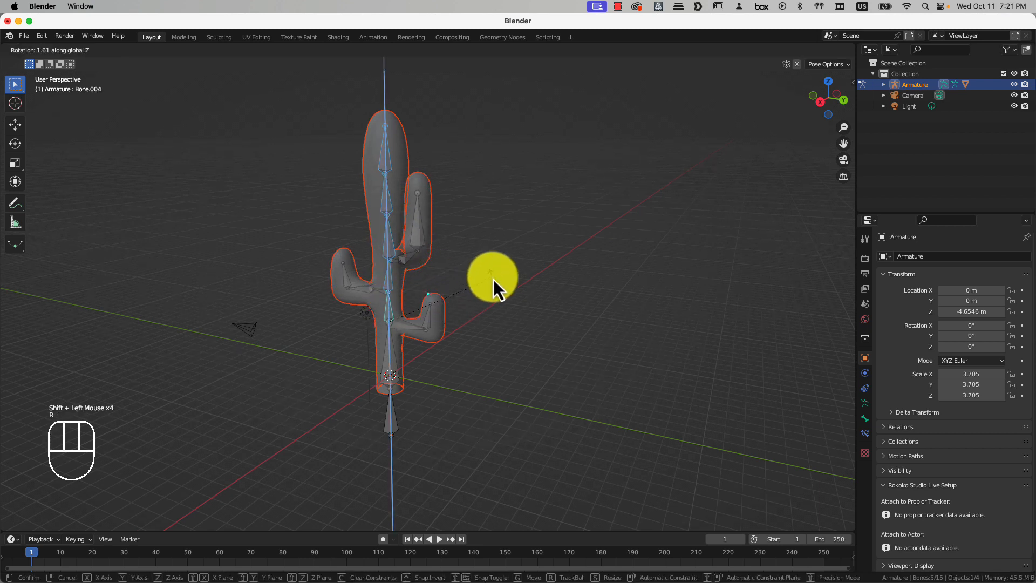
click(446, 208)
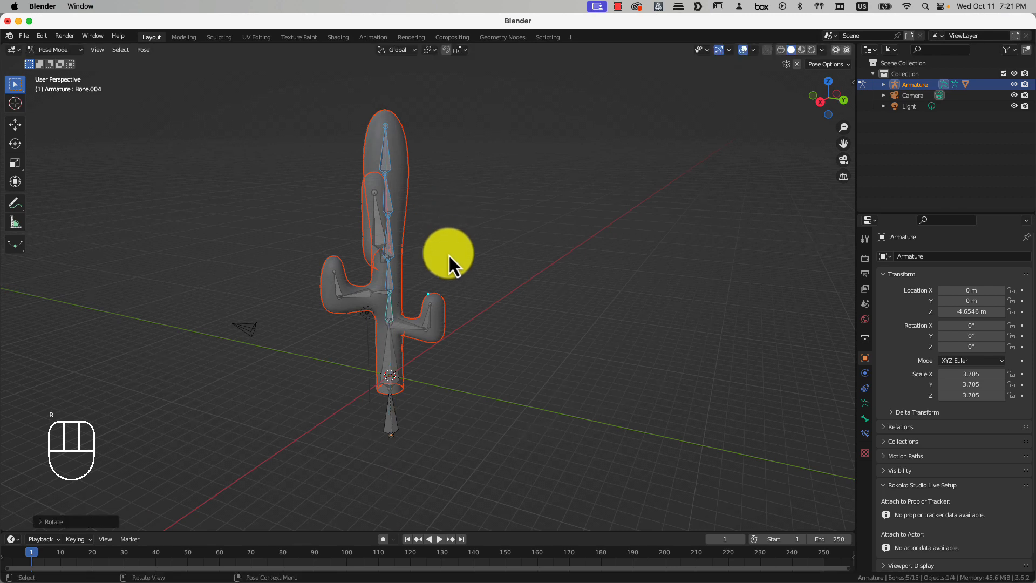
From above, rotate the upper arm's bone Bone.010 about the Z axis, and rotate its tip bone Bone.011 slightly
middle_drag(448, 259, 481, 329)
click(414, 267)
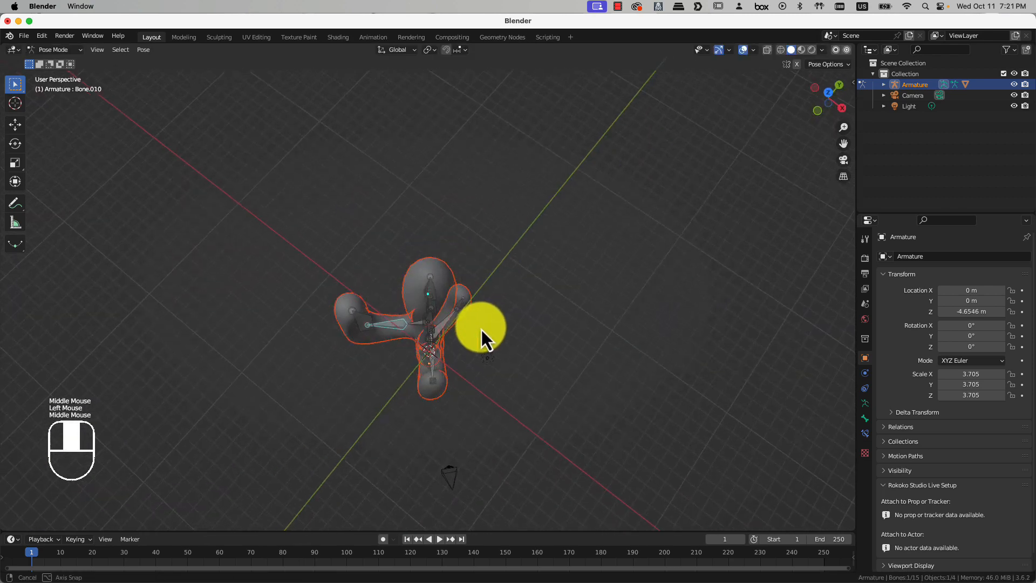
key(r)
key(z)
click(452, 362)
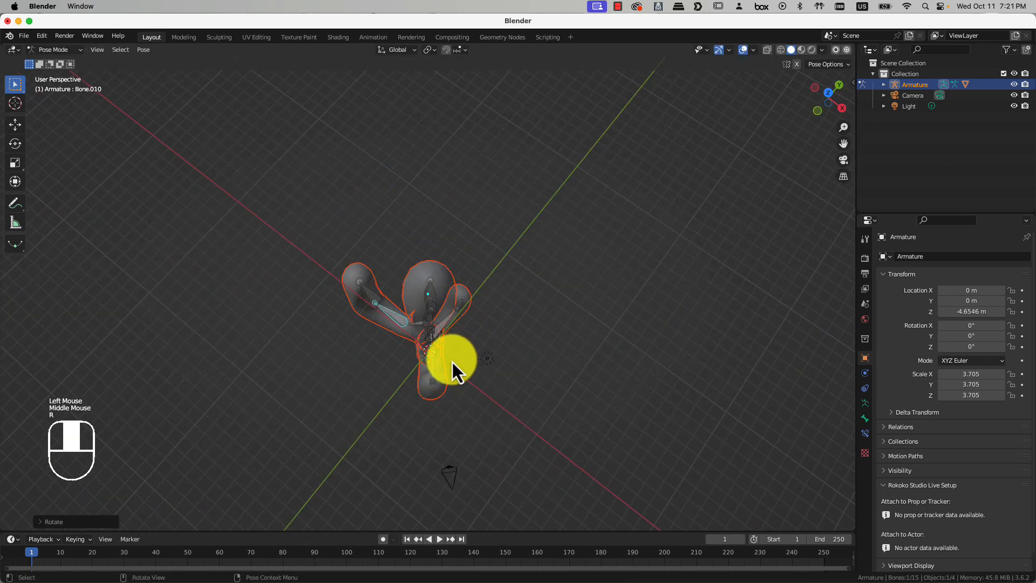
click(379, 295)
key(r)
click(390, 289)
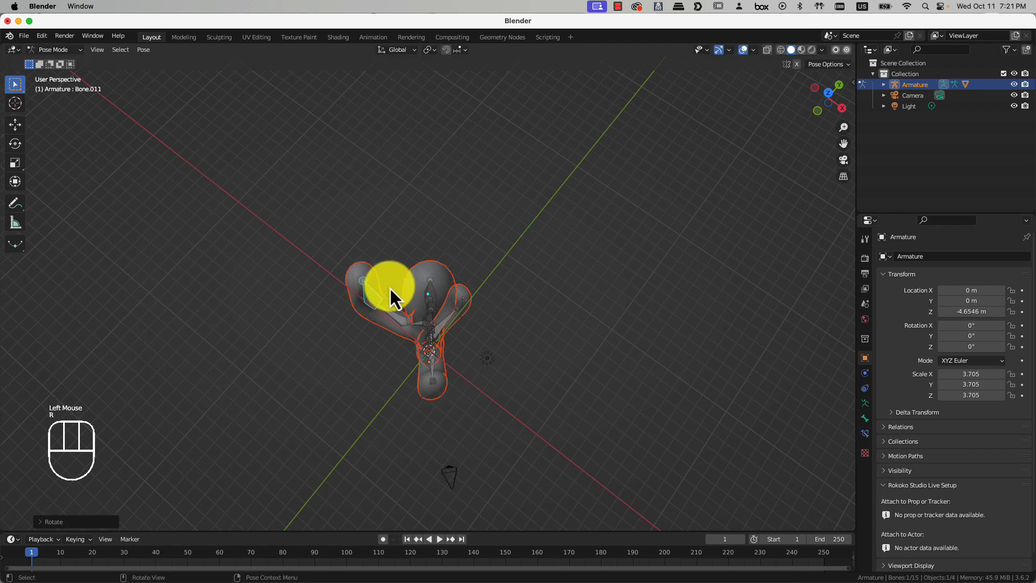
Add an Inverse Kinematics constraint with a chain length of 2 to the lowest arm's tip bone Bone.003
middle_drag(390, 289, 526, 325)
scroll(465, 230, down, 2)
scroll(455, 332, up, 2)
scroll(455, 332, up, 1)
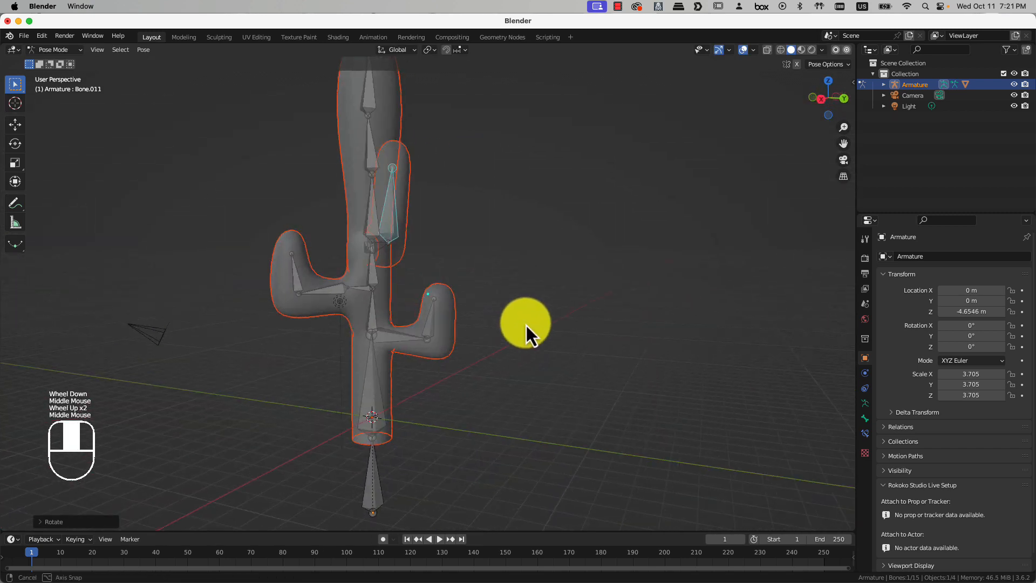
click(432, 337)
click(430, 334)
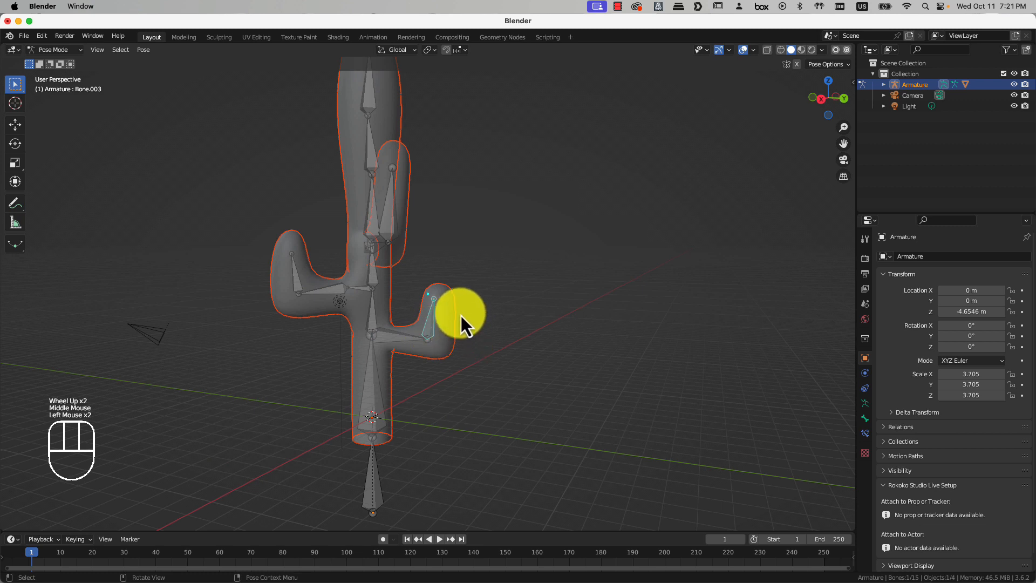
click(866, 438)
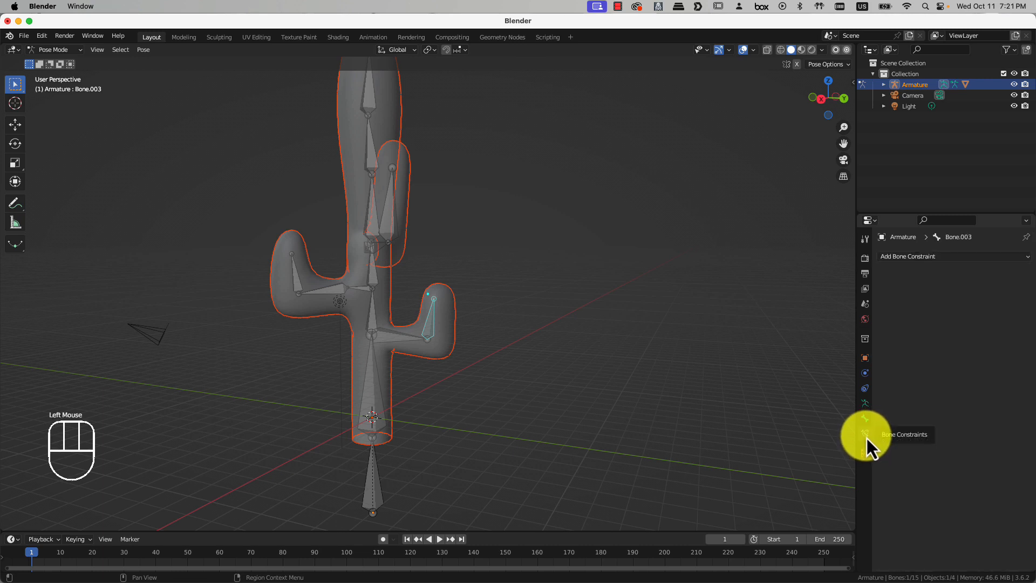
key(ctrl)
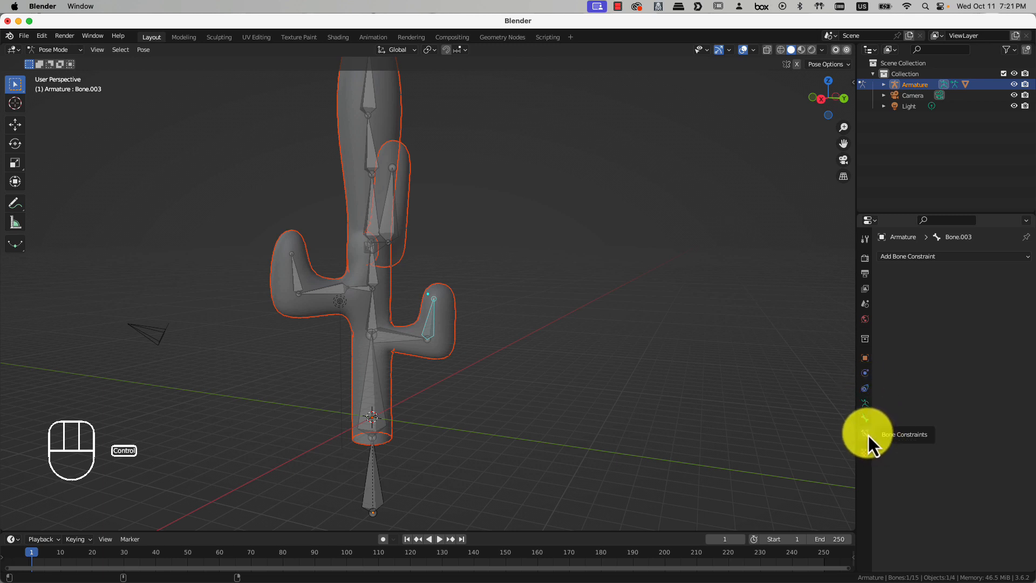
click(930, 260)
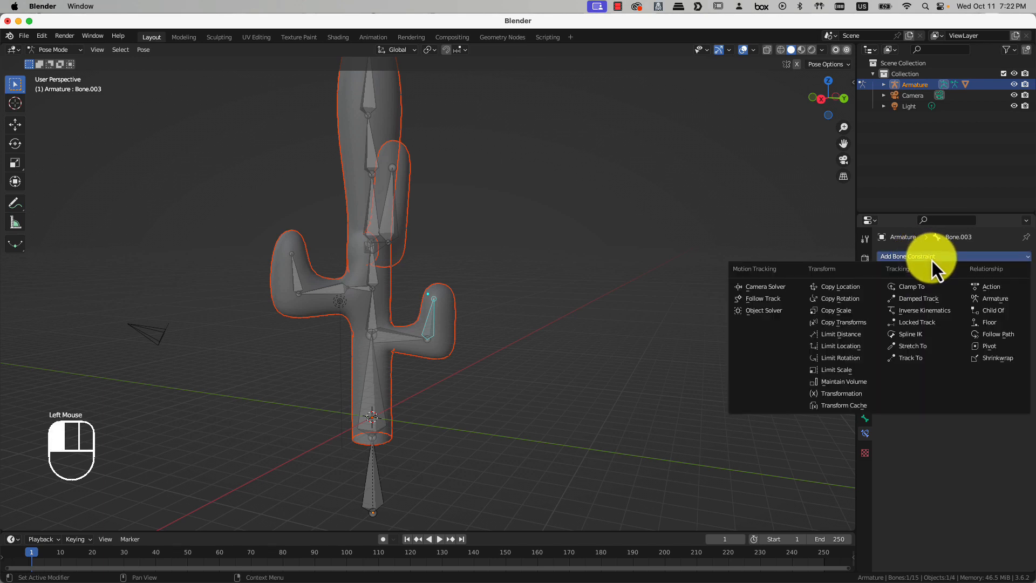
click(938, 313)
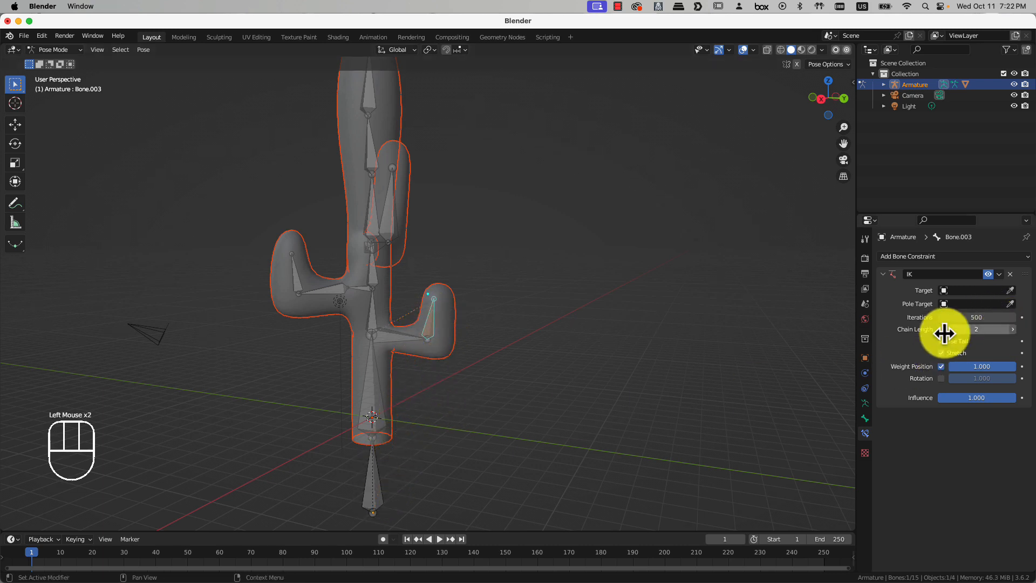
Test the inverse kinematics of the lowest arm by moving its tip bone Bone.003 around
key(g)
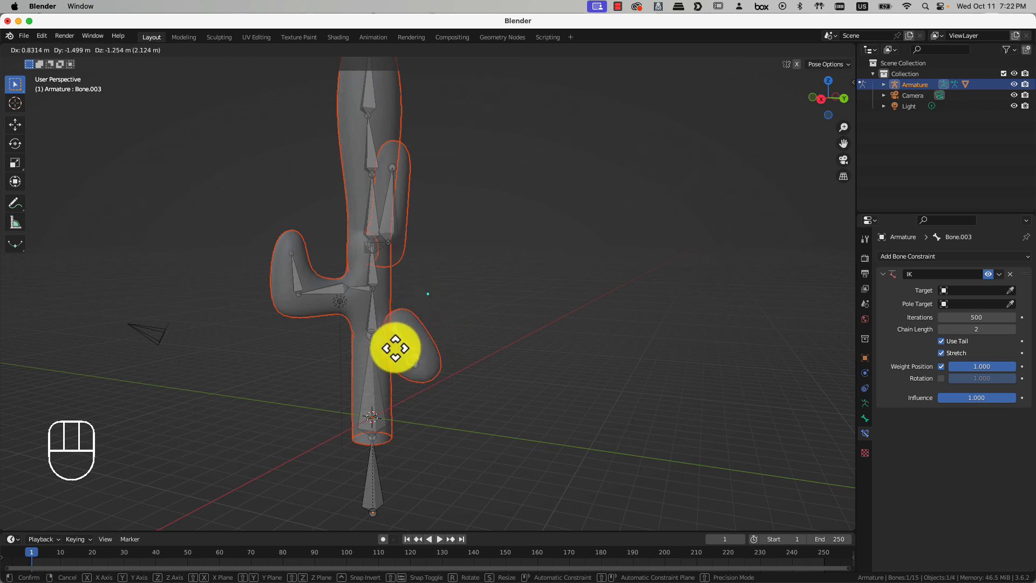
click(433, 328)
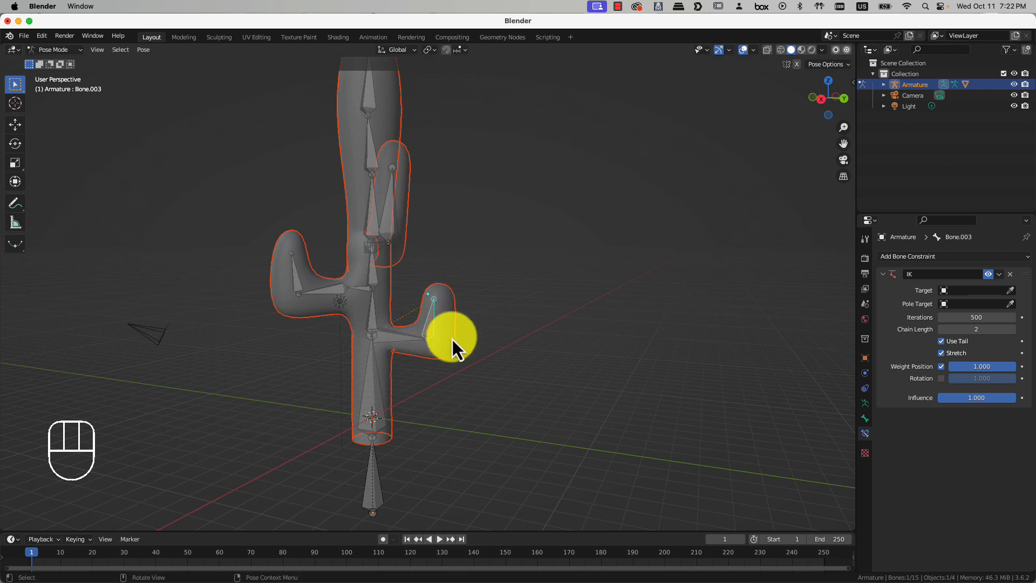
middle_drag(486, 339, 551, 326)
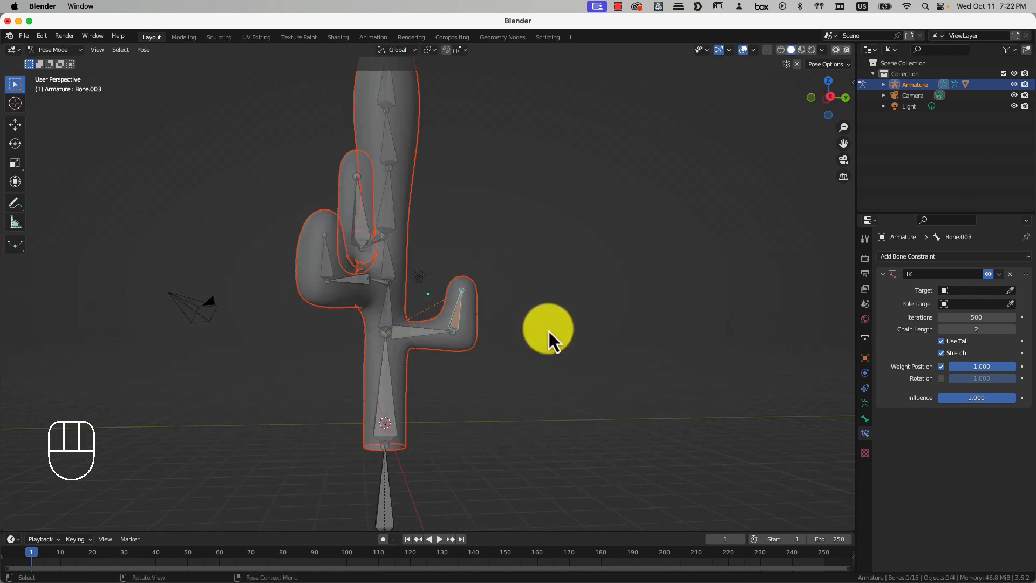
key(g)
click(484, 316)
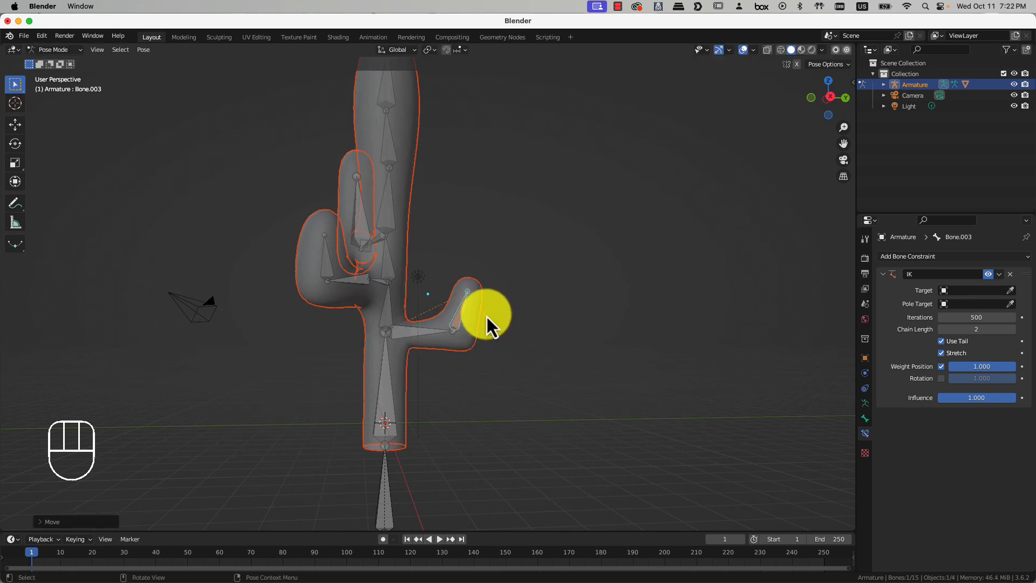
Try rotating the lowest arm's base bone Bone.002, and reposition the arm by moving its tip bone Bone.003
click(408, 331)
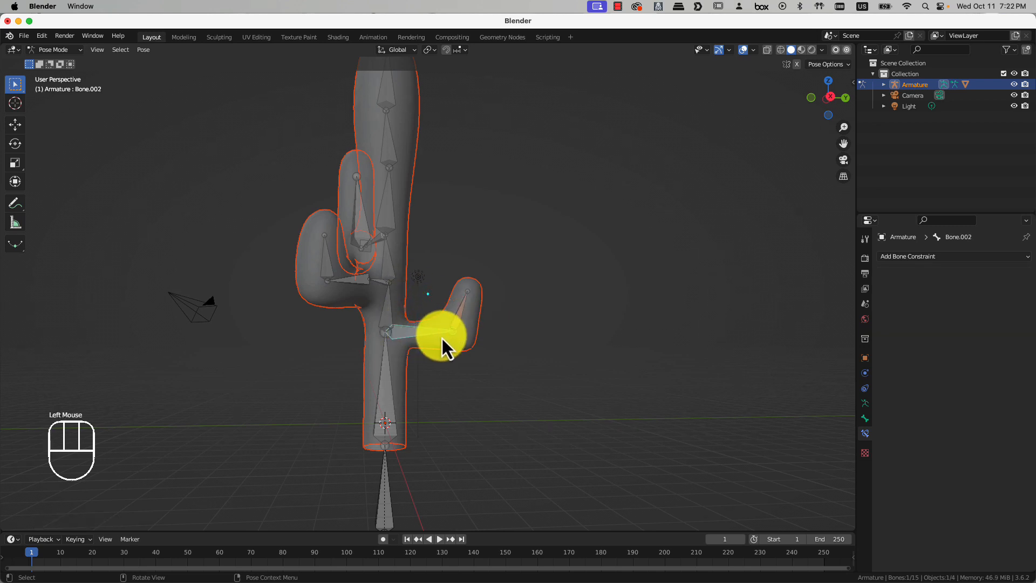
key(r)
click(454, 326)
click(462, 306)
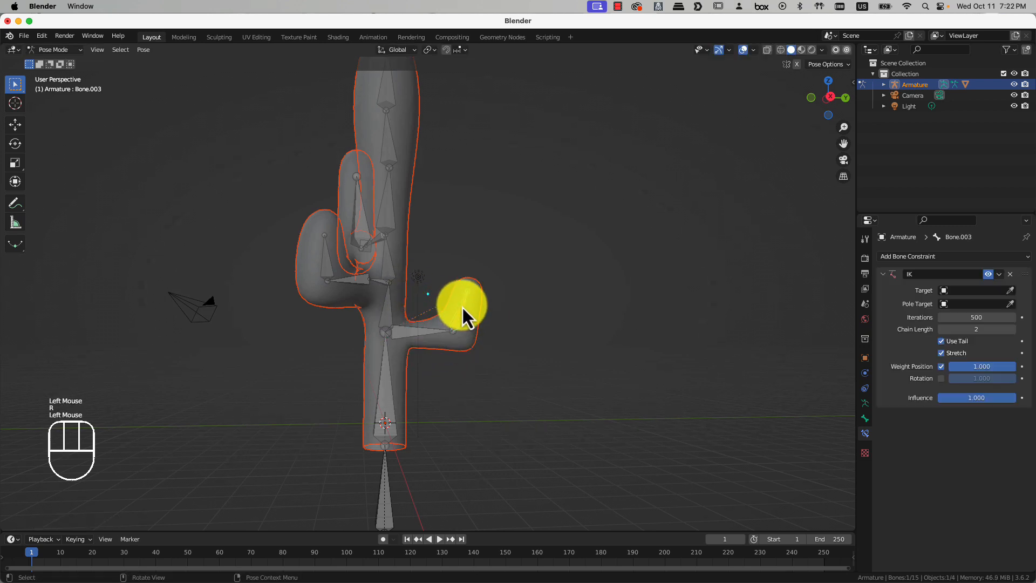
key(g)
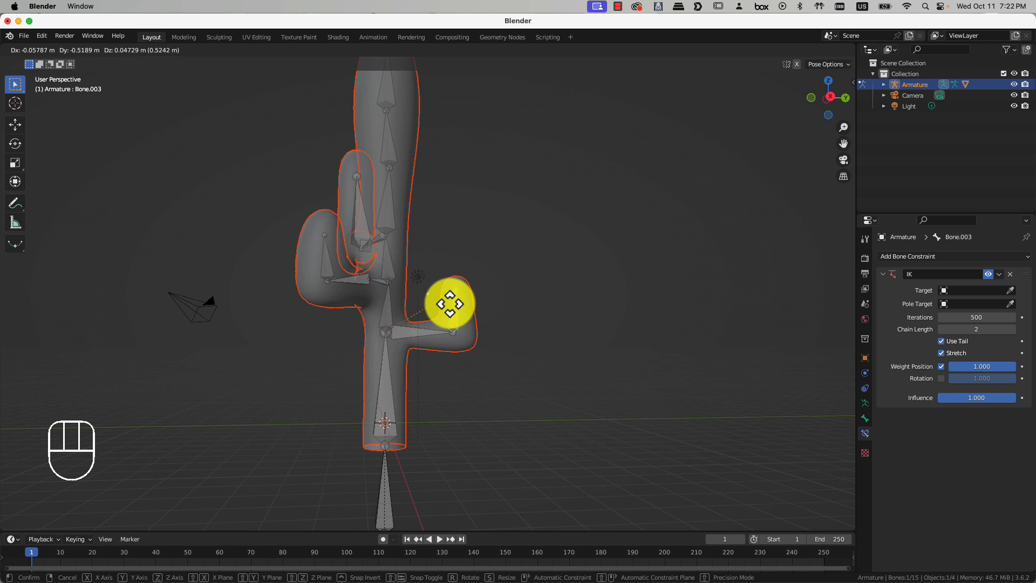
click(461, 299)
Add an Inverse Kinematics constraint with chain length 2 to the opposite arm's tip bone Bone.007 and test it by moving the bone
middle_drag(467, 300, 408, 318)
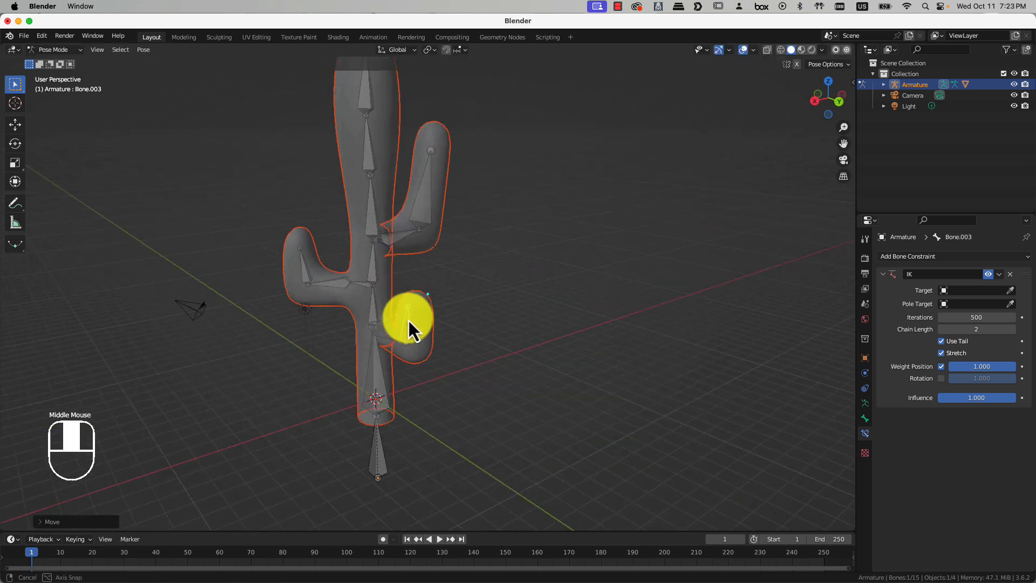
click(300, 261)
click(979, 258)
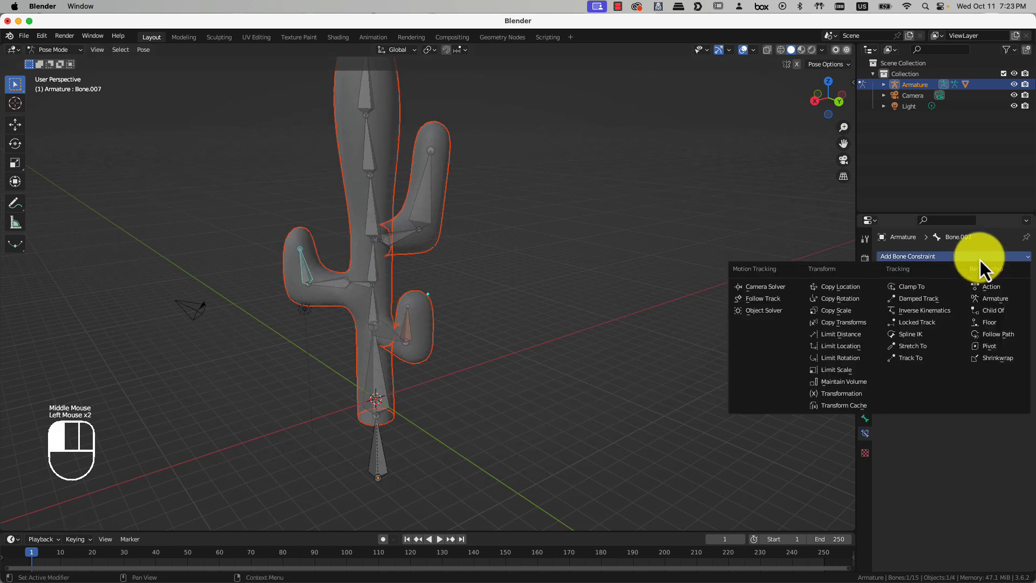
click(933, 312)
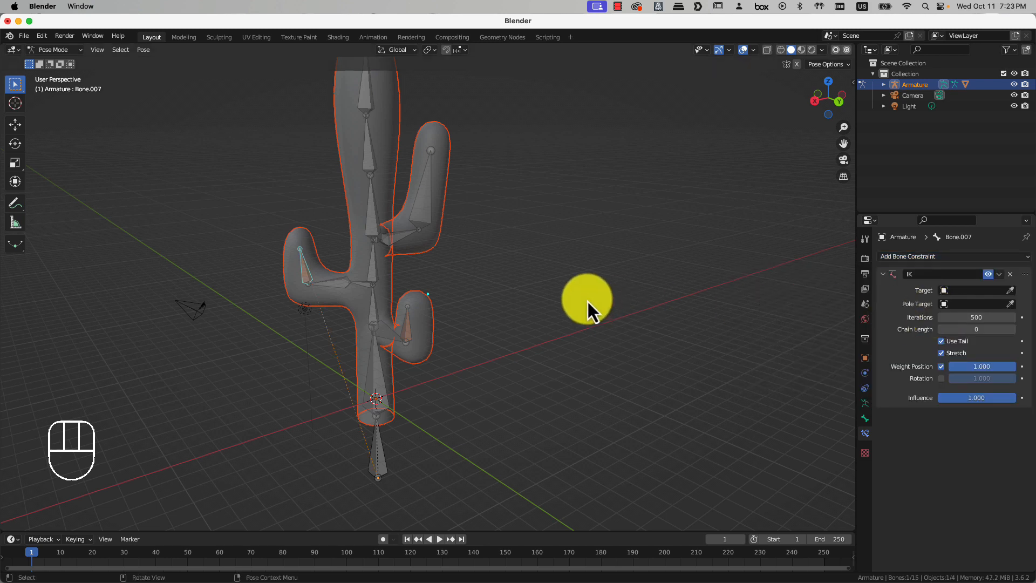
click(1014, 329)
click(1014, 330)
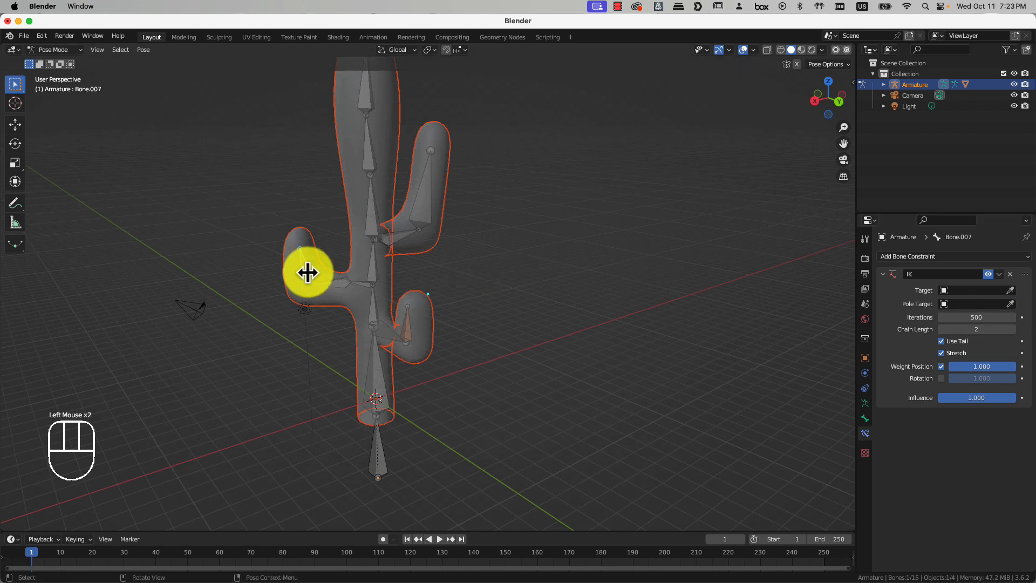
key(g)
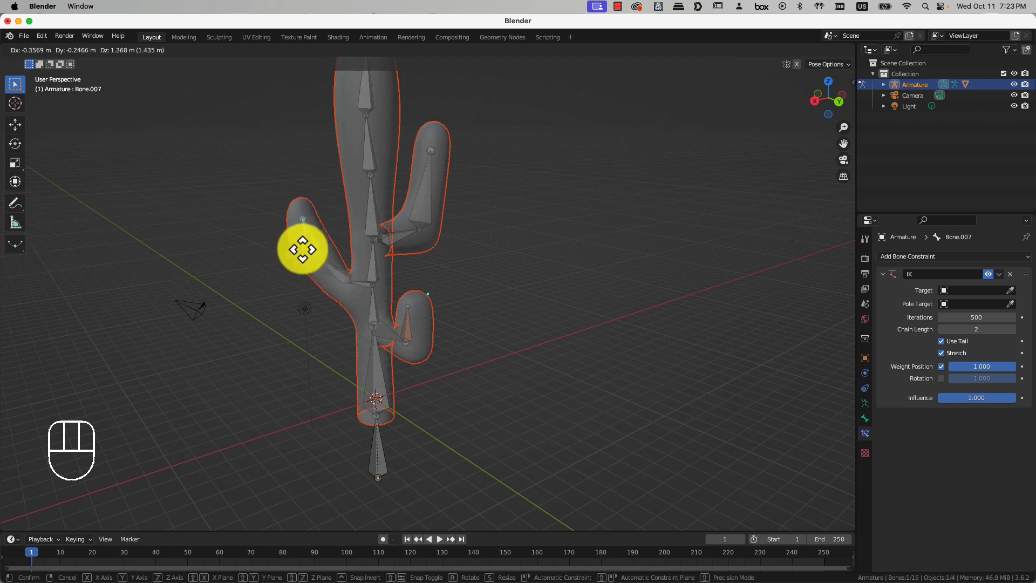
click(303, 267)
Add a Spline IK constraint with a chain length of 2 to the upper arm's tip bone Bone.011
click(424, 203)
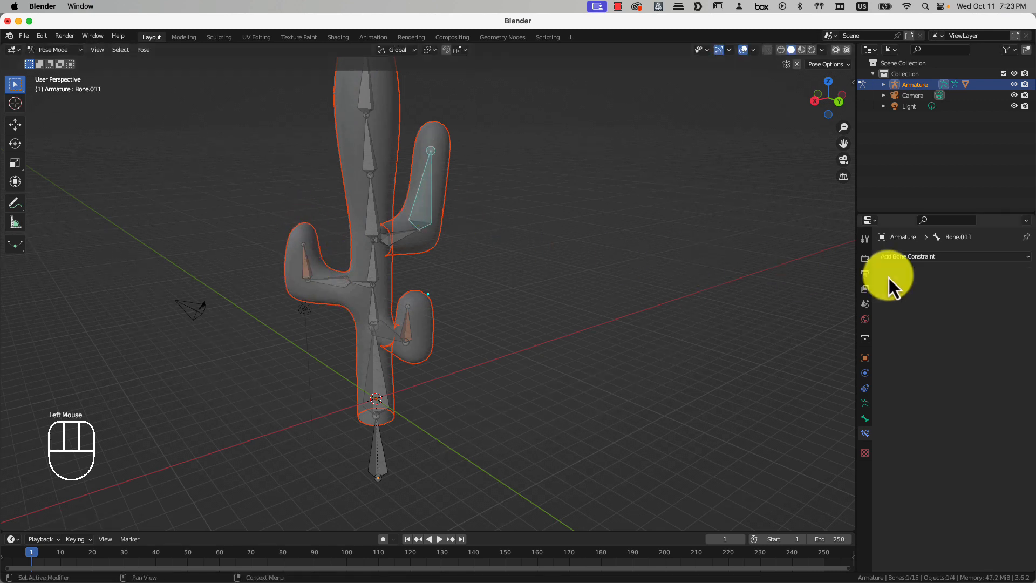
click(911, 257)
click(912, 335)
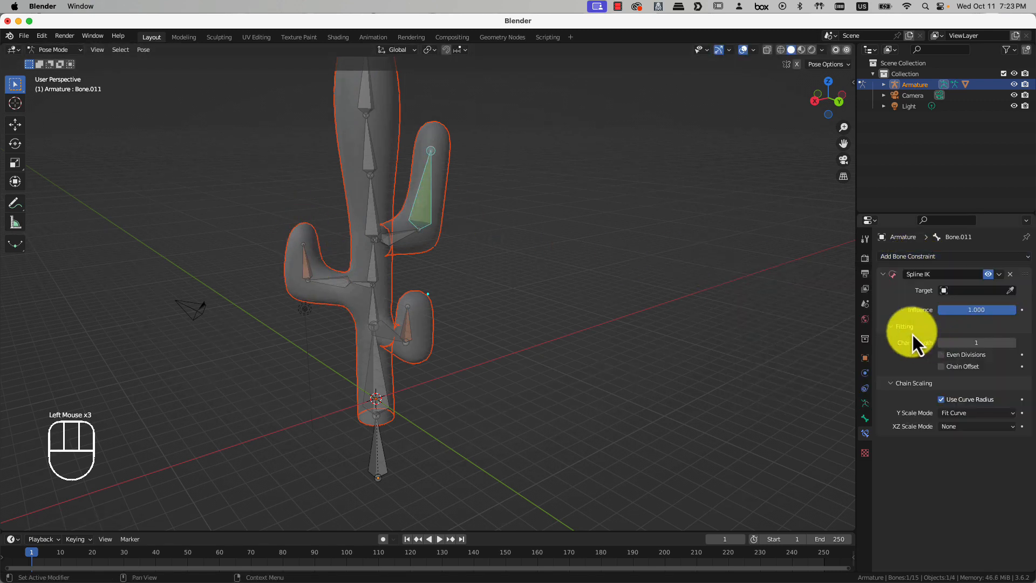
click(1012, 342)
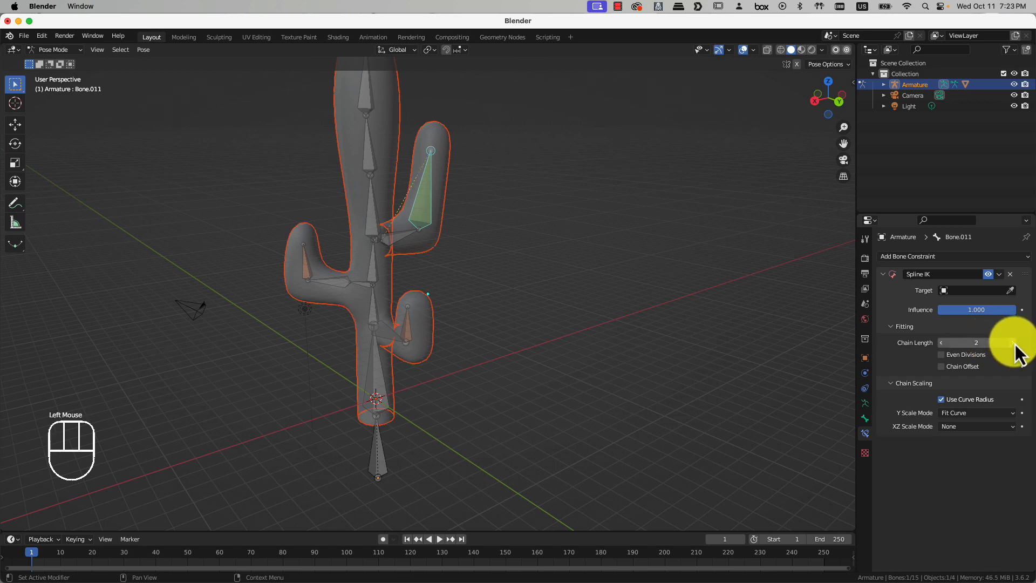
Test the Spline IK constraint by moving Bone.011 twice, and remove the constraint from the bone
middle_drag(748, 286, 577, 283)
key(g)
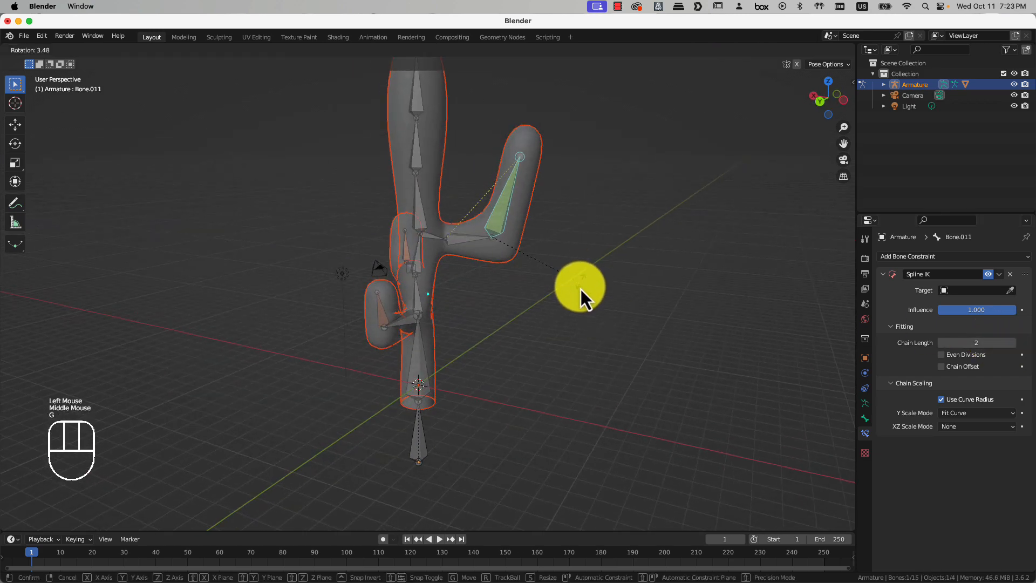
click(562, 276)
key(g)
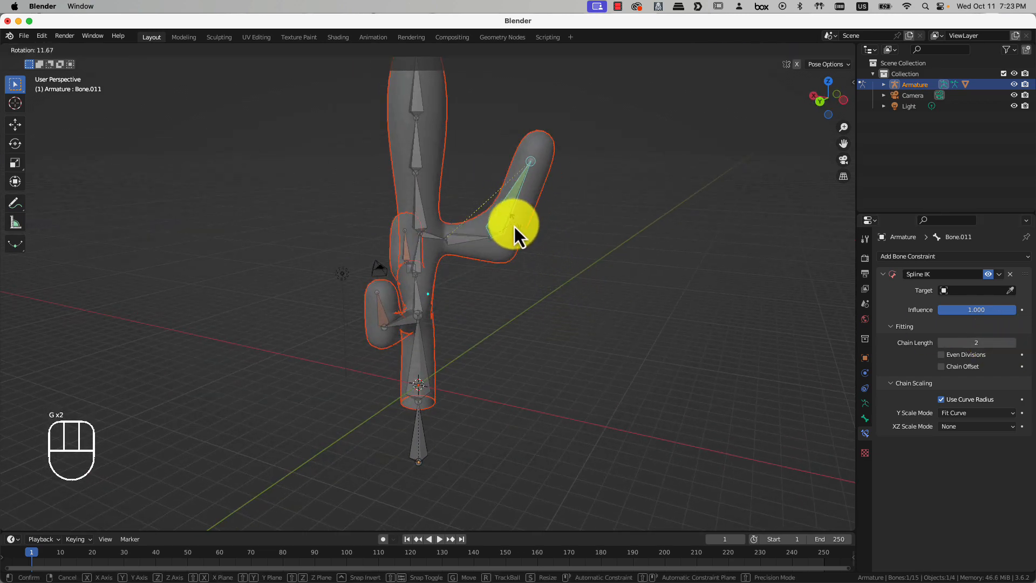
click(507, 178)
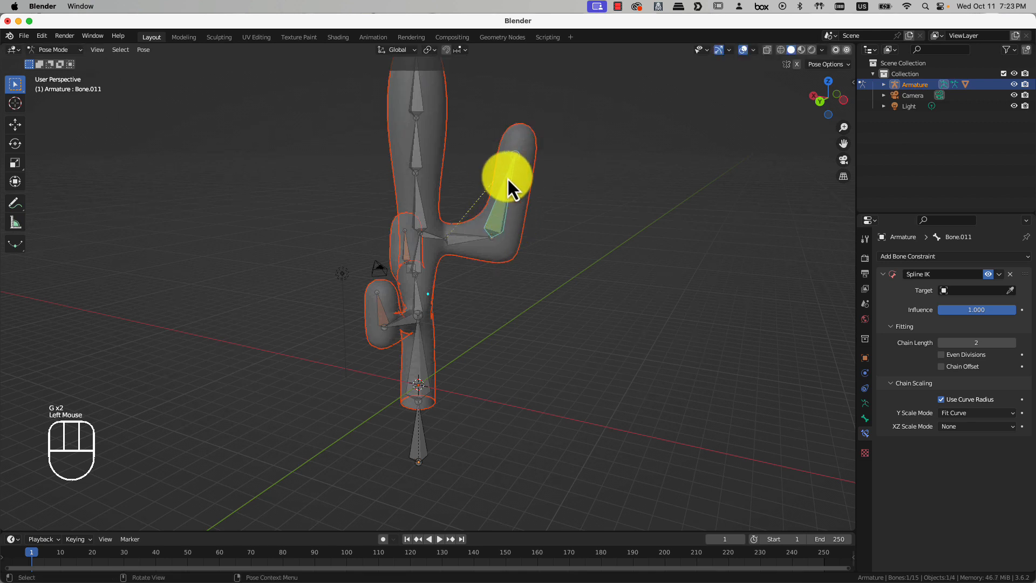
click(1011, 274)
Add an Inverse Kinematics constraint with chain length 2 to the upper arm's tip bone Bone.011 and test it by moving the bone
click(1008, 256)
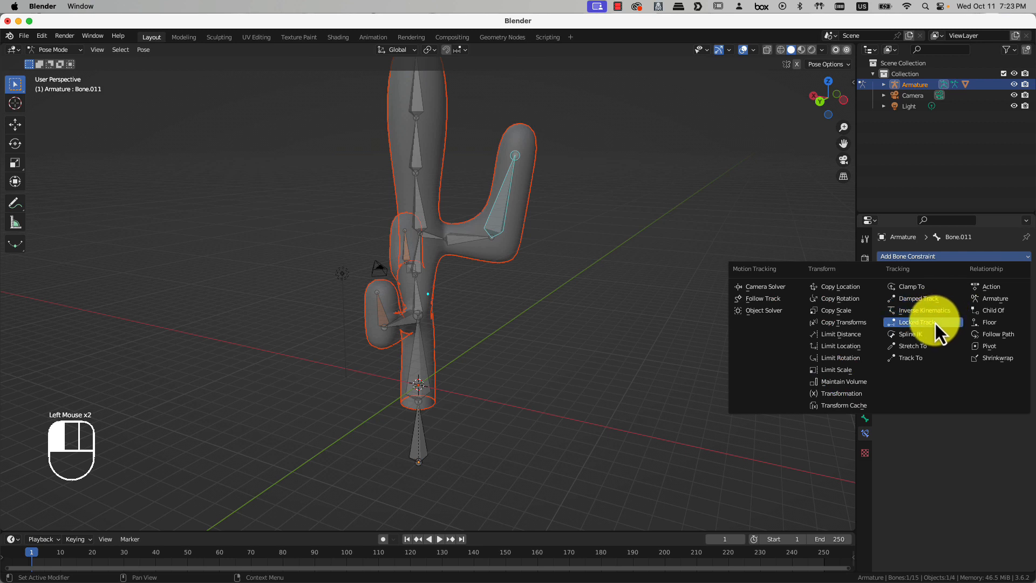
click(590, 259)
click(956, 257)
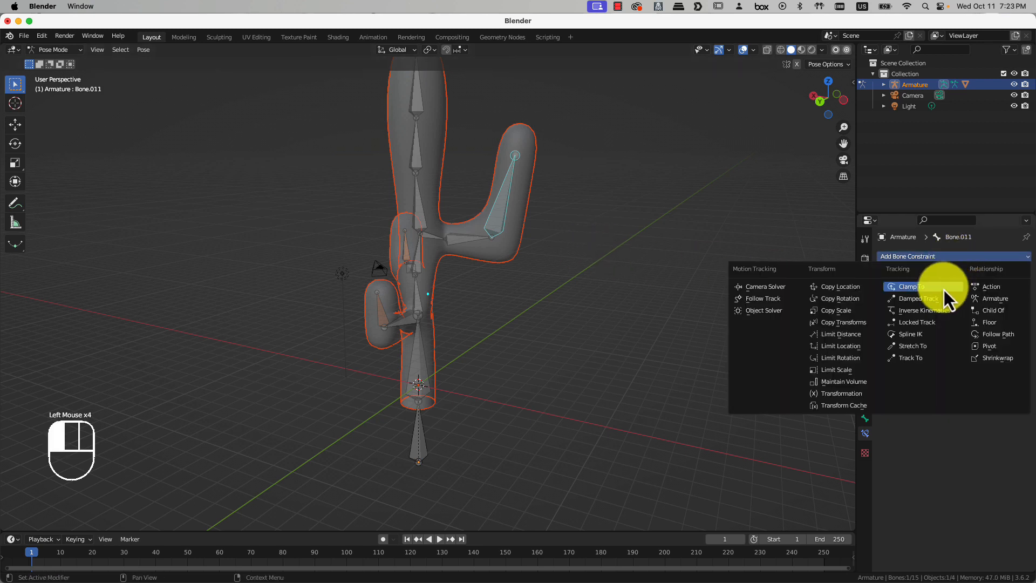
click(935, 312)
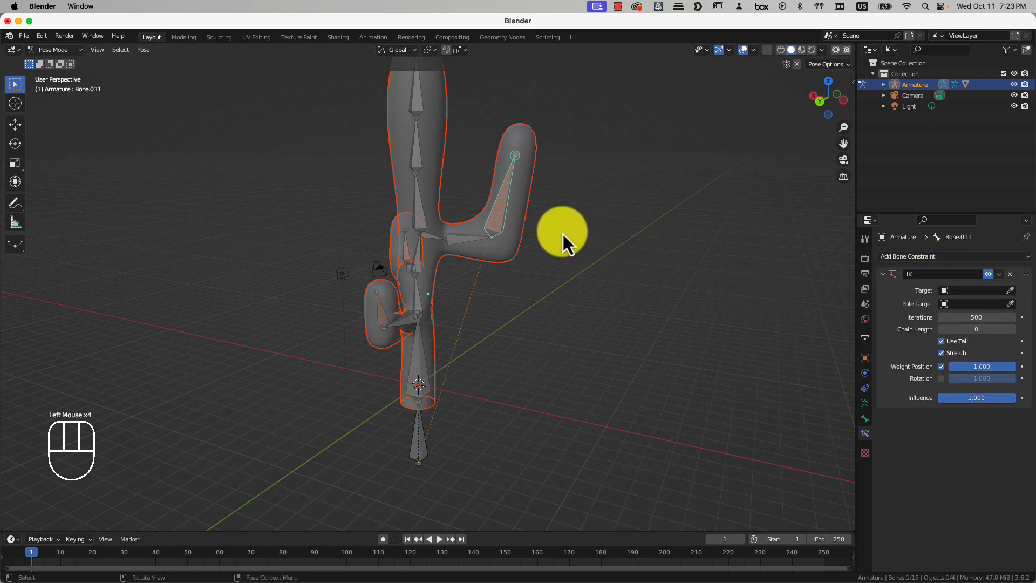
click(1013, 329)
click(1013, 329)
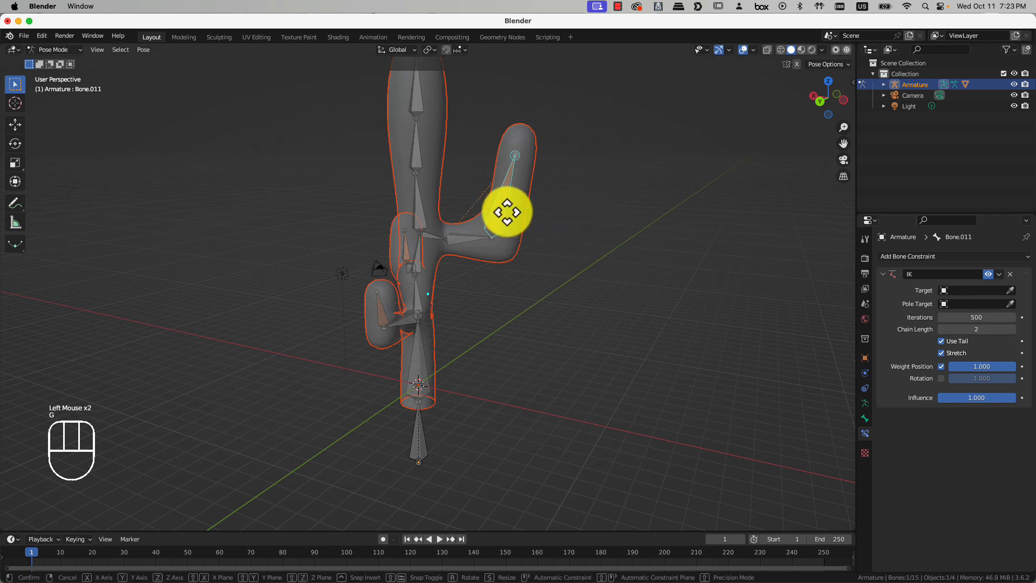
key(g)
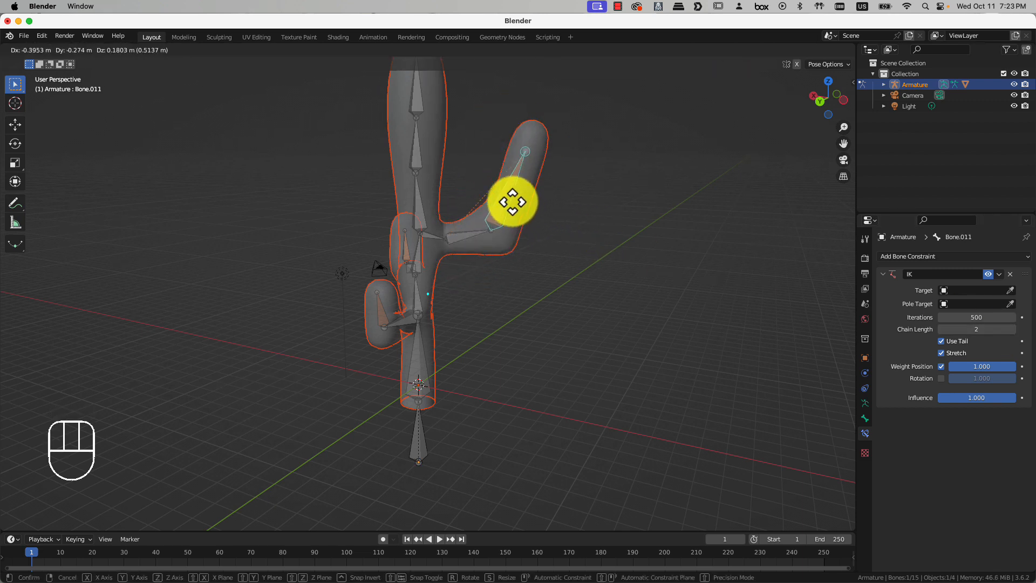
right_click(492, 195)
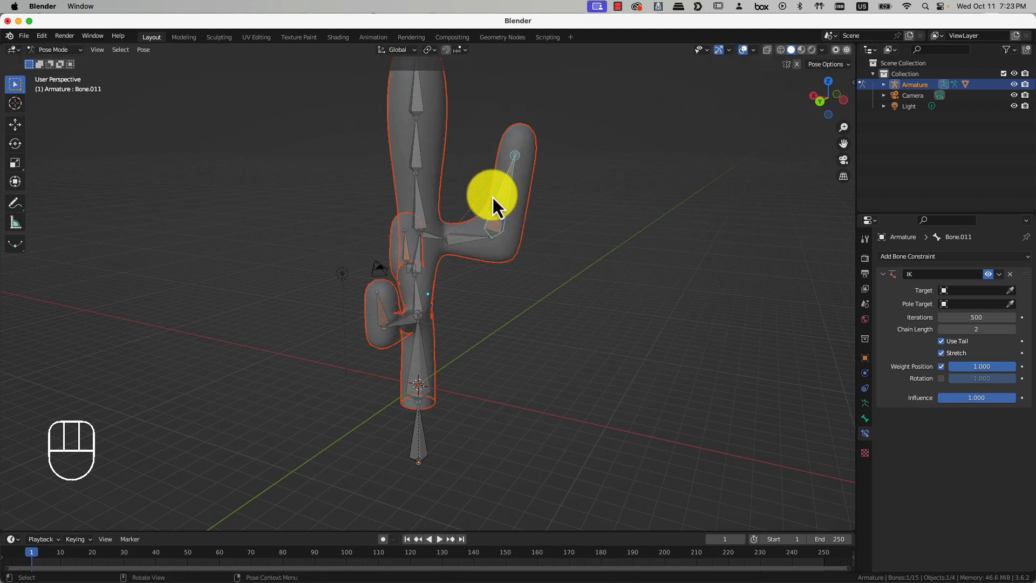
Add an Inverse Kinematics constraint with chain length 5 to the trunk's top bone Bone.014 and test it by moving the bone
scroll(494, 252, down, 2)
middle_drag(493, 251, 535, 290)
scroll(384, 189, up, 1)
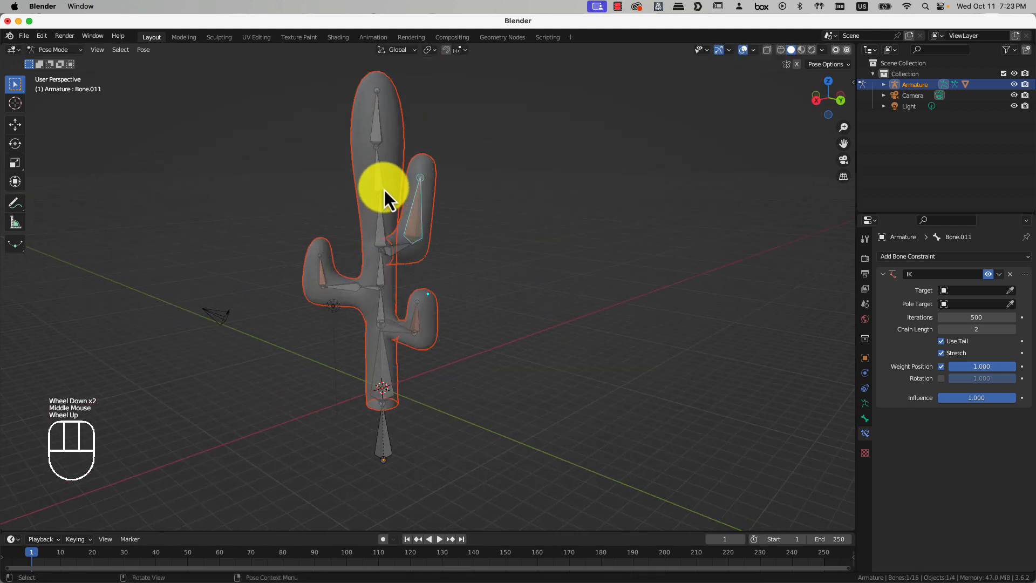
click(375, 136)
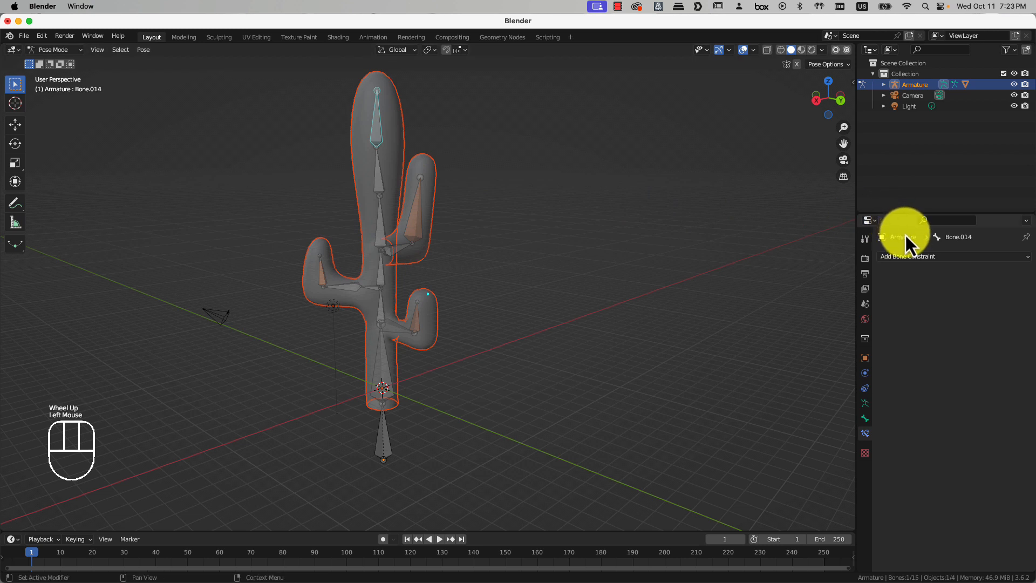
click(910, 257)
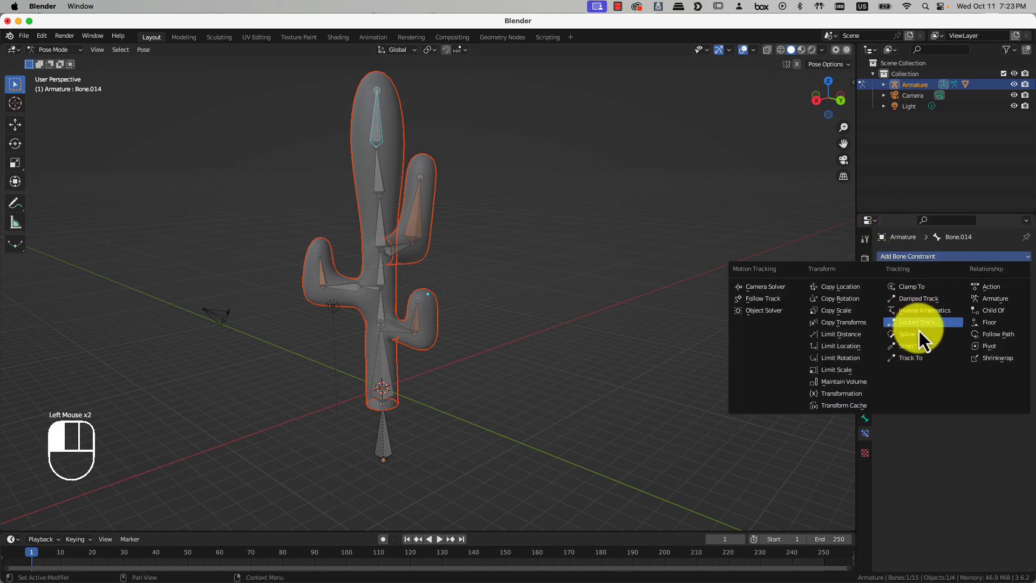
click(924, 311)
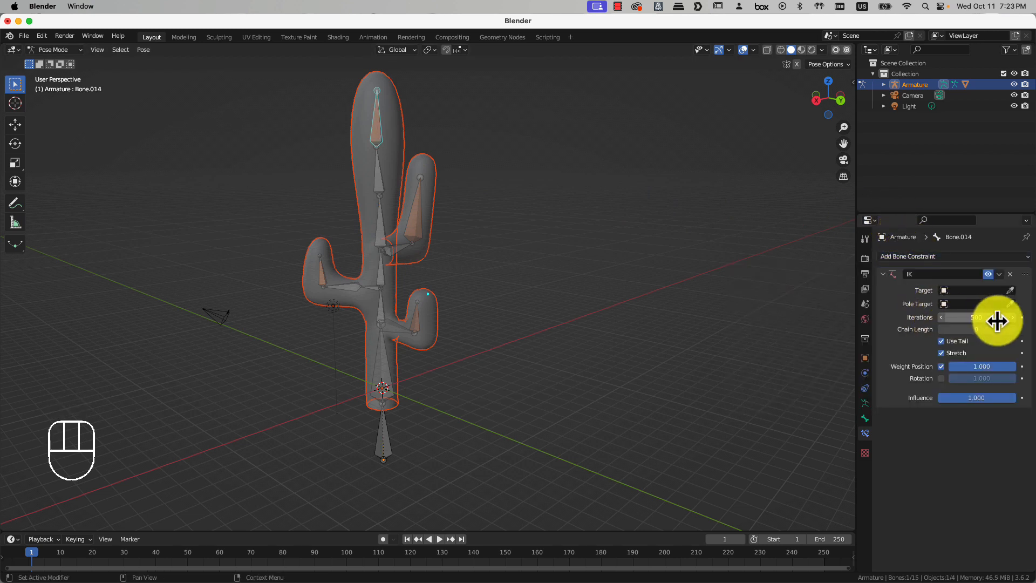
click(1014, 330)
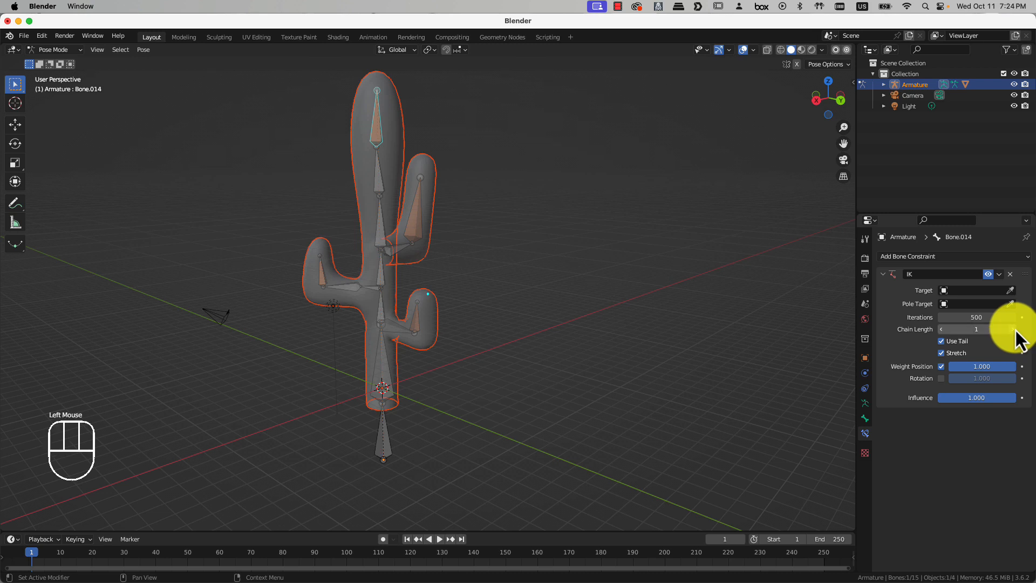
click(1013, 329)
click(1013, 329)
click(1014, 329)
click(1013, 330)
key(g)
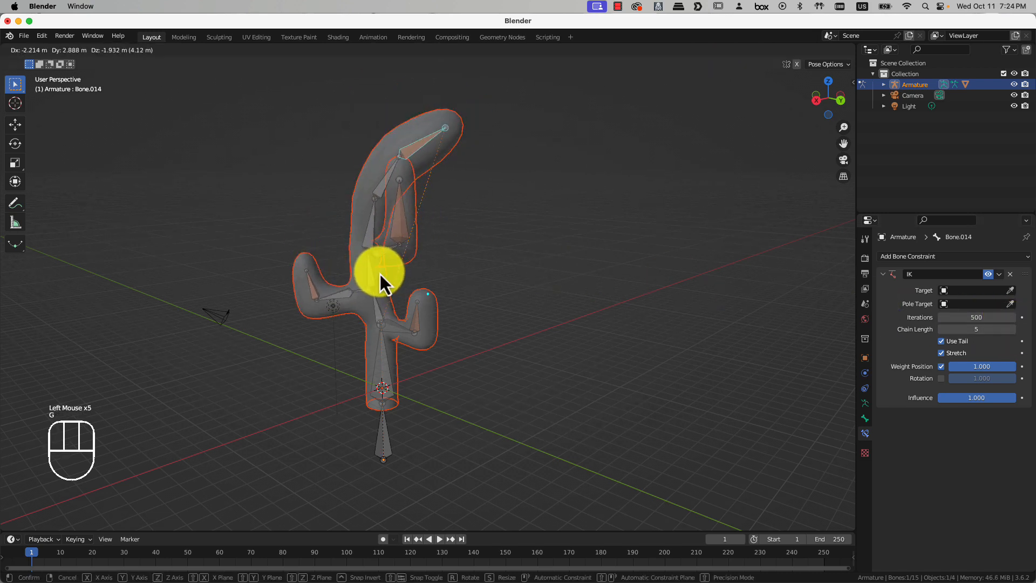
key(Escape)
Set the chain length of Bone.014's IK constraint to 6 and test the trunk's bending by moving the bone
click(1013, 329)
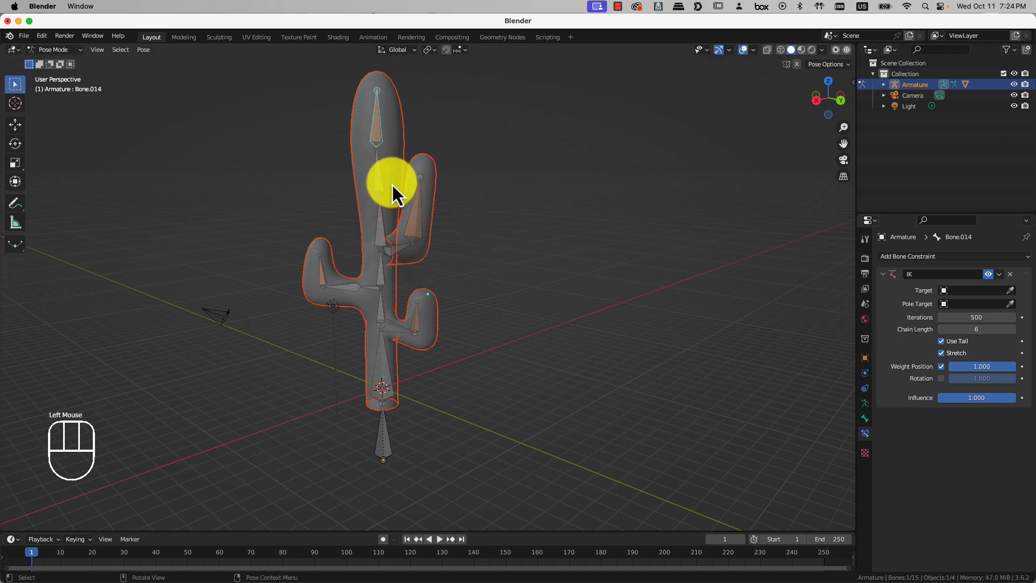
key(g)
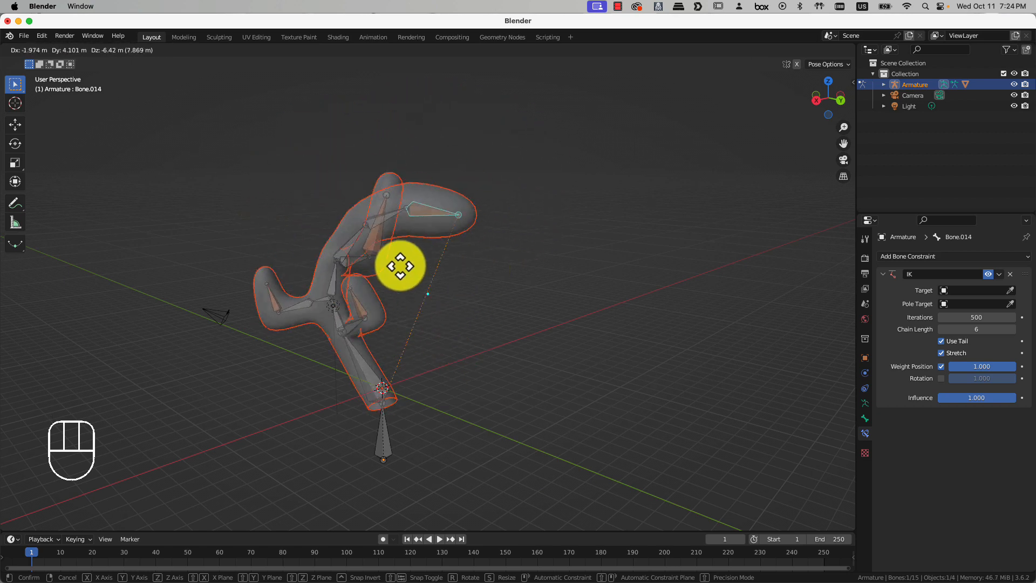
right_click(342, 241)
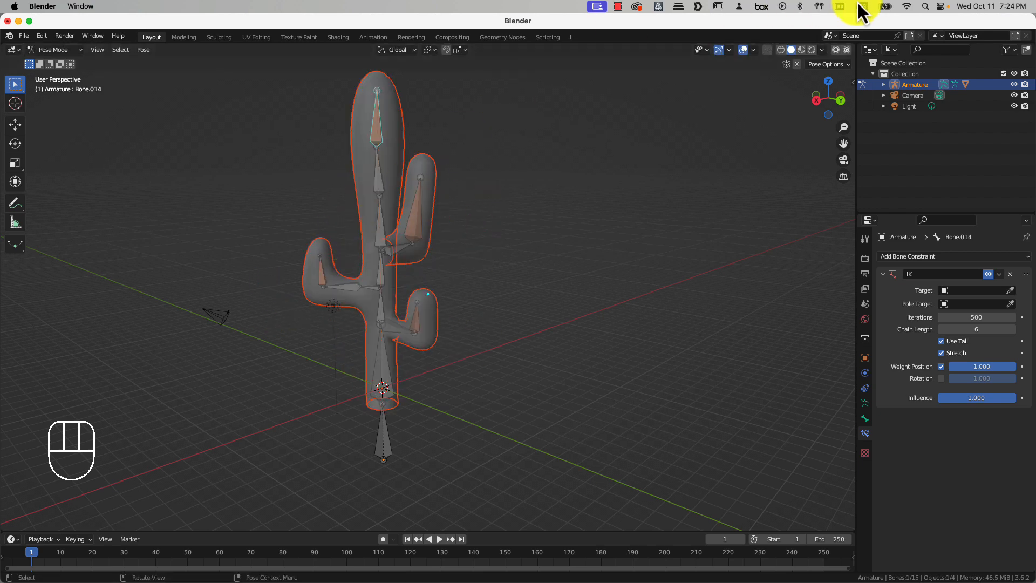
mouse_move(0, 1)
click(534, 42)
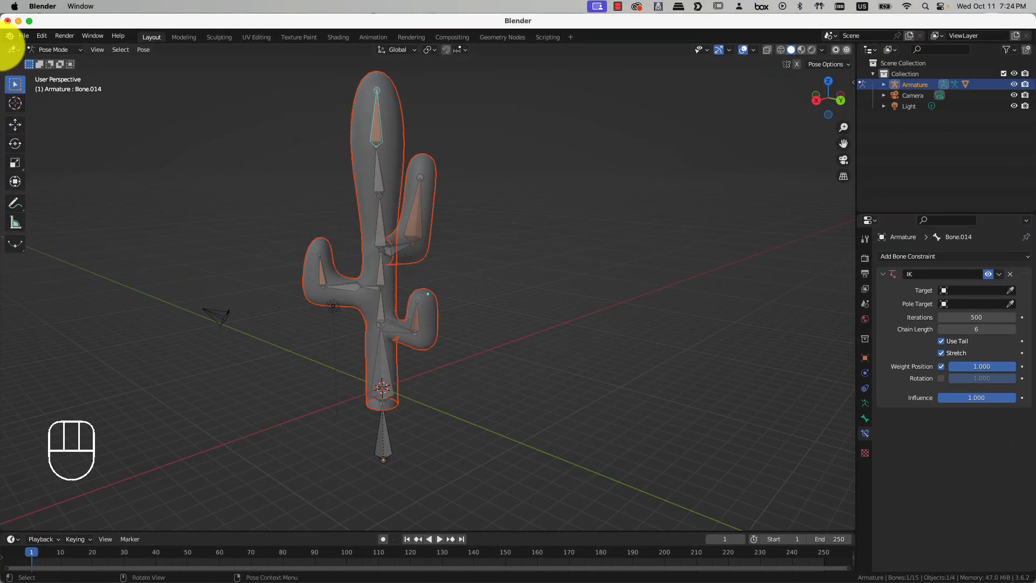
mouse_move(1, 1)
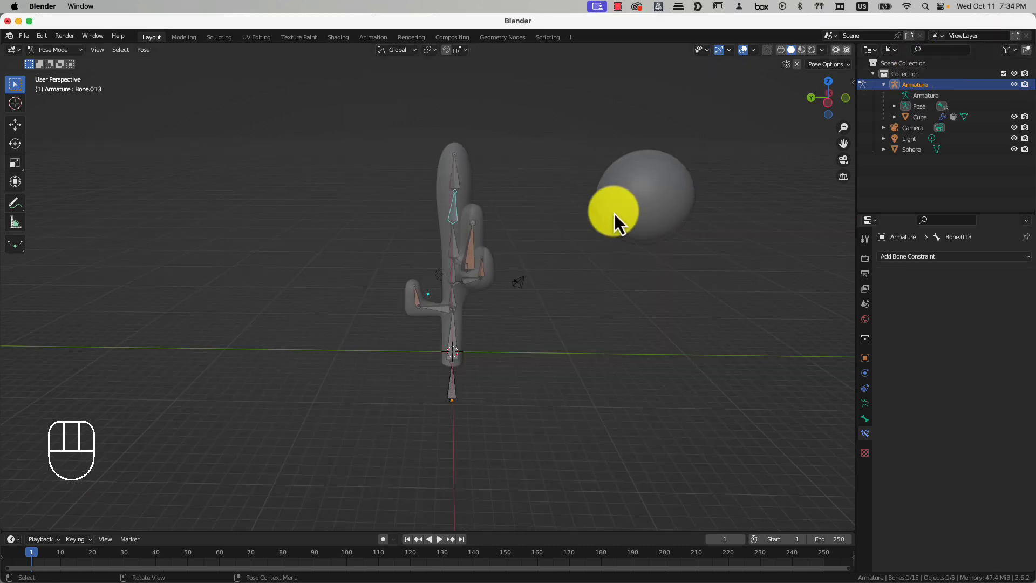
Switch from Pose Mode to Object Mode and select the sphere beside the cactus
click(555, 231)
shift+middle_drag(525, 195, 494, 226)
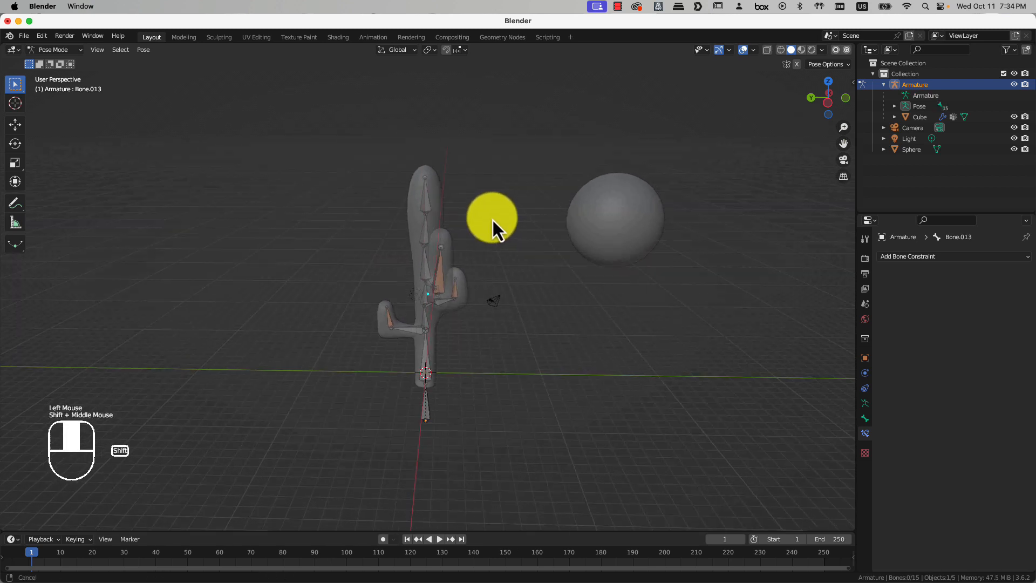
click(604, 218)
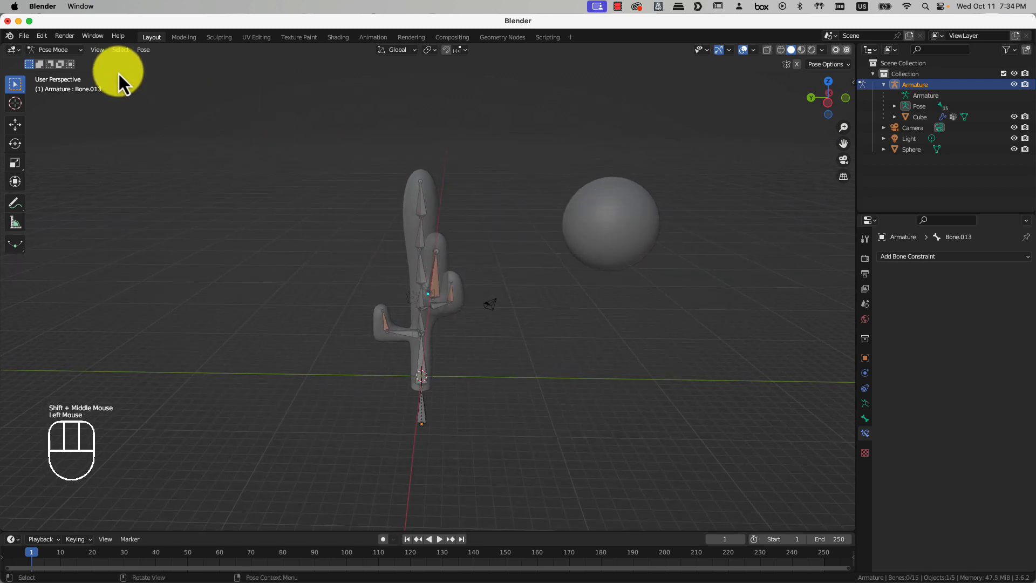
click(630, 215)
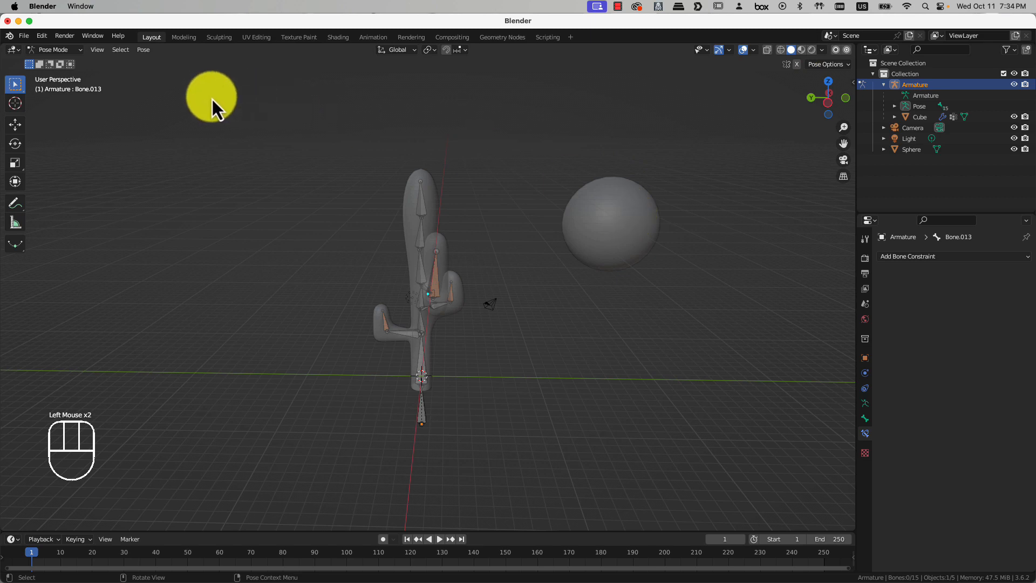
click(75, 50)
click(75, 57)
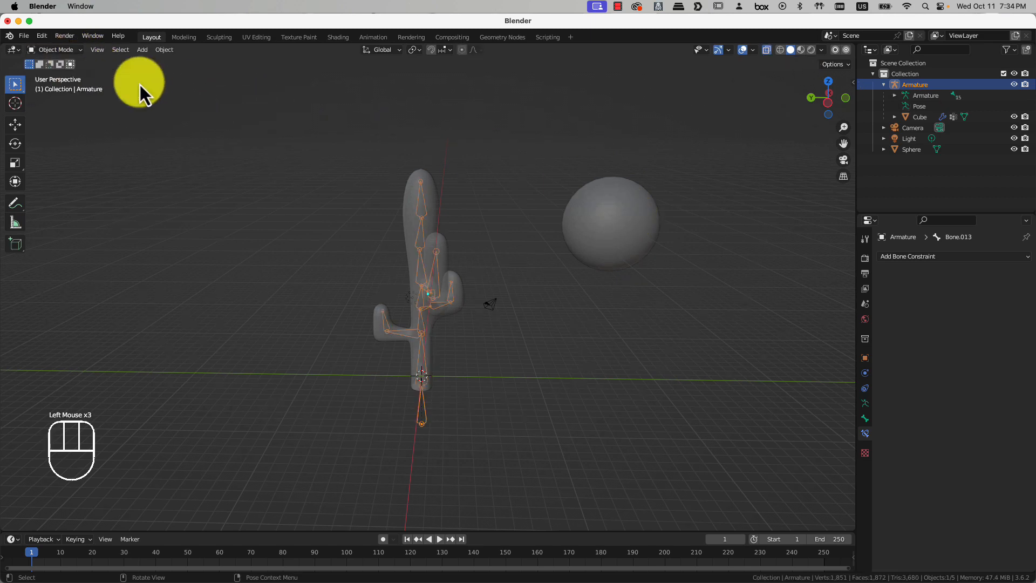
click(578, 211)
Display the cactus and sphere in Rendered viewport shading
mouse_move(578, 212)
middle_down()
mouse_move(681, 215)
mouse_move(574, 222)
middle_up()
click(812, 49)
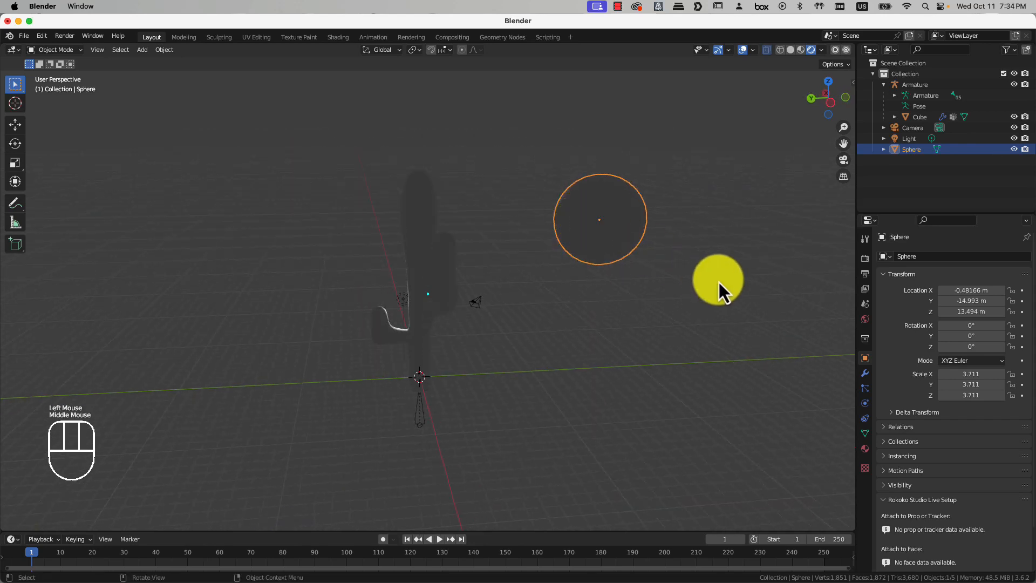
mouse_move(721, 287)
middle_down()
mouse_move(578, 296)
mouse_move(645, 293)
middle_up()
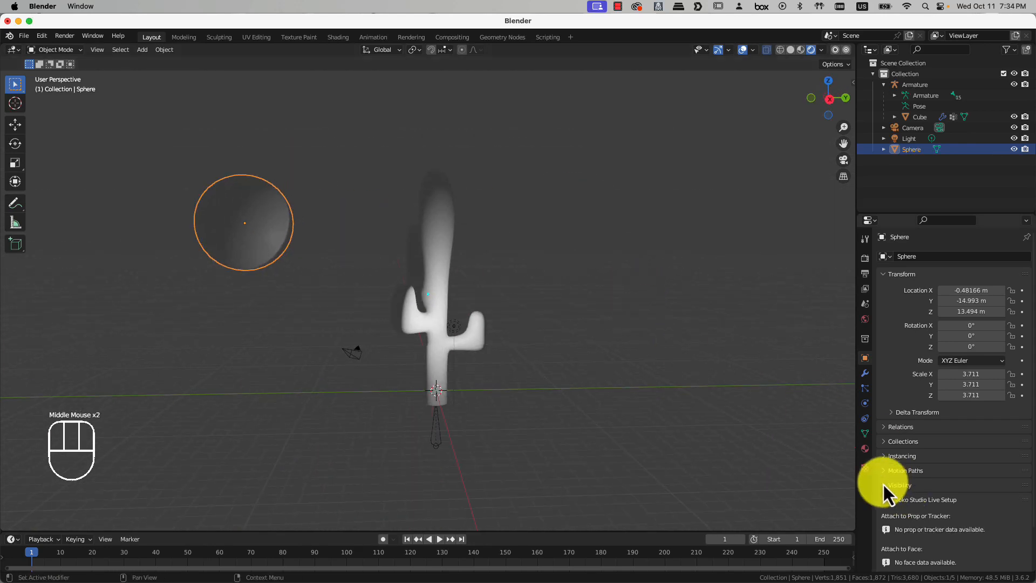
Give the sphere a new material with yellow-orange emission at strength 18.8, and move the sphere closer to the cactus
click(869, 452)
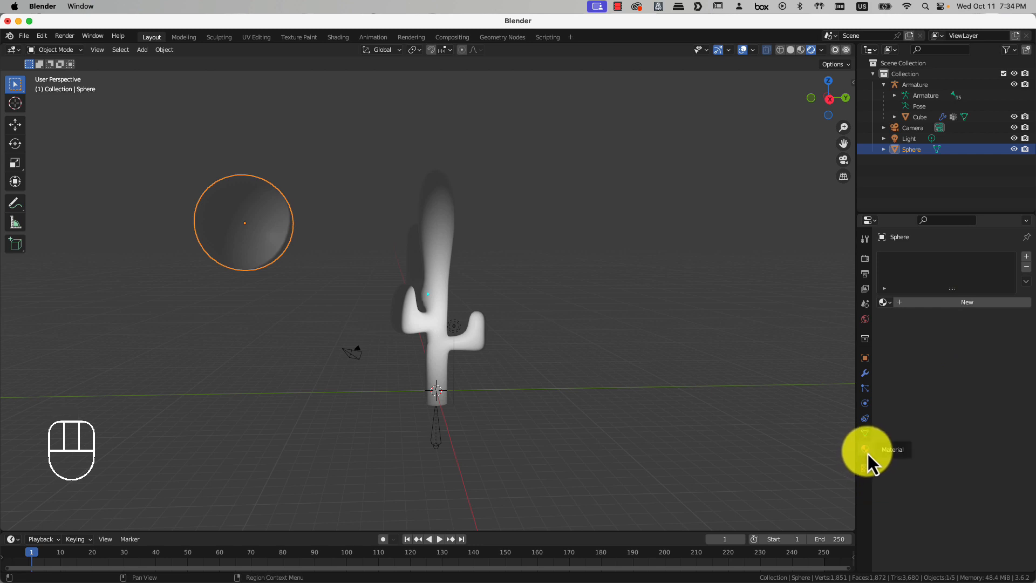
click(924, 304)
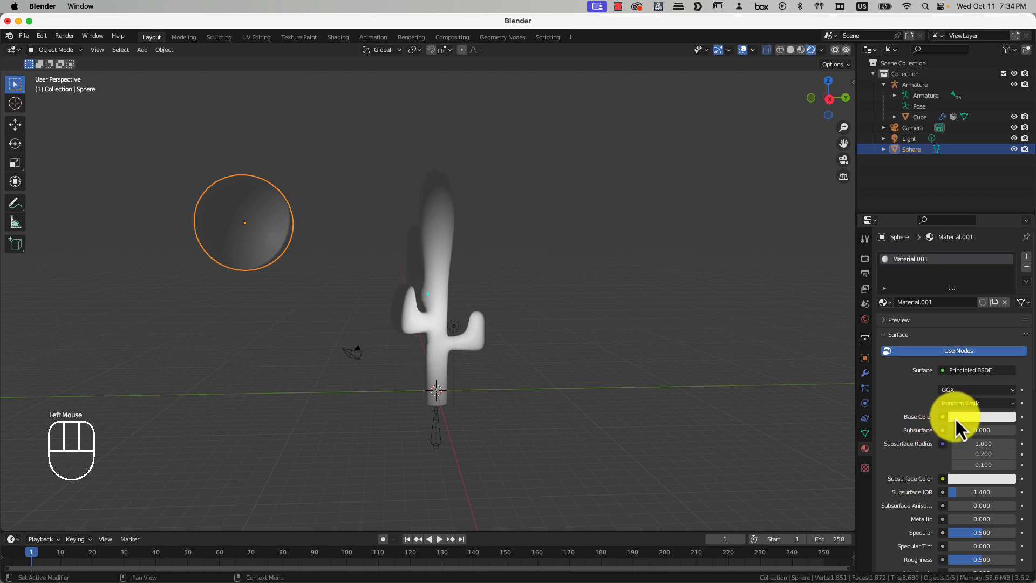
scroll(904, 519, down, 6)
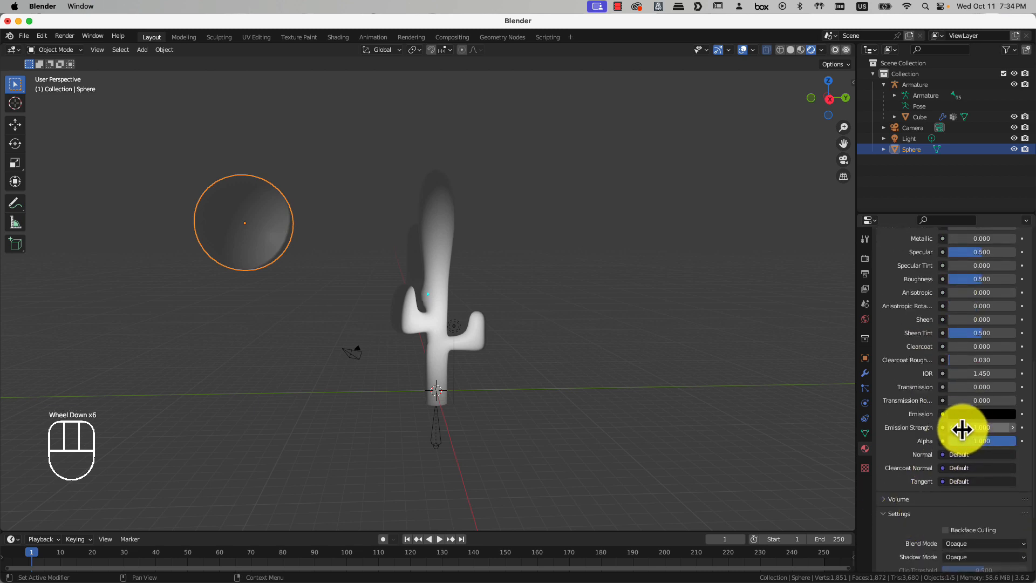
drag(961, 427, 1033, 428)
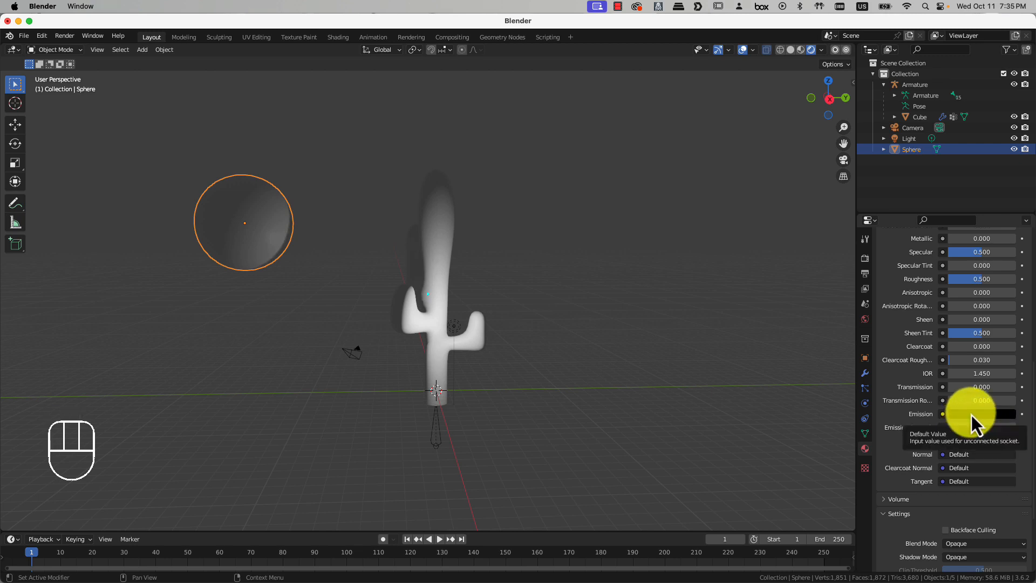
click(976, 415)
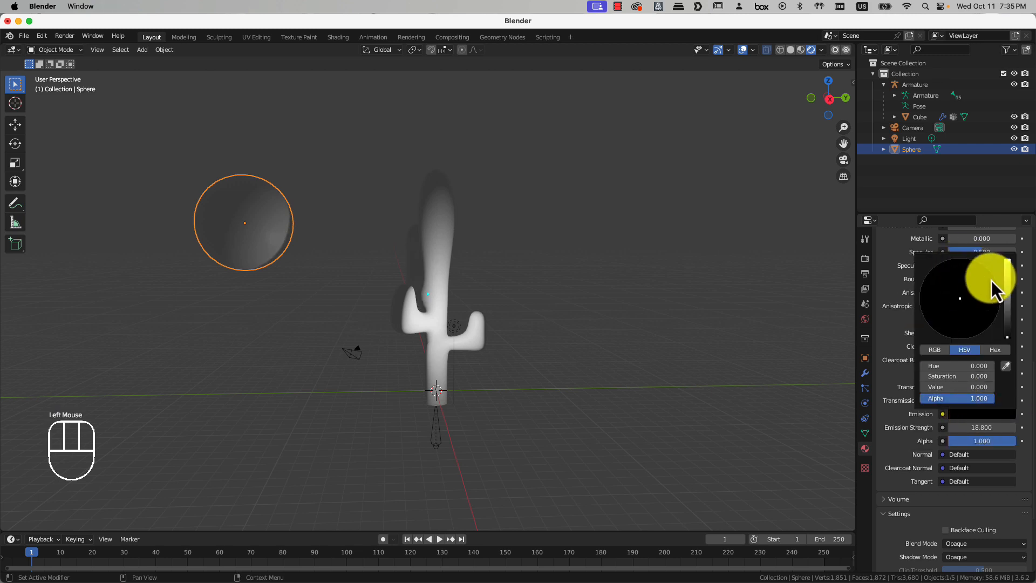
drag(991, 281, 930, 329)
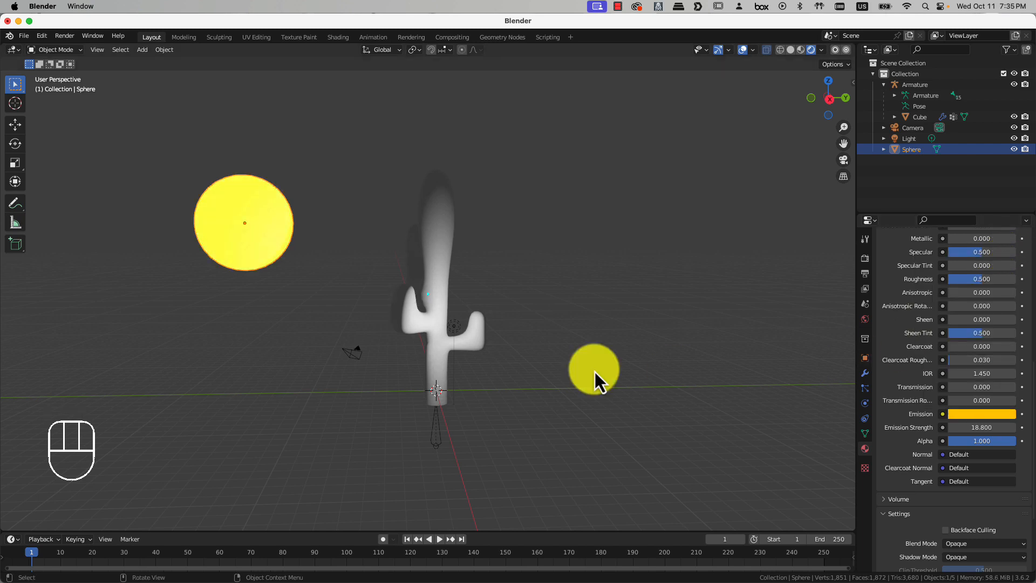
key(g)
click(298, 261)
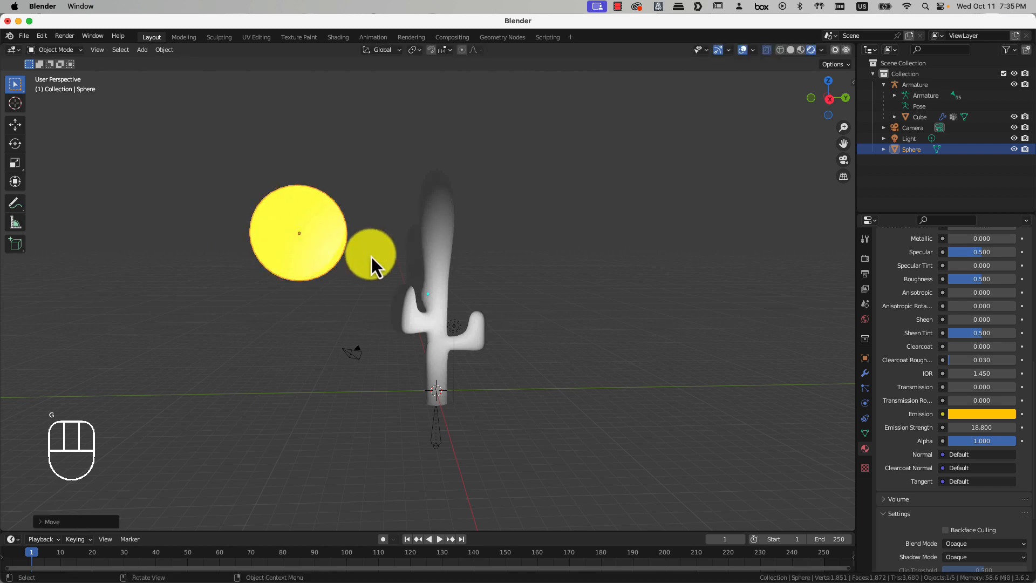
Replace the cactus mesh's material with a new one whose base color is green, with hue 0.285, saturation 0.826 and value 0.8
click(438, 234)
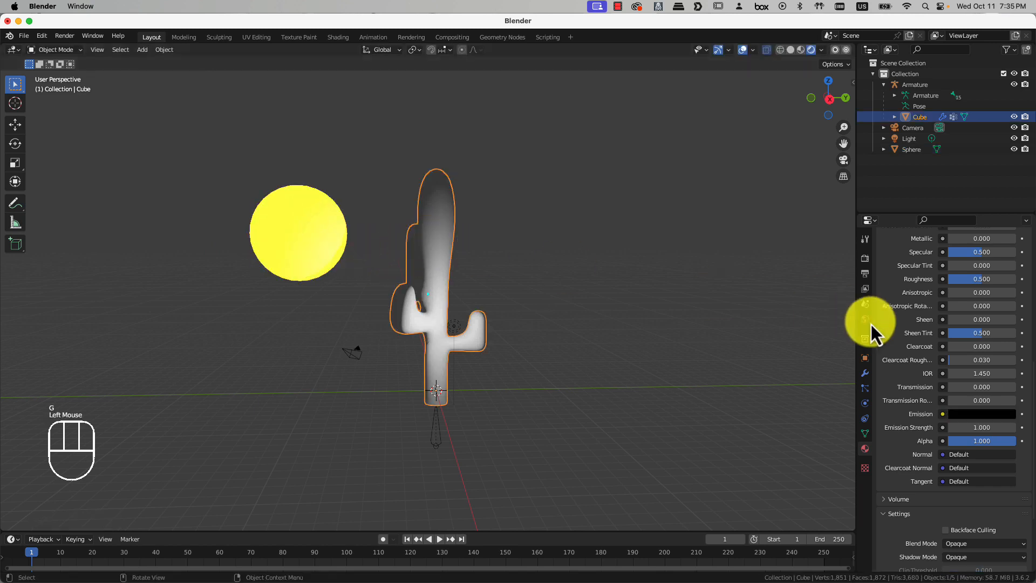
click(870, 455)
scroll(893, 388, up, 6)
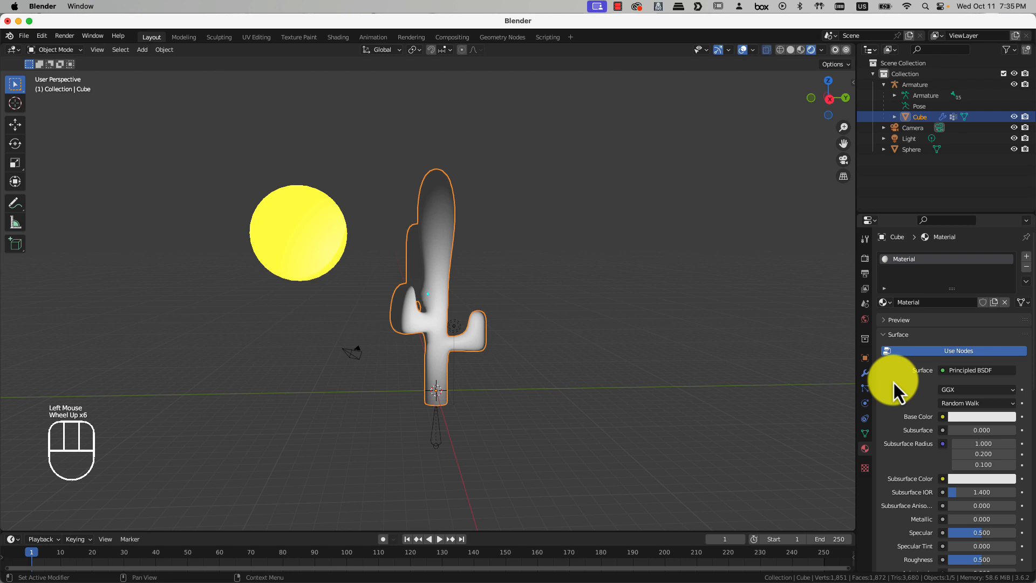
click(1026, 268)
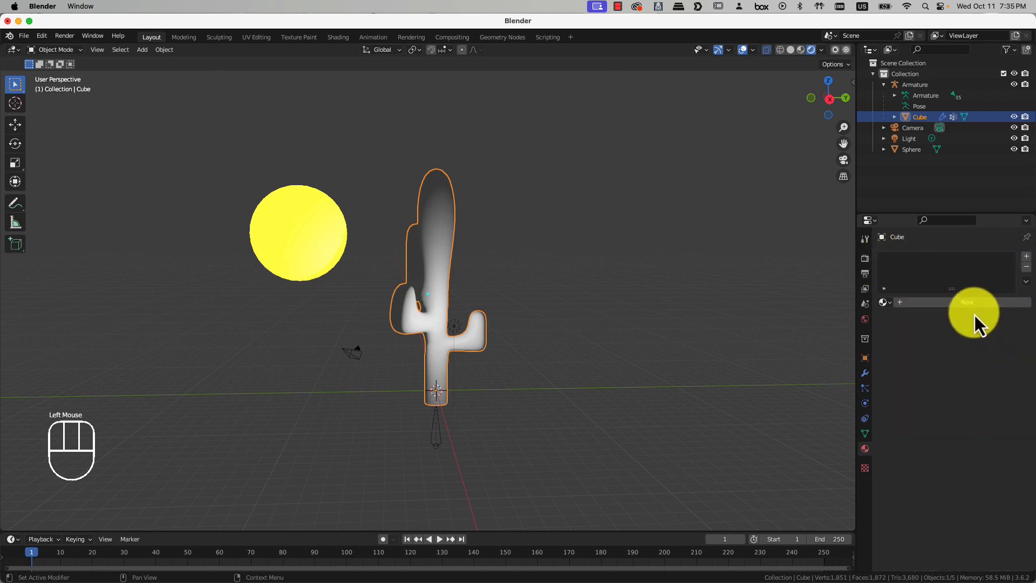
click(960, 304)
click(960, 416)
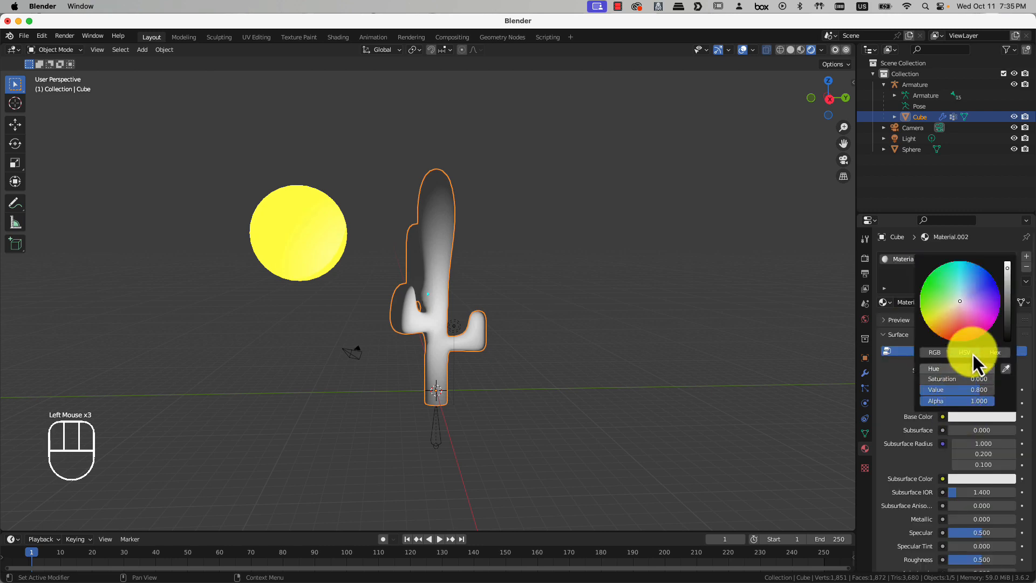
drag(937, 323, 937, 300)
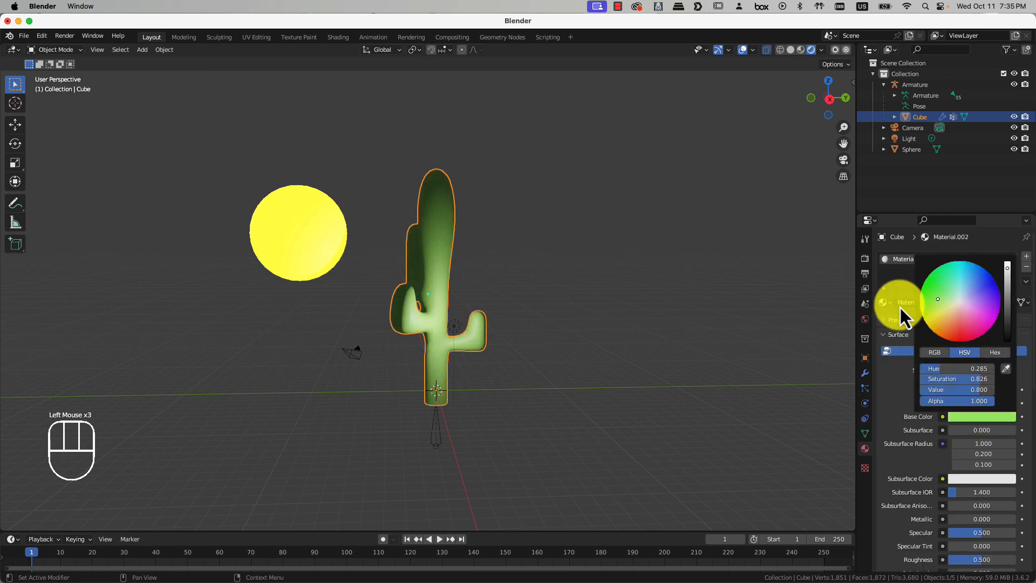
Add a plane at the base of the cactus and scale it up into a wide ground surface
click(598, 310)
middle_drag(597, 310, 550, 326)
click(539, 332)
key(shift+a)
mouse_move(540, 328)
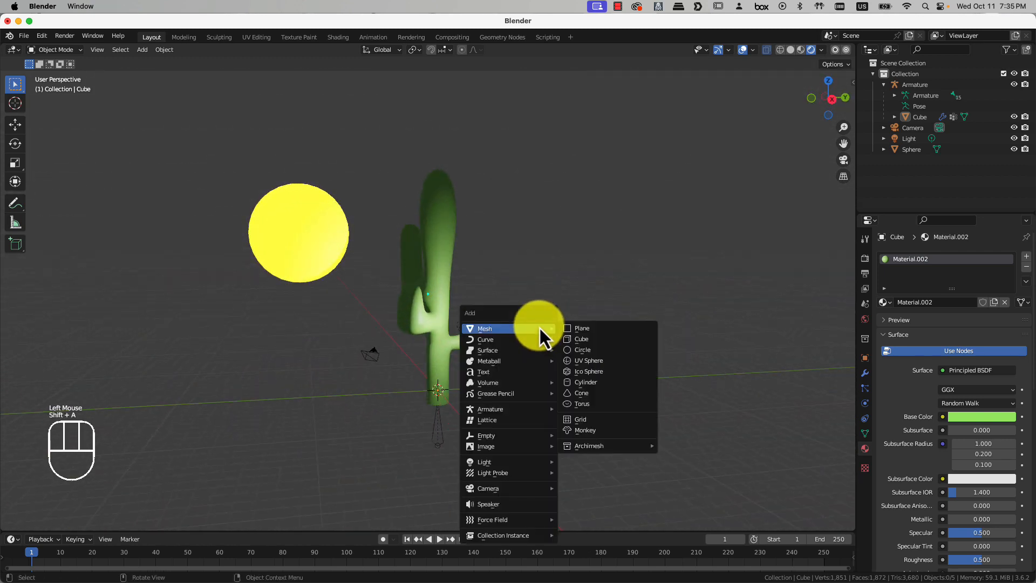
click(590, 333)
key(s)
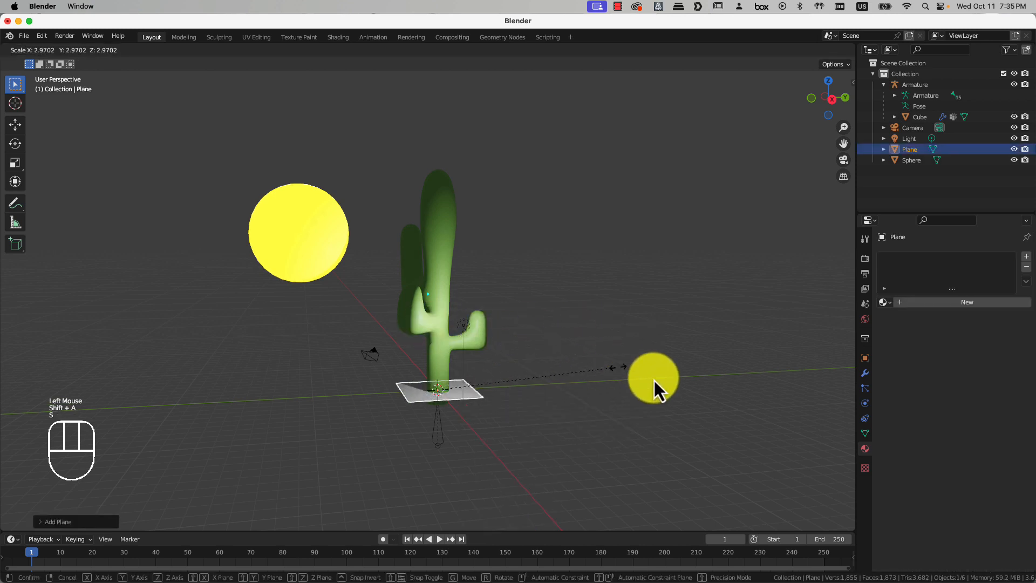
click(420, 452)
scroll(548, 416, down, 1)
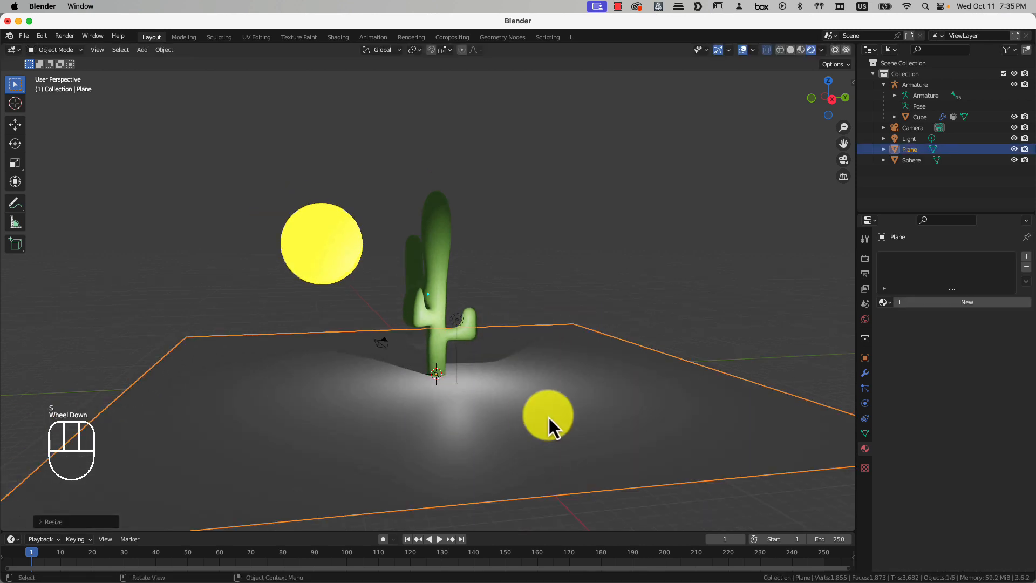
scroll(455, 332, up, 2)
middle_click(447, 324)
Select the armature and turn on In Front in its viewport display settings
click(438, 163)
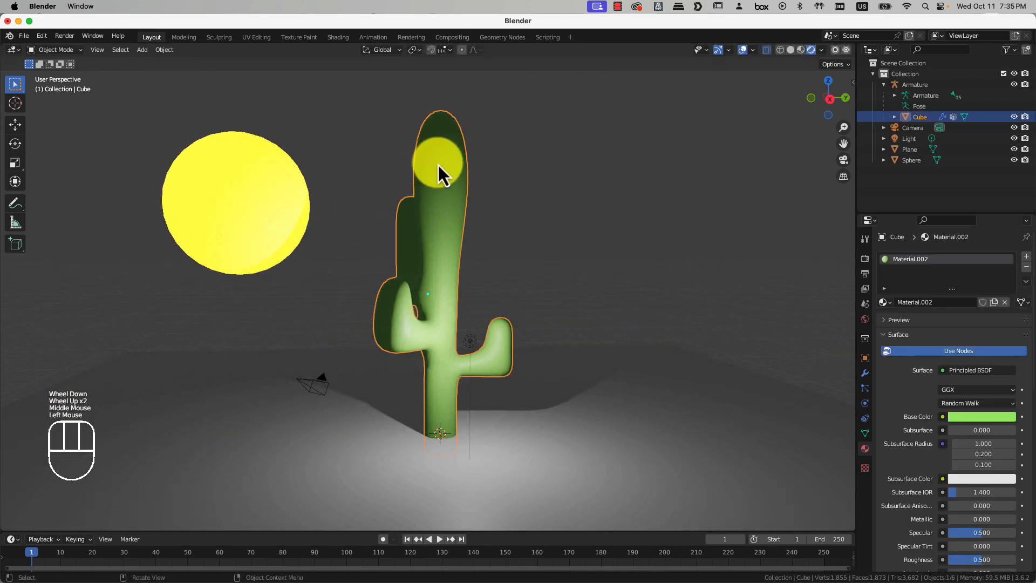
click(923, 86)
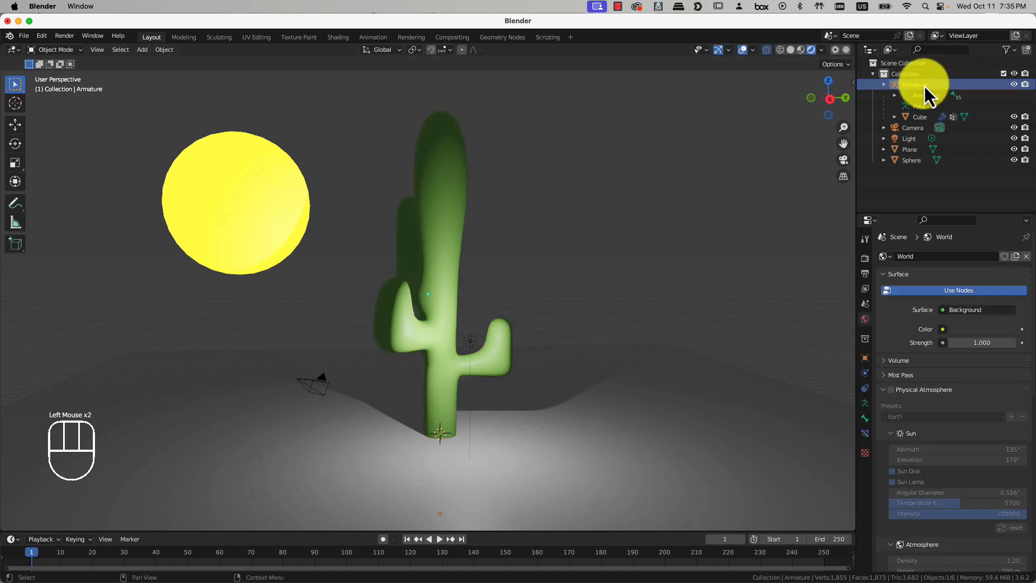
click(866, 404)
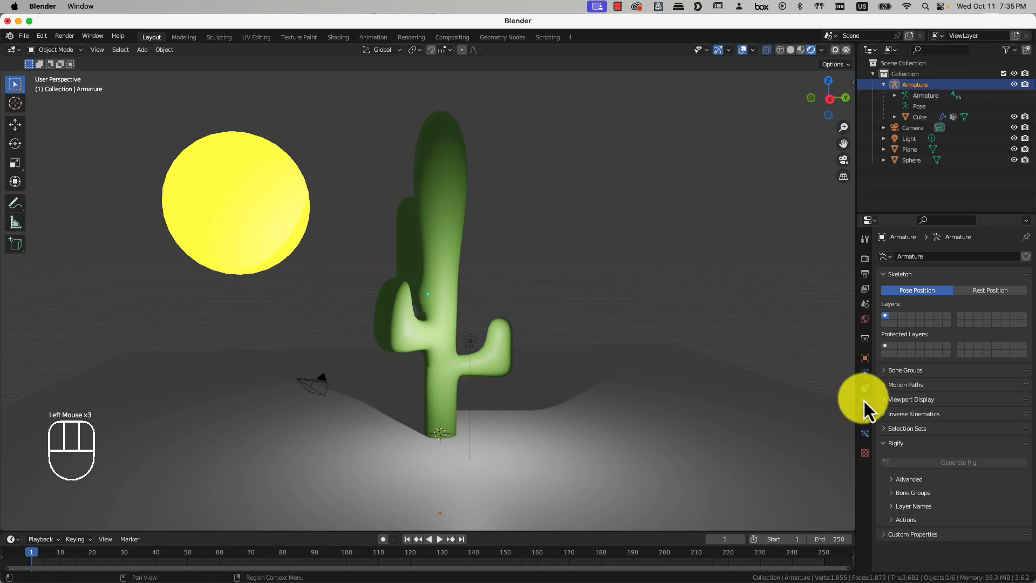
click(897, 400)
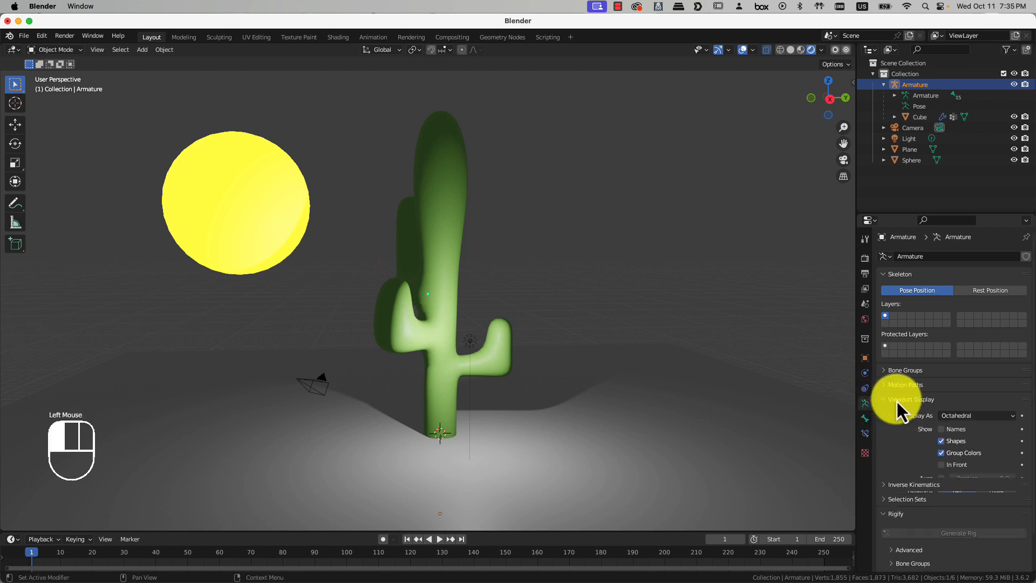
click(954, 465)
Select the cactus armature, switch it to Pose Mode and select the topmost trunk bone
click(444, 158)
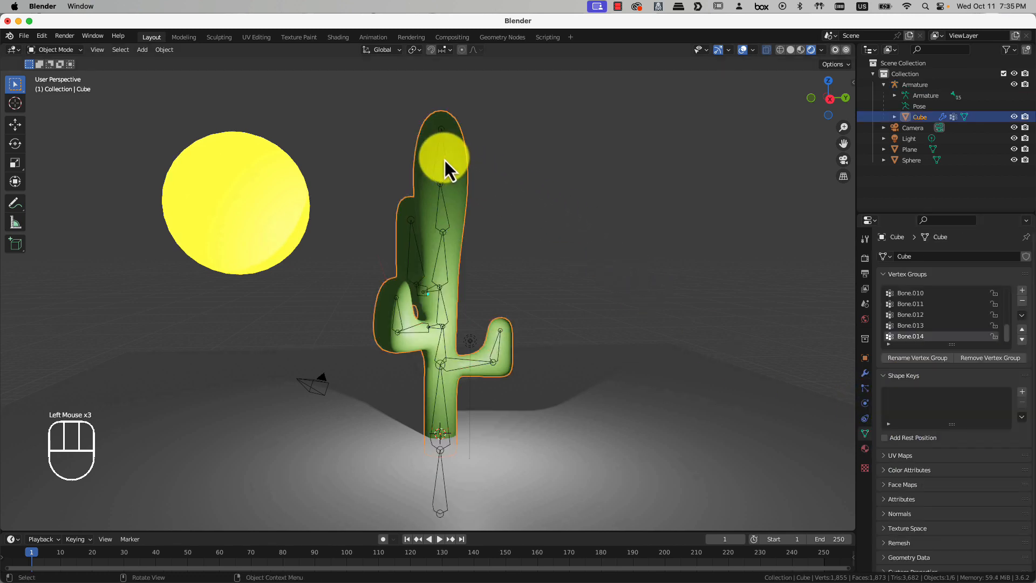
click(434, 163)
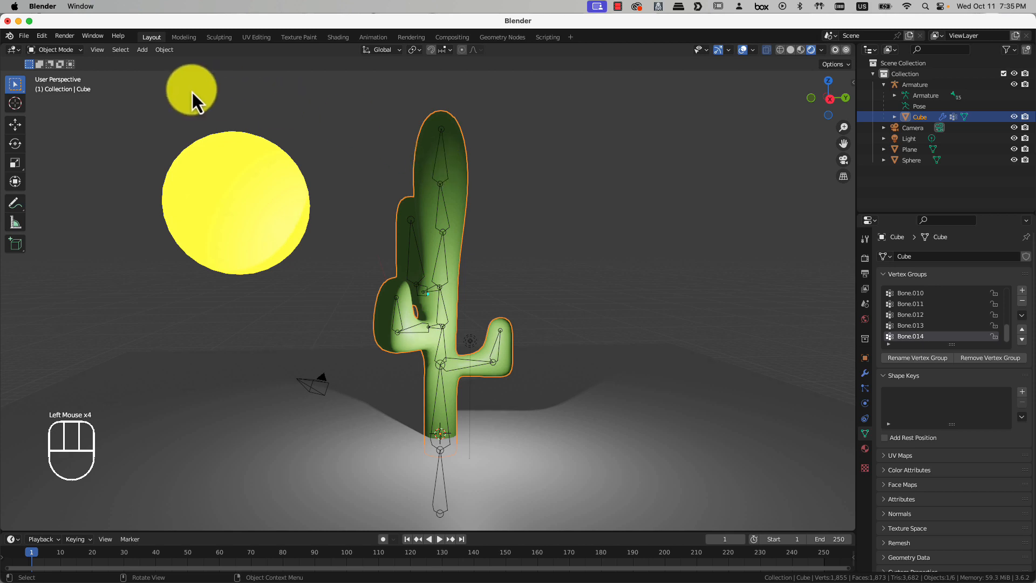
click(438, 467)
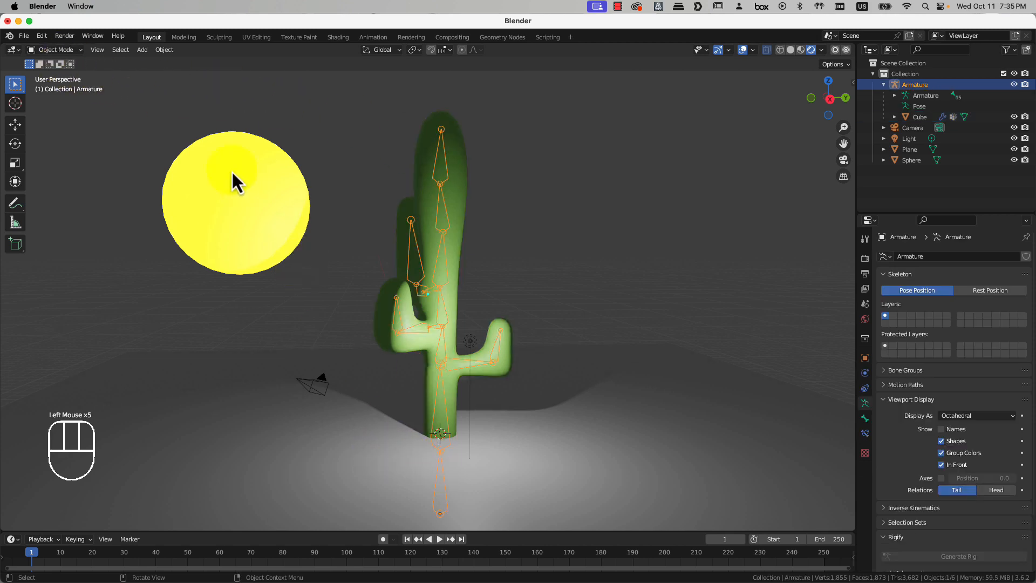
click(52, 50)
click(54, 82)
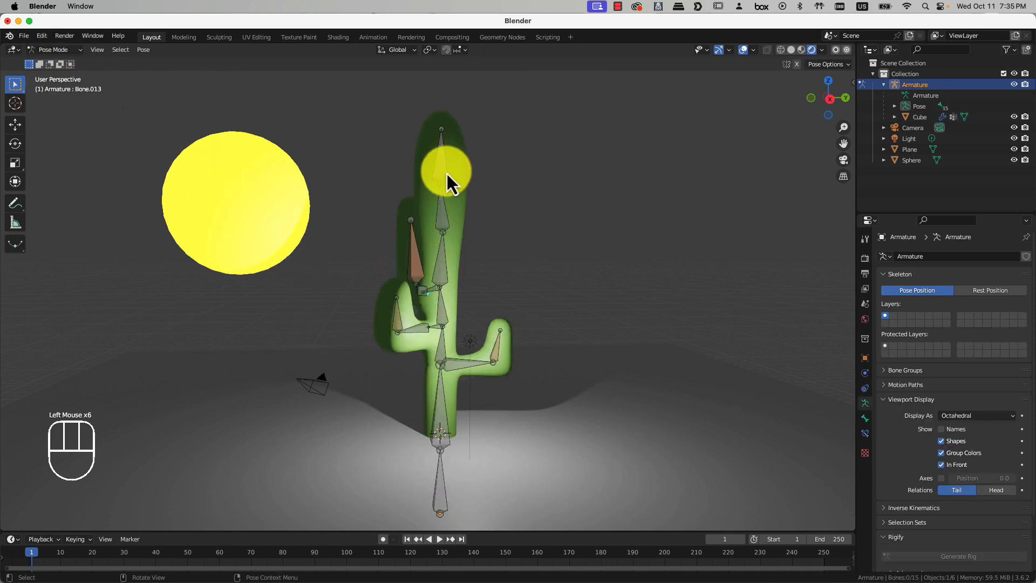
middle_drag(473, 273, 448, 277)
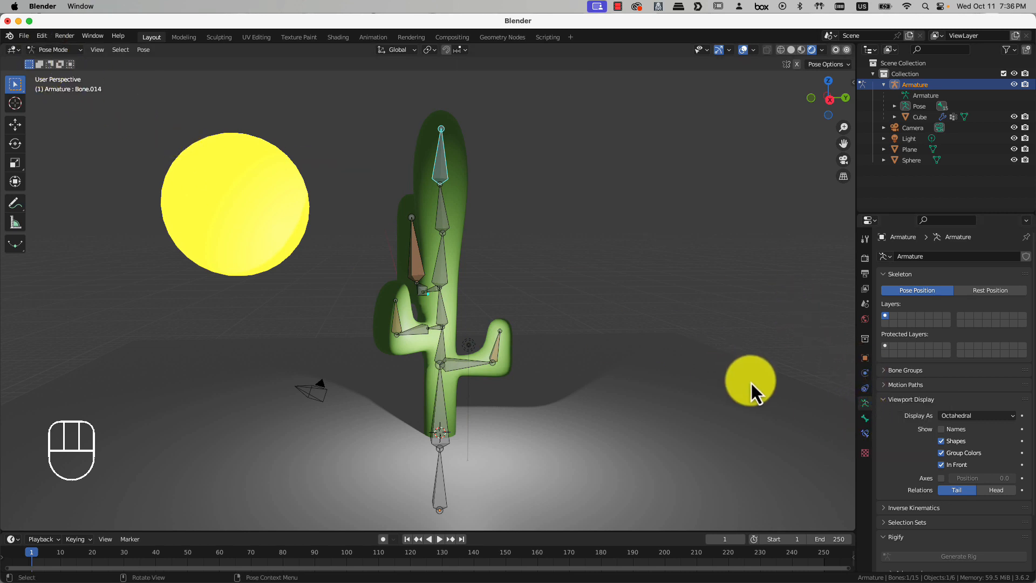
Add a Damped Track constraint to the topmost trunk bone with the sphere as its target
click(864, 434)
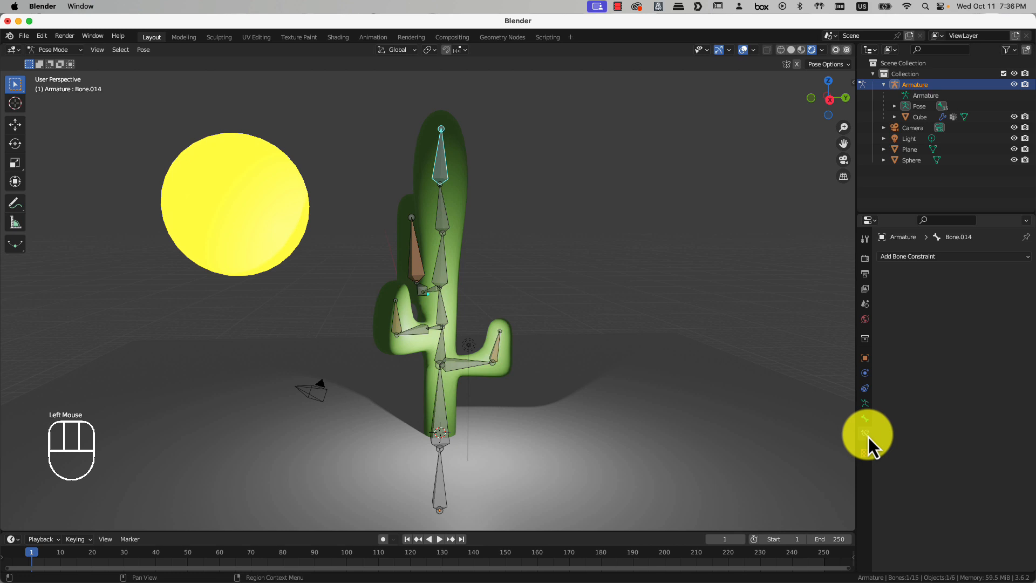
click(925, 259)
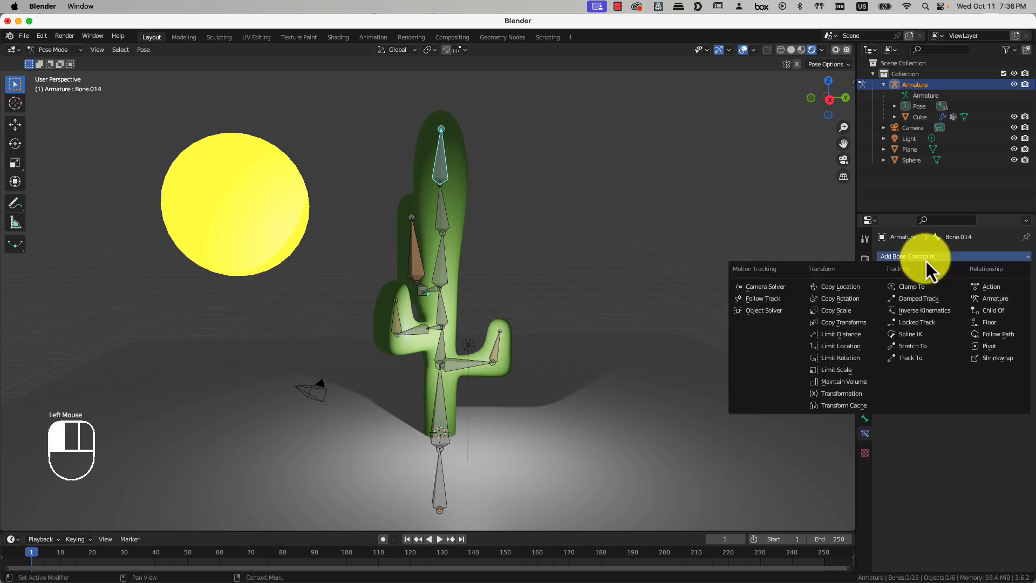
click(928, 300)
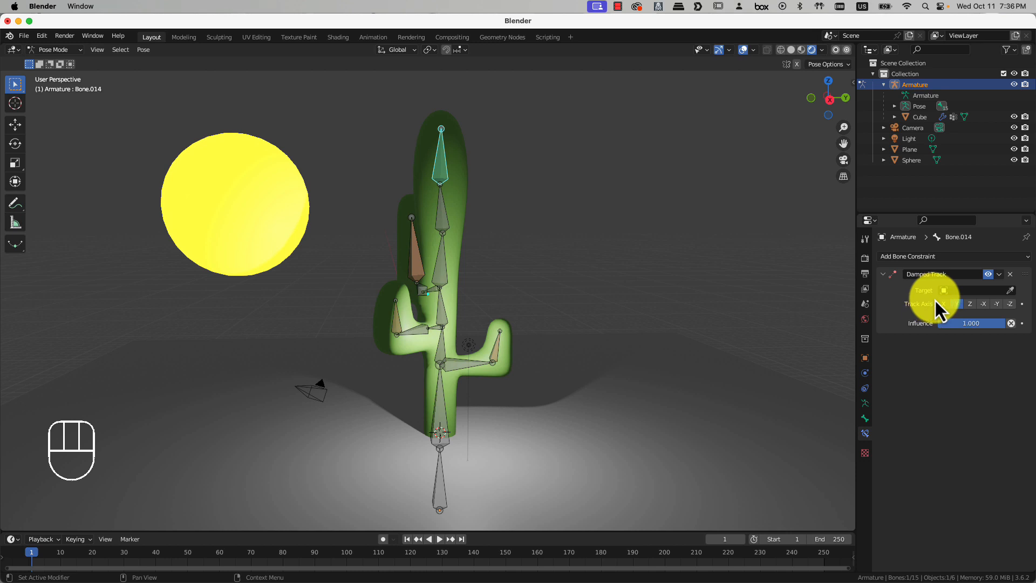
click(1010, 291)
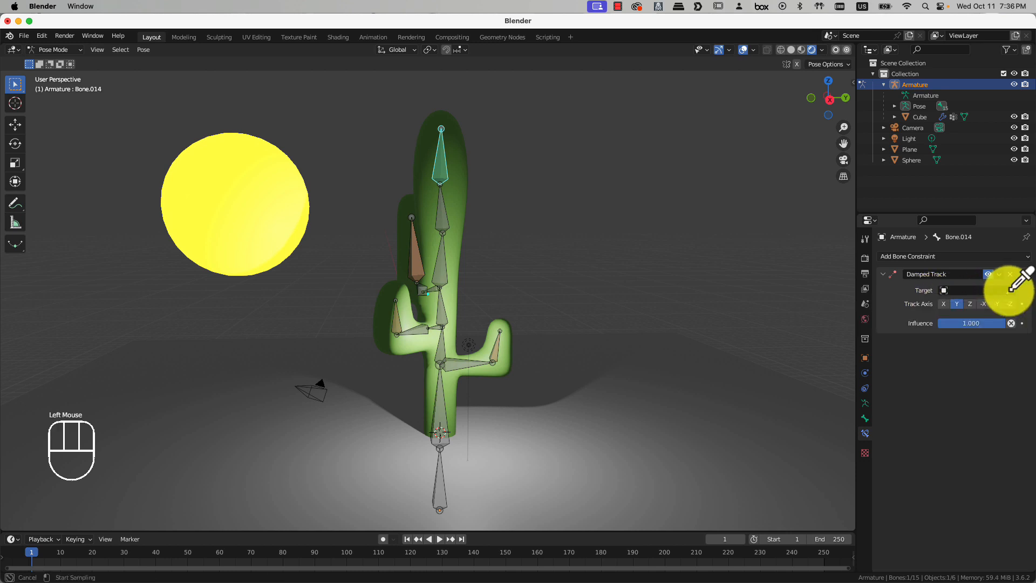
click(270, 198)
Switch to Object Mode and move the sphere to the opposite side of the cactus and back to test the tracking
mouse_move(480, 258)
middle_down()
mouse_move(555, 275)
mouse_move(477, 264)
middle_up()
drag(477, 265, 333, 287)
scroll(333, 287, down, 2)
key(g)
click(325, 244)
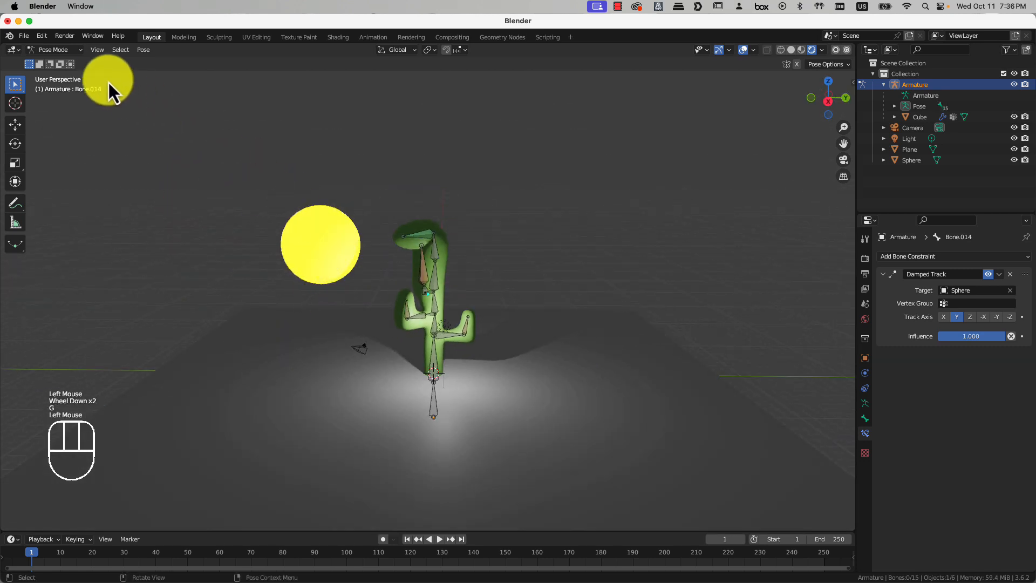
click(64, 49)
click(66, 61)
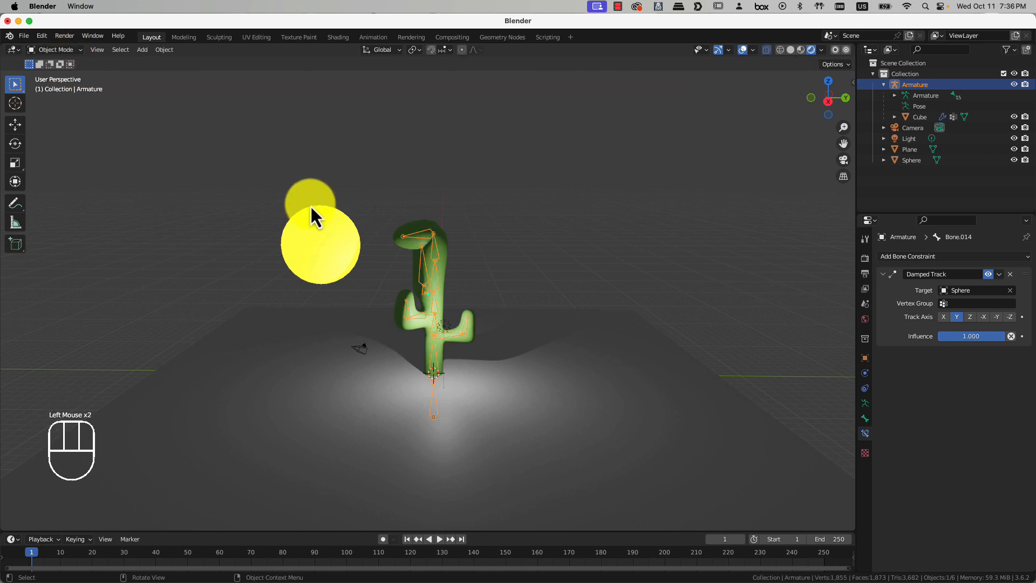
click(315, 239)
scroll(313, 248, up, 2)
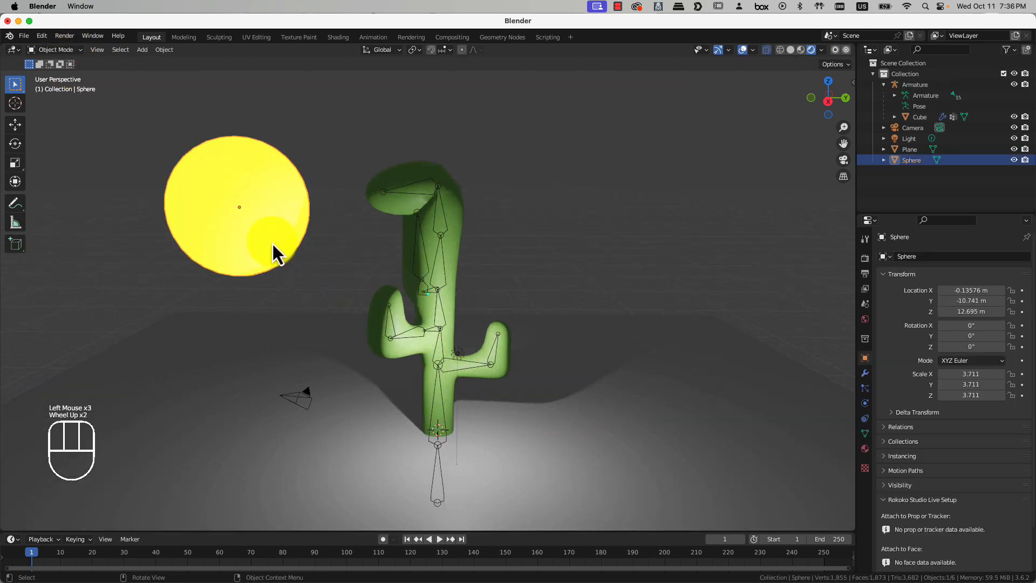
key(g)
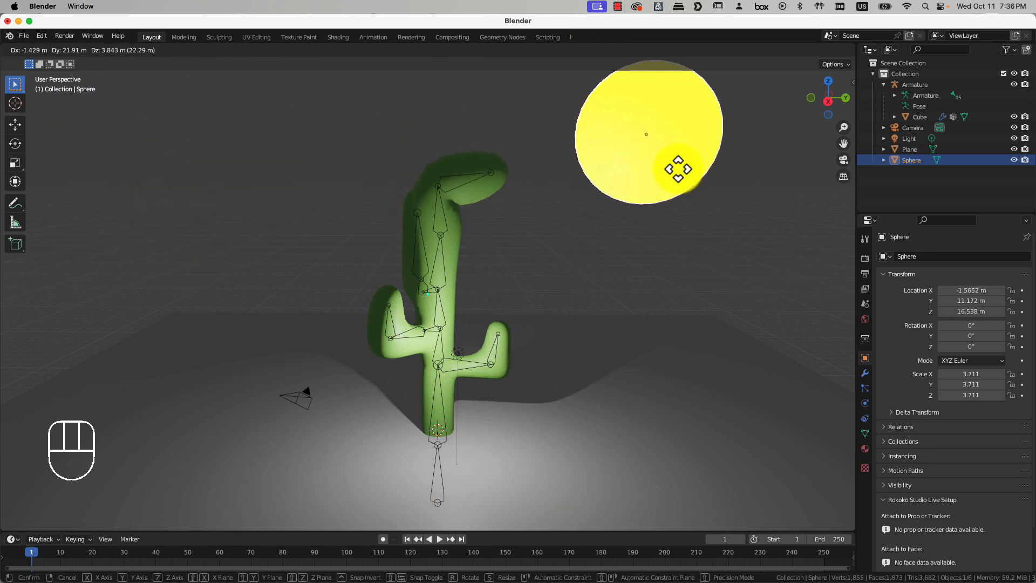
click(286, 258)
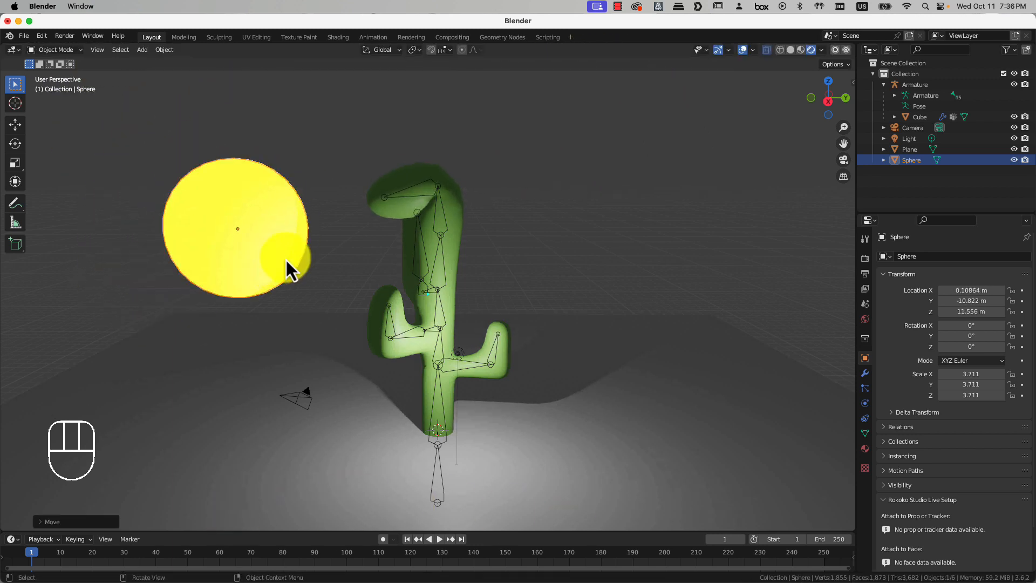
Select the armature, return it to Pose Mode and pick the topmost trunk bone
click(387, 200)
click(71, 54)
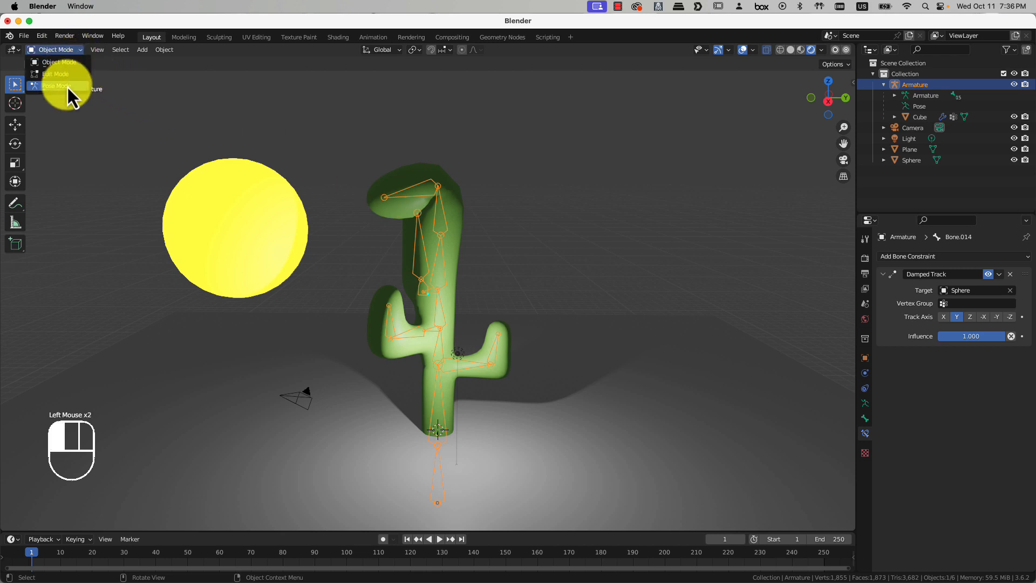
click(67, 87)
click(430, 191)
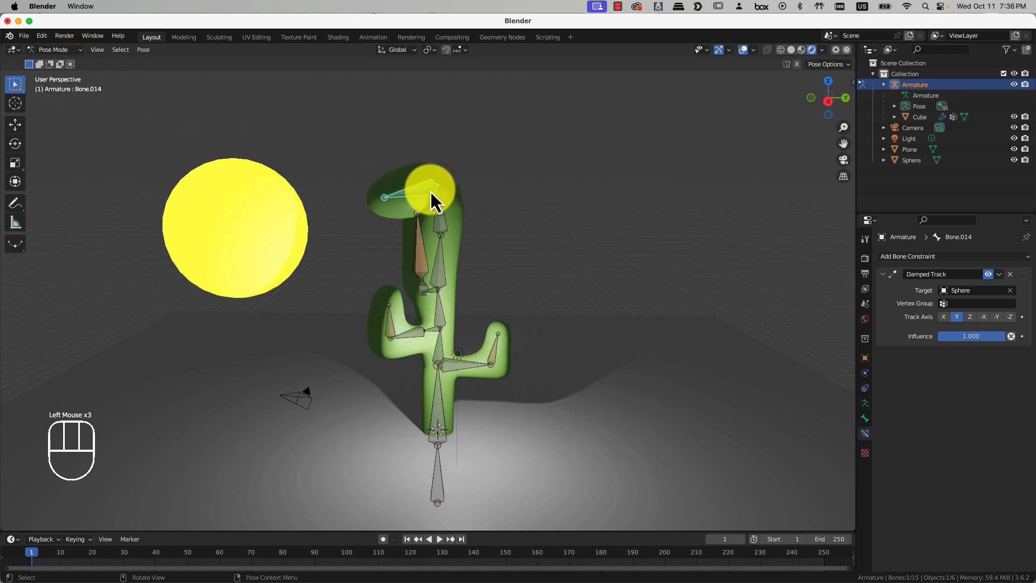
Set the Damped Track constraint's track axis to Z and its influence to 0.827
click(969, 317)
click(197, 229)
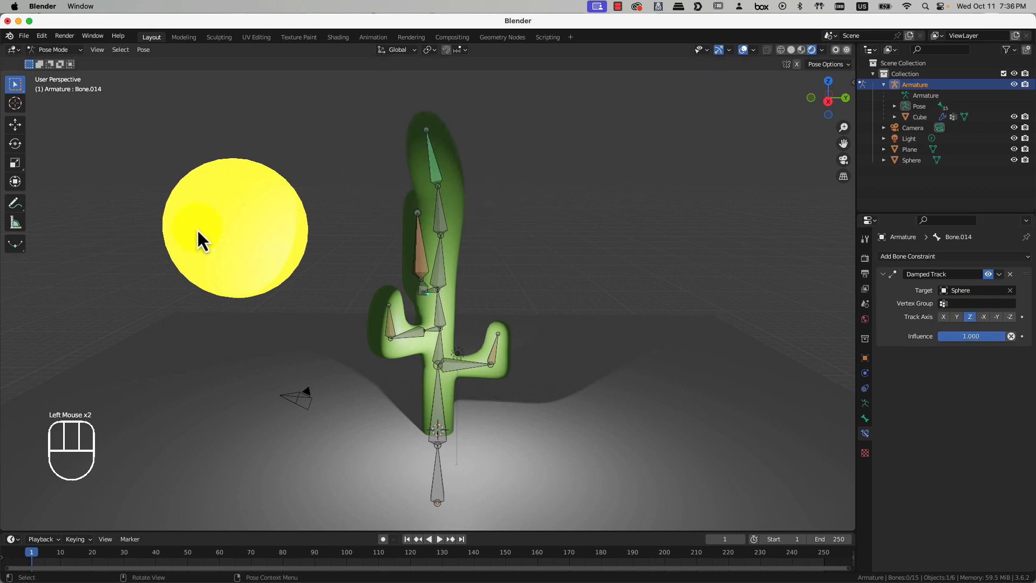
click(1010, 318)
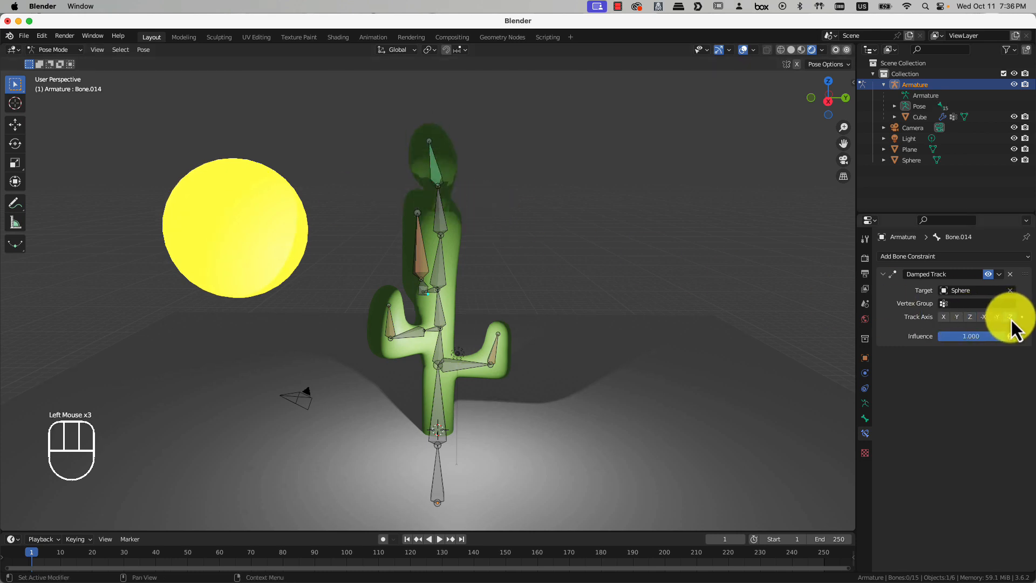
click(972, 318)
scroll(552, 274, down, 2)
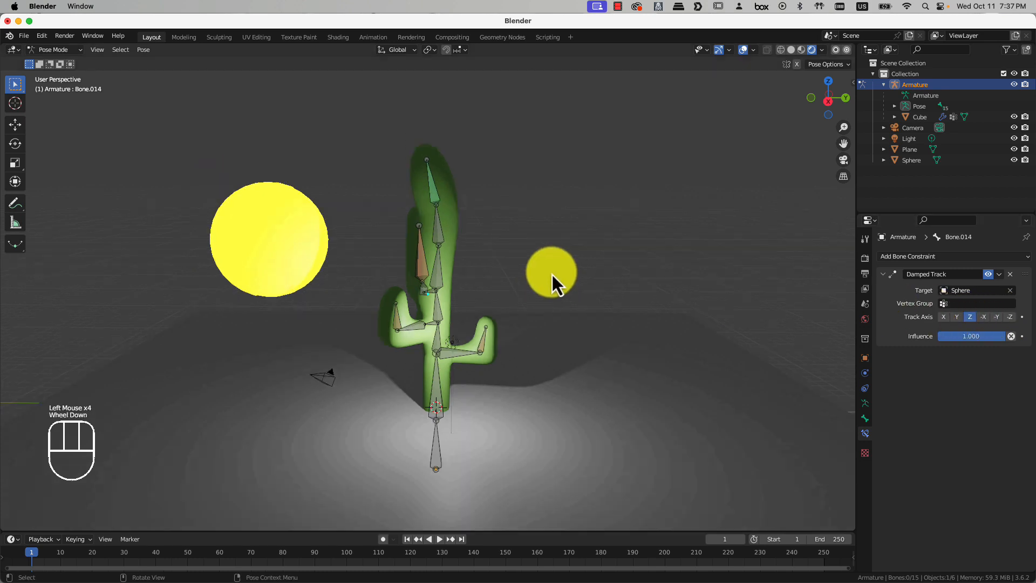
drag(985, 340, 969, 342)
Switch to Object Mode and move the sphere past the cactus and back, placing it at about X -0.35, Y -14.4, Z 11.4 m
click(58, 54)
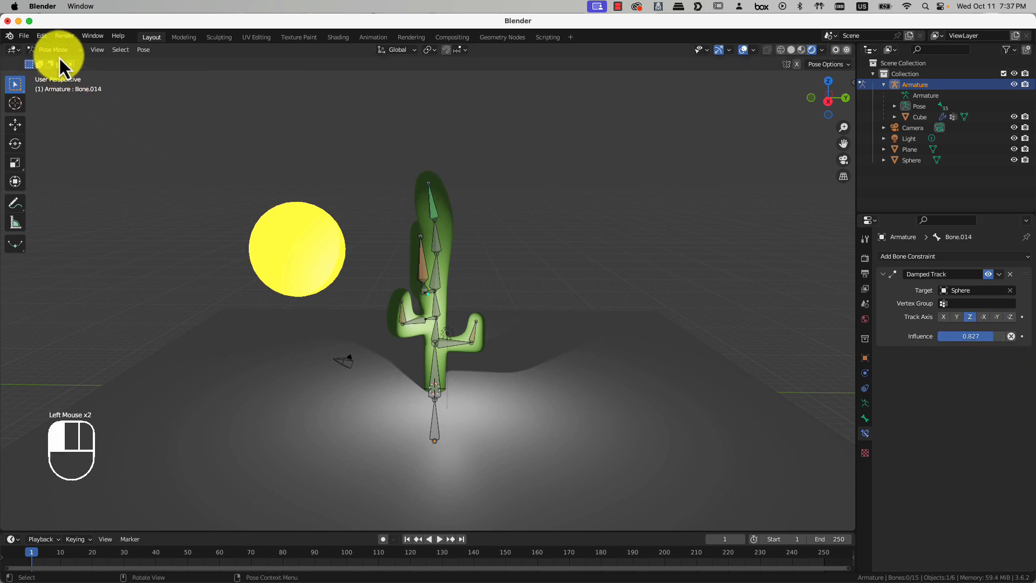
click(61, 61)
click(291, 251)
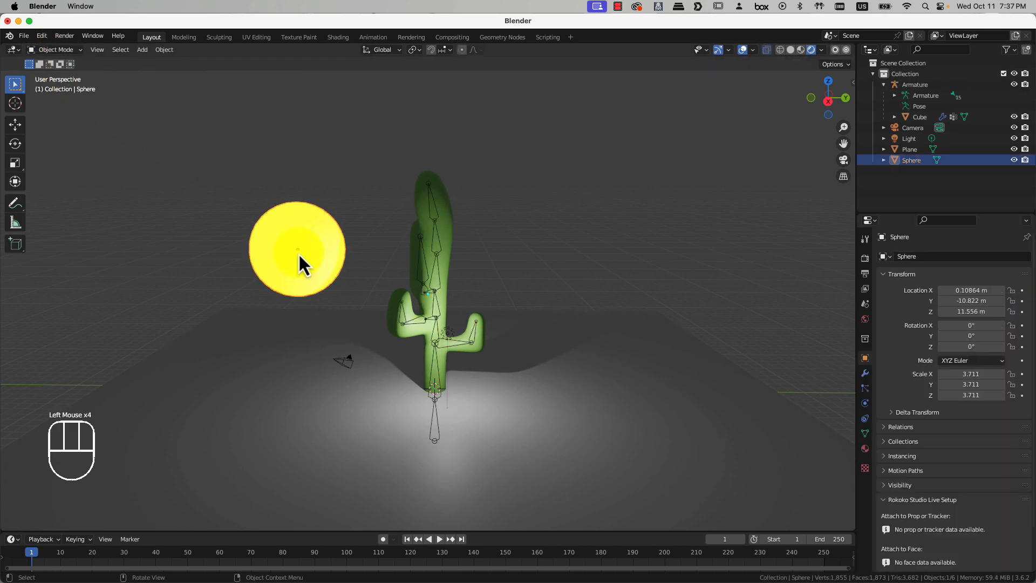
key(g)
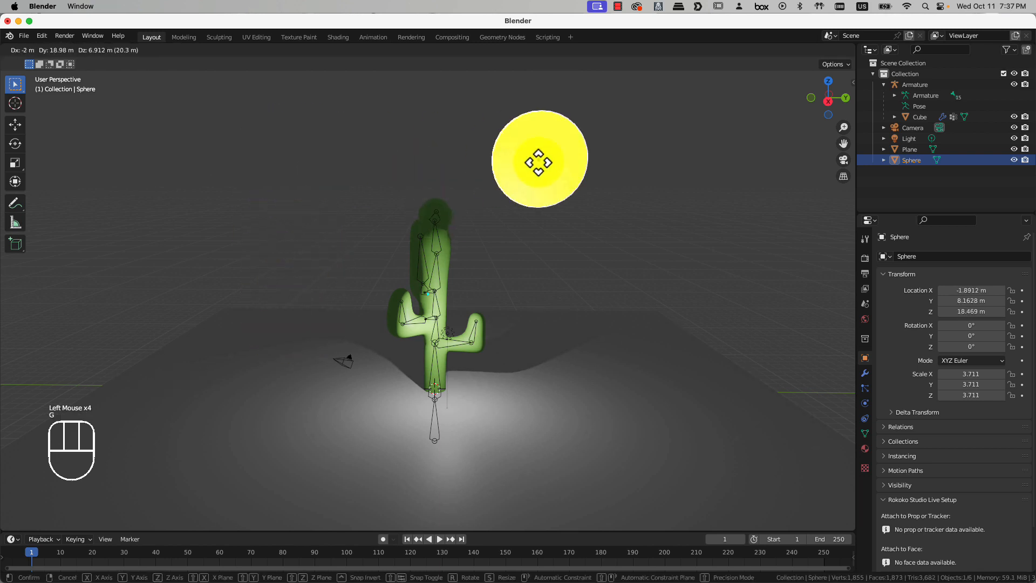
click(193, 257)
middle_drag(213, 282, 262, 365)
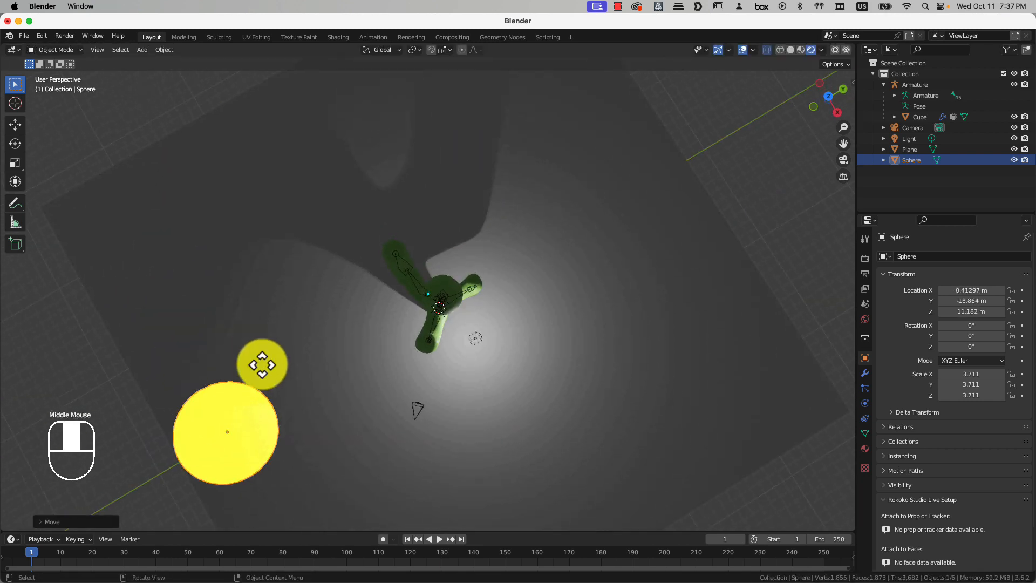
key(g)
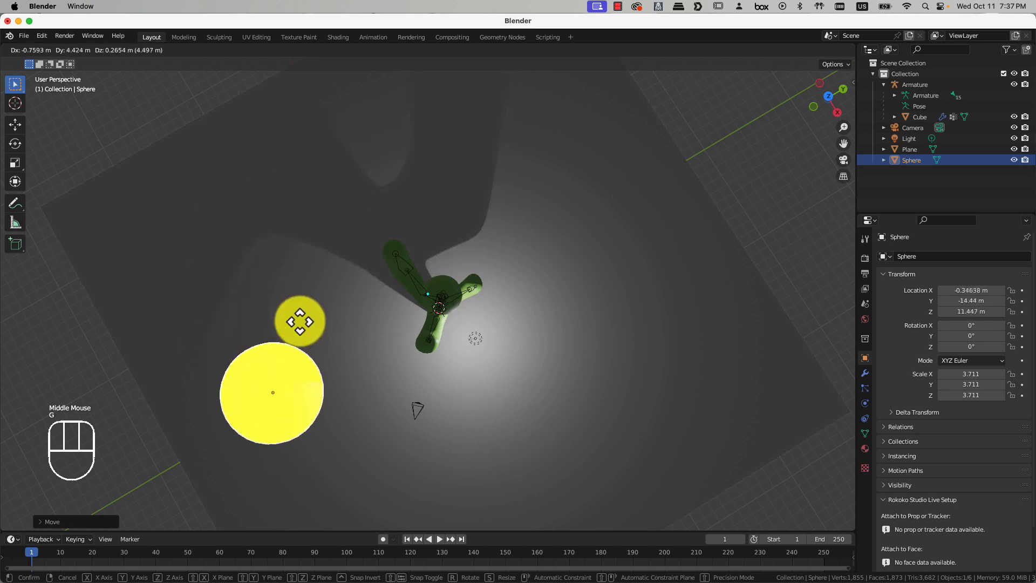
click(300, 321)
Move the sphere lower and back up beside the cactus, leaving it at about X 0.27, Y -12.7, Z 11.7 m
scroll(319, 343, up, 2)
middle_drag(319, 344, 311, 261)
key(g)
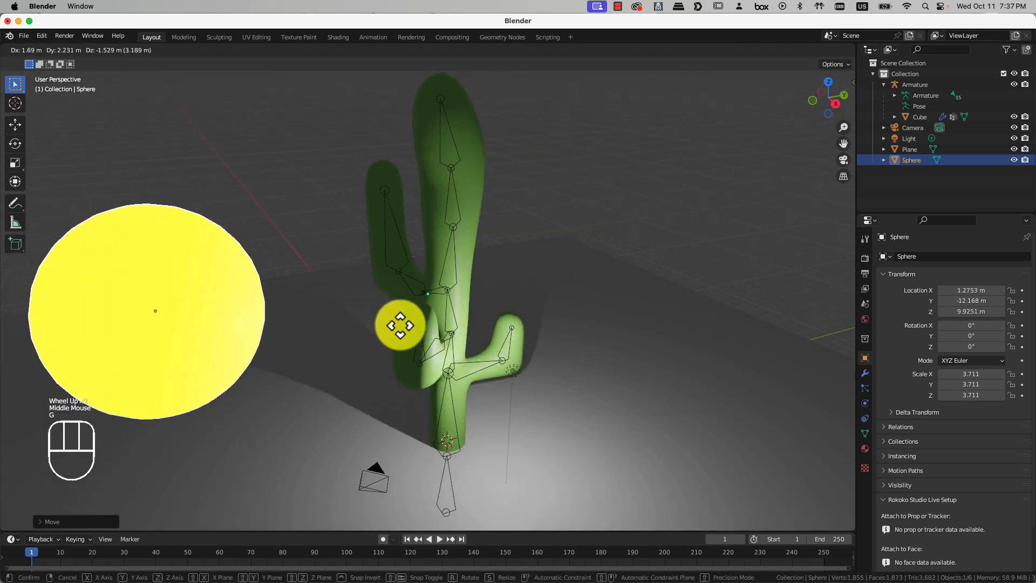
click(382, 382)
scroll(383, 363, down, 1)
key(g)
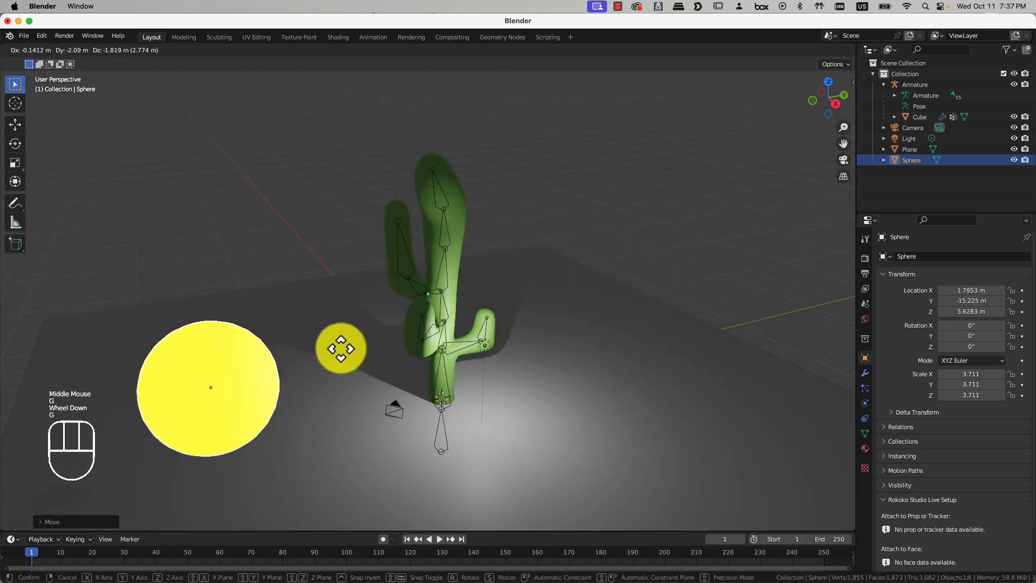
click(372, 270)
scroll(421, 291, down, 2)
middle_drag(462, 291, 438, 281)
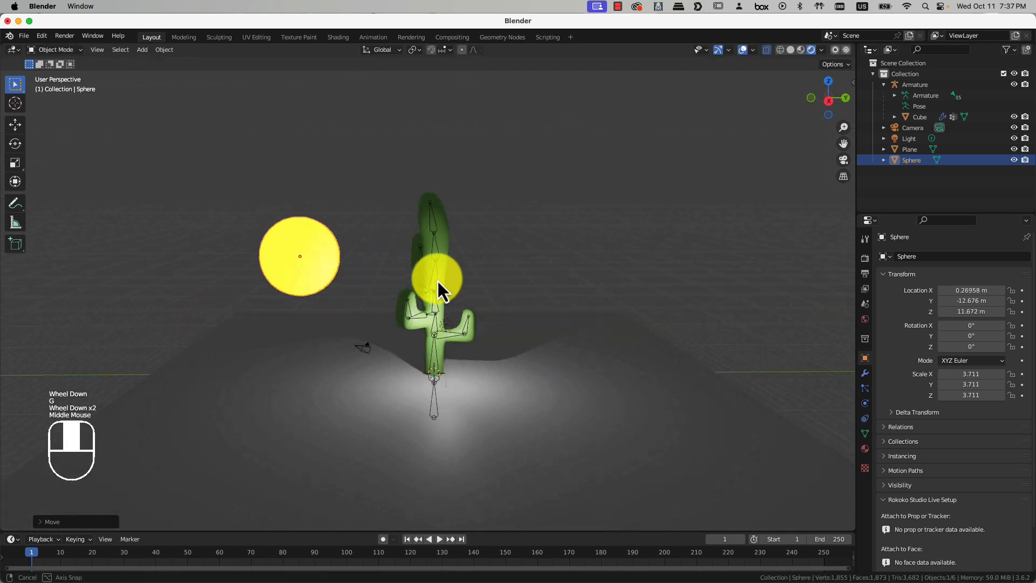
scroll(438, 286, up, 1)
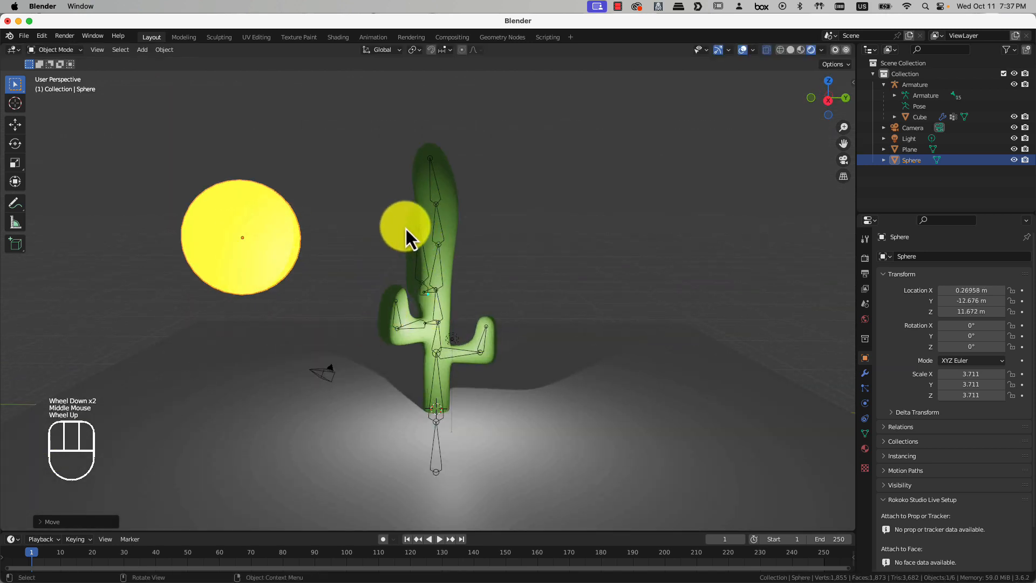
Move the sphere closer to the cactus and lower, to about X 0.68, Y -11.5, Z 9.8 m
middle_drag(398, 250, 323, 241)
click(251, 232)
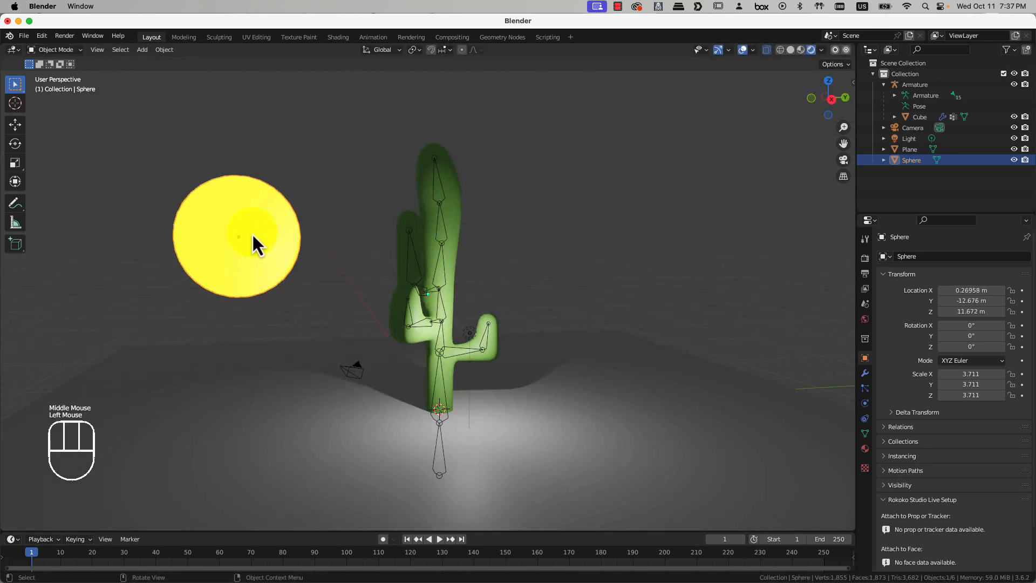
key(g)
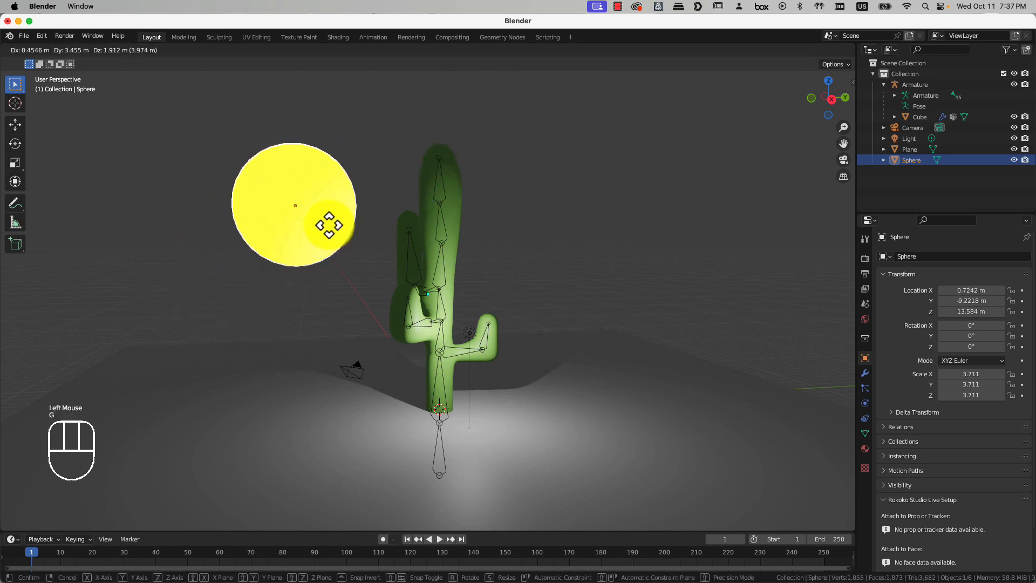
click(285, 262)
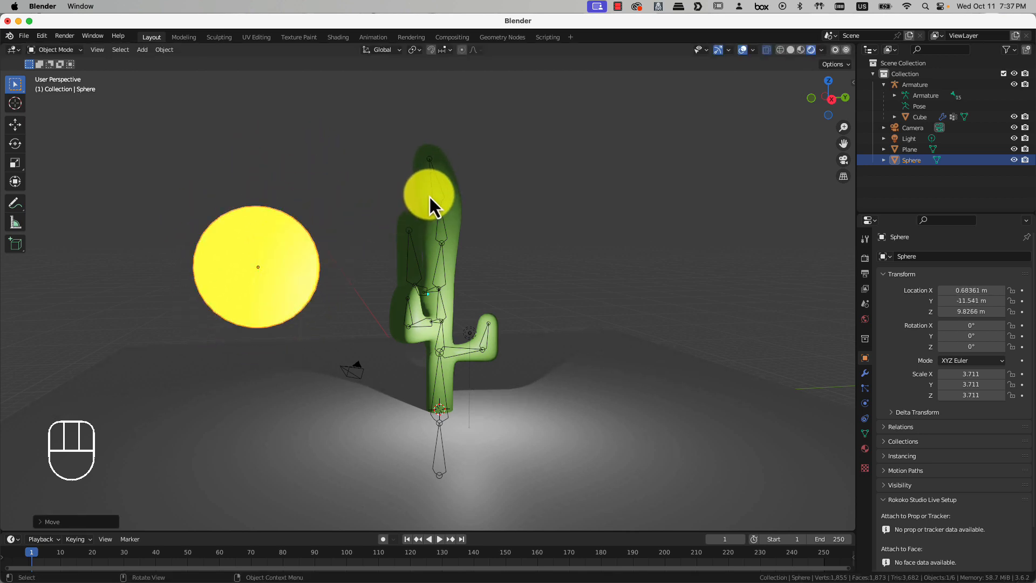
Raise the sphere and lower it again farther from the cactus, leaving it at about X 0.03, Y -14.9, Z 9.9 m
click(410, 234)
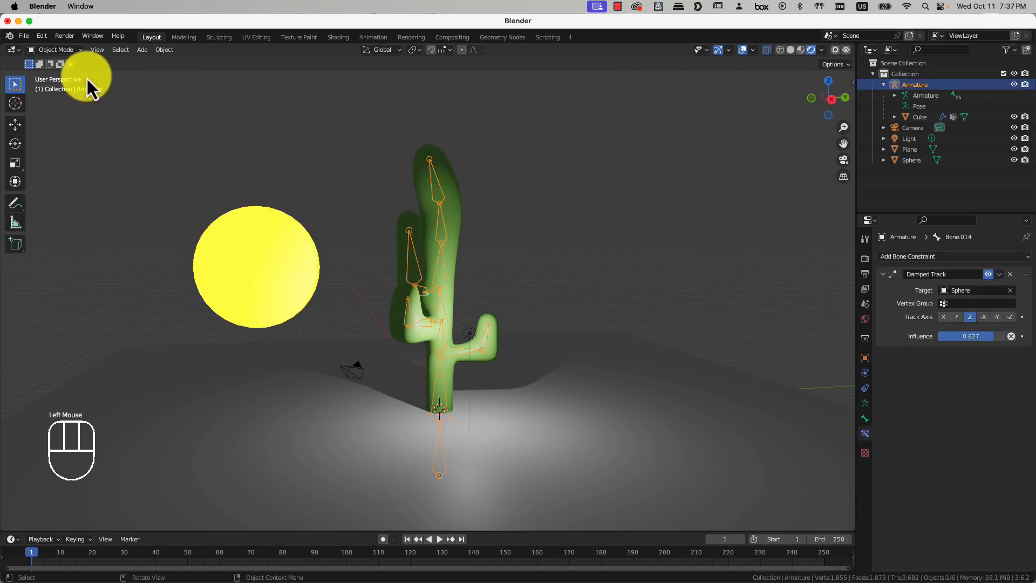
click(277, 248)
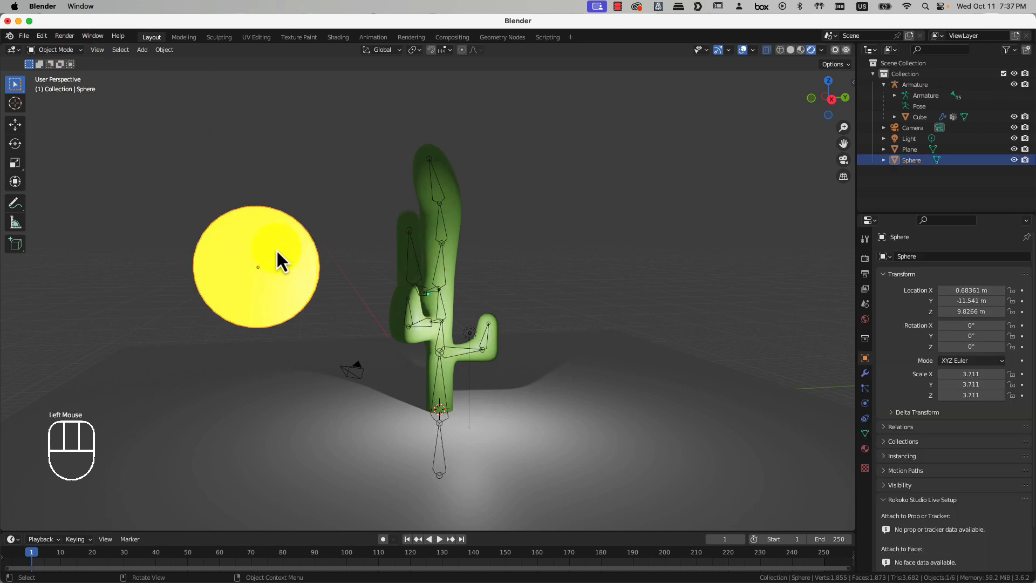
key(g)
click(256, 201)
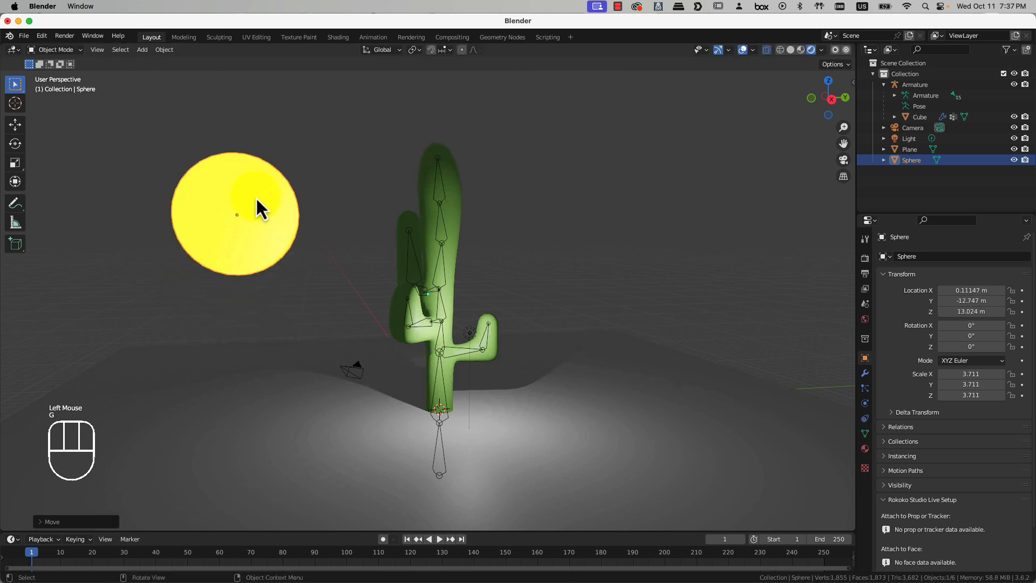
scroll(271, 211, down, 2)
key(g)
click(301, 273)
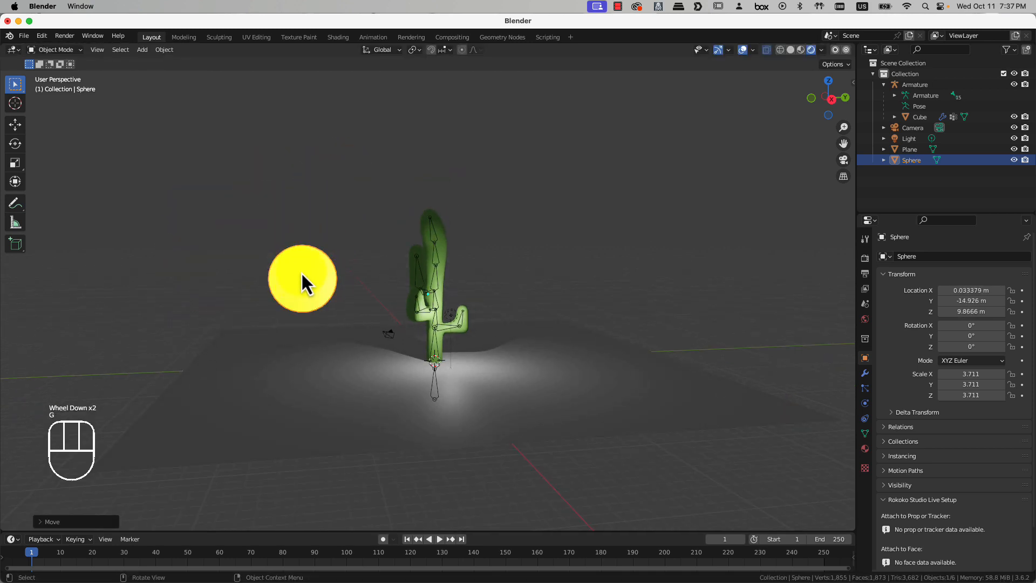
click(243, 264)
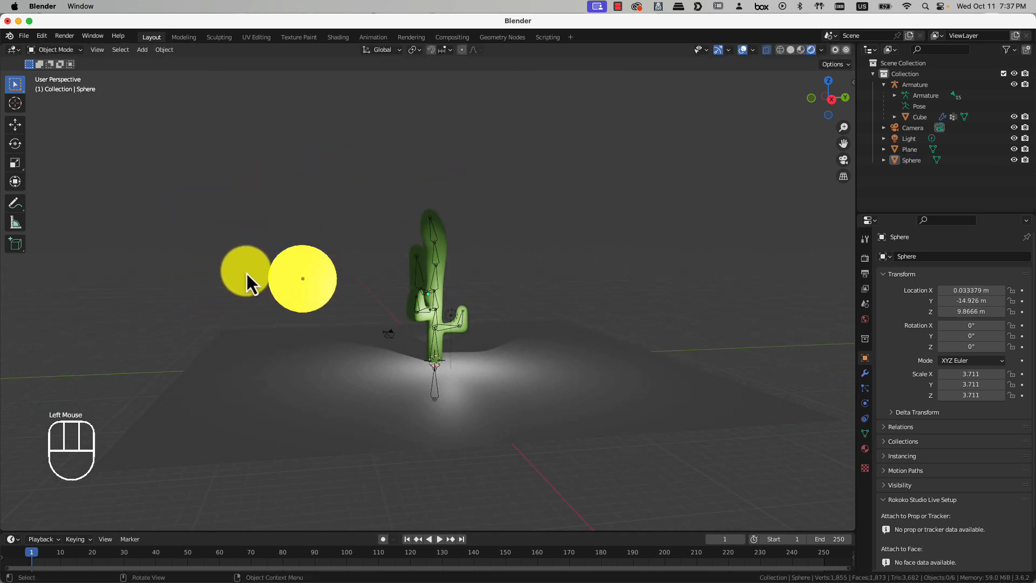
key(shift+a)
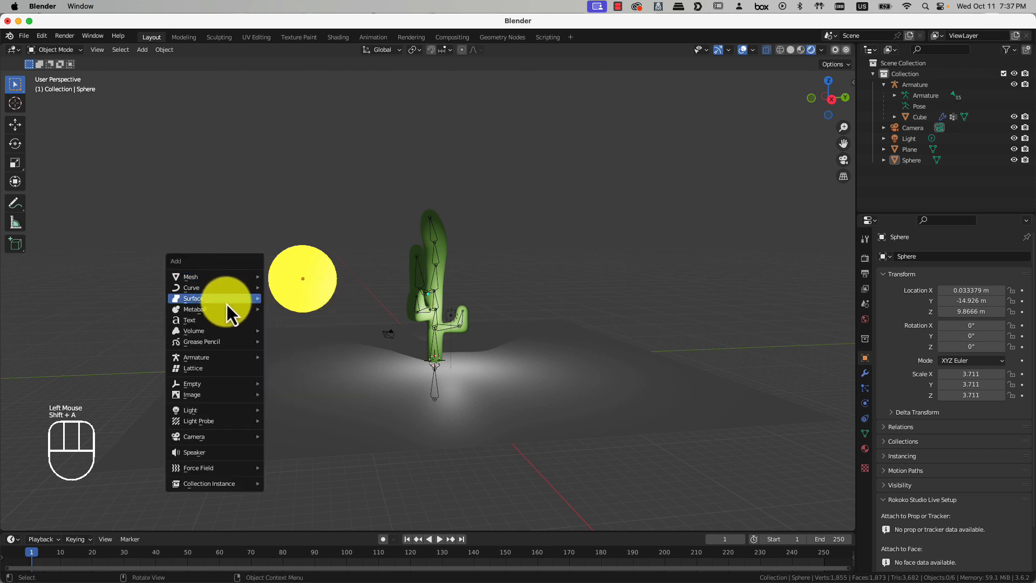
mouse_move(208, 355)
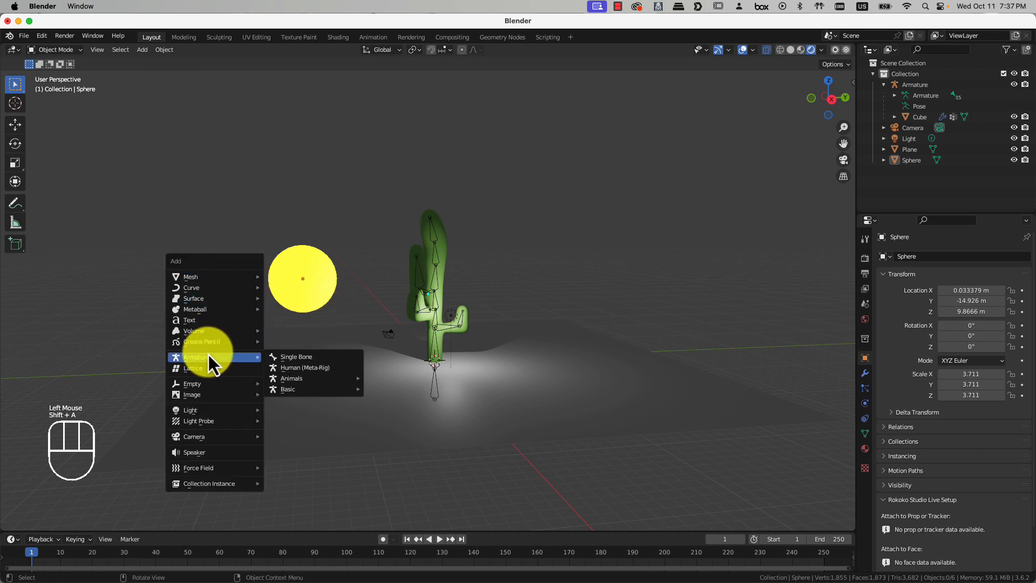
click(864, 419)
click(189, 209)
Add a point light and move it onto the yellow sphere, near the sphere's centre
key(shift+a)
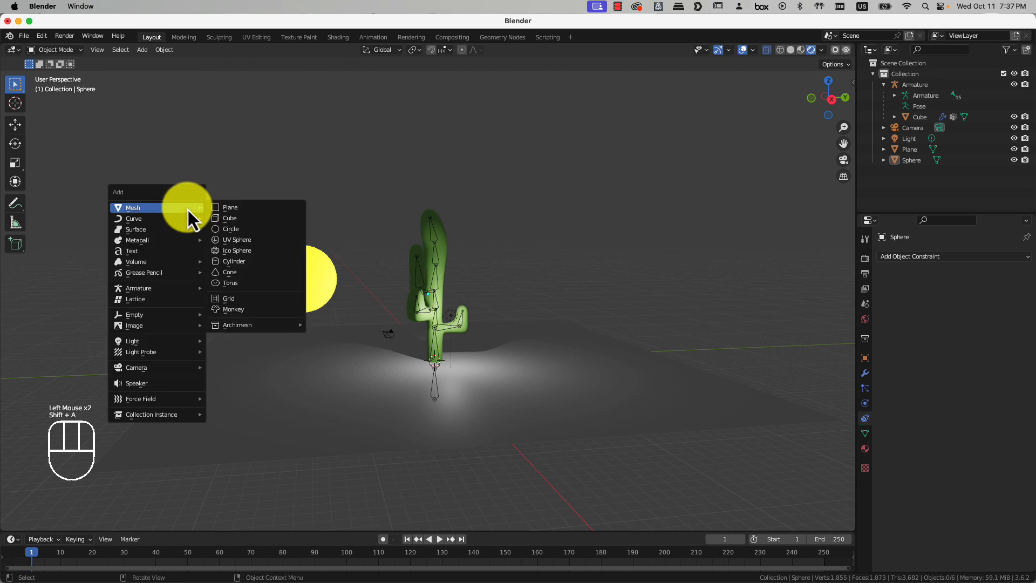
mouse_move(188, 209)
mouse_move(160, 340)
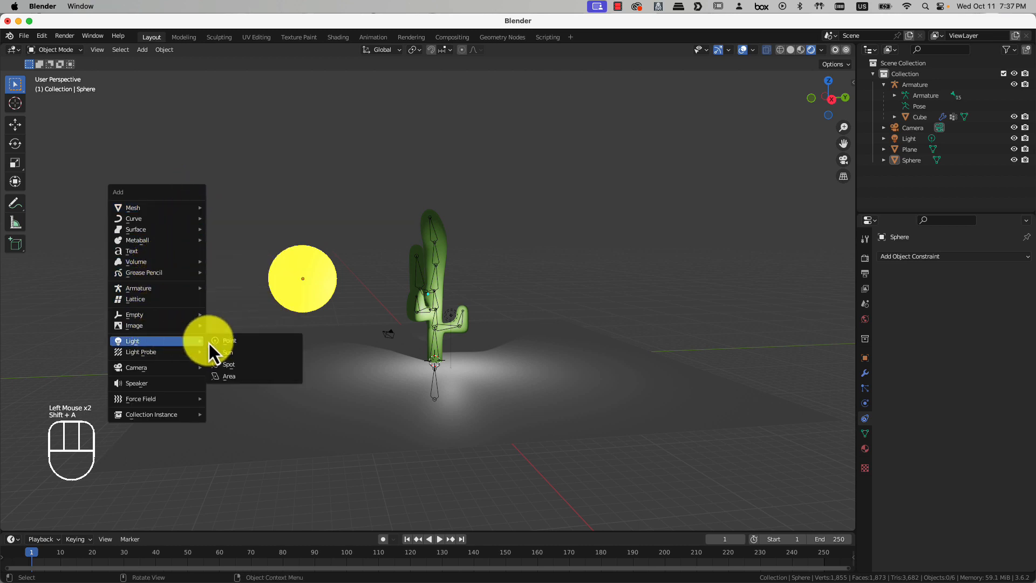
click(232, 344)
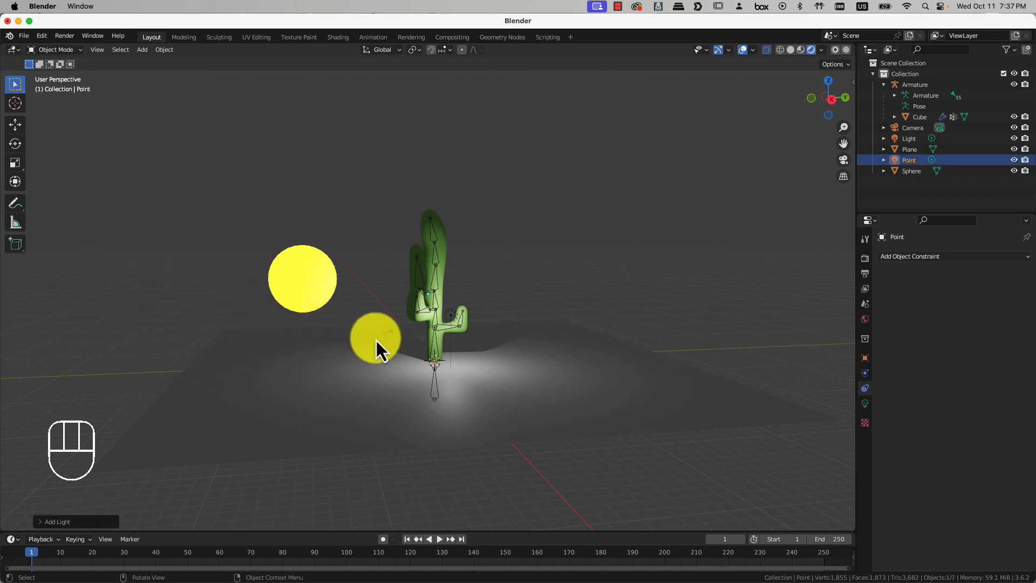
key(g)
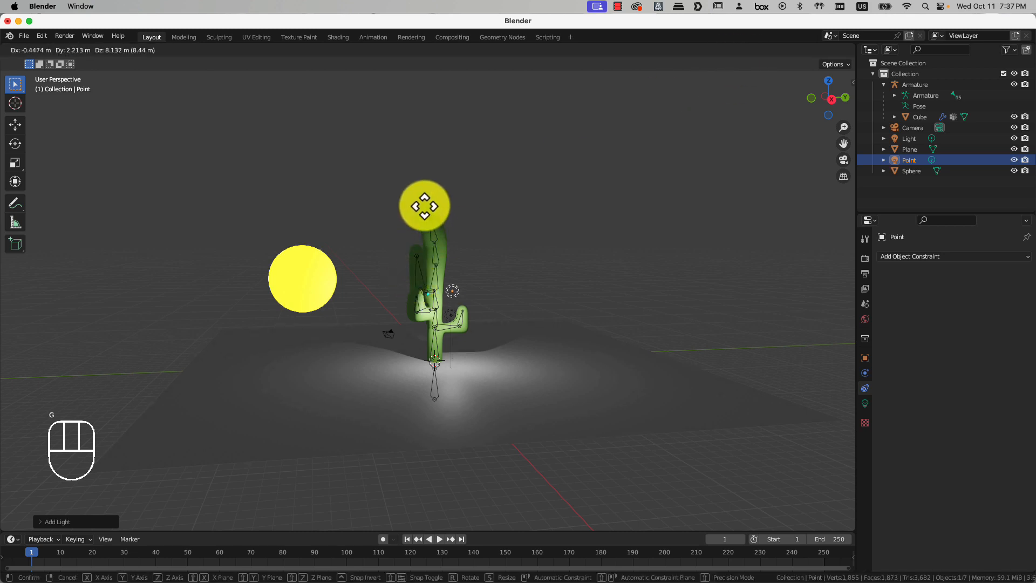
click(294, 206)
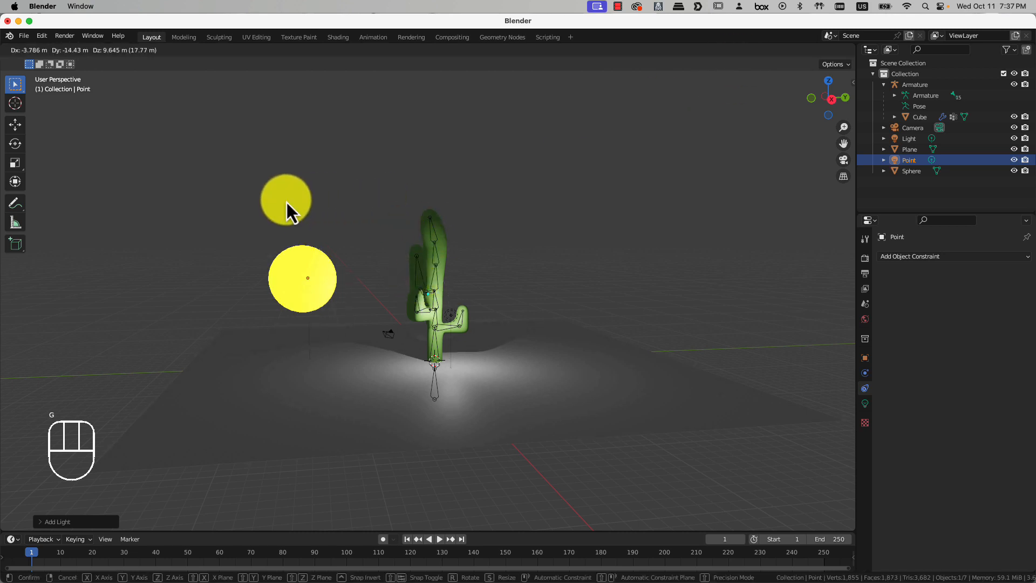
Set the point light's power to 1000 W
click(865, 403)
double_click(965, 328)
text(1)
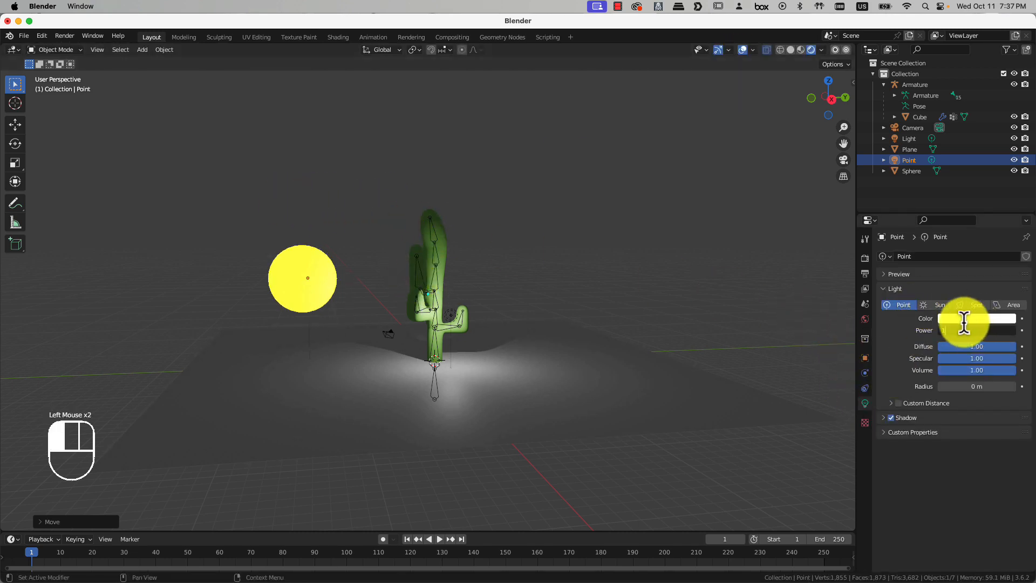
text(0000)
key(Return)
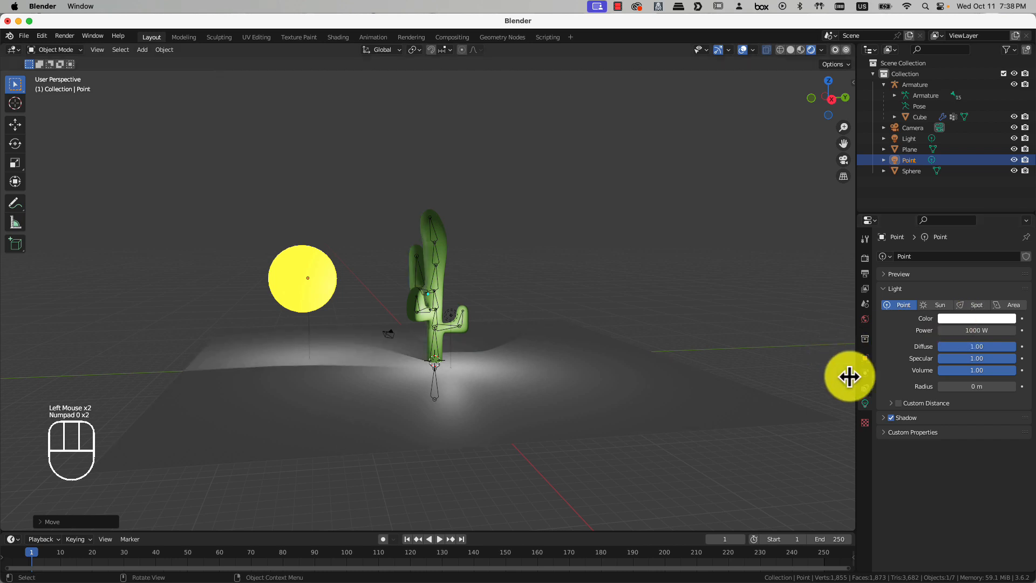
Set the point light's power to 5000 W and its color to a light yellow
click(982, 330)
text(5000)
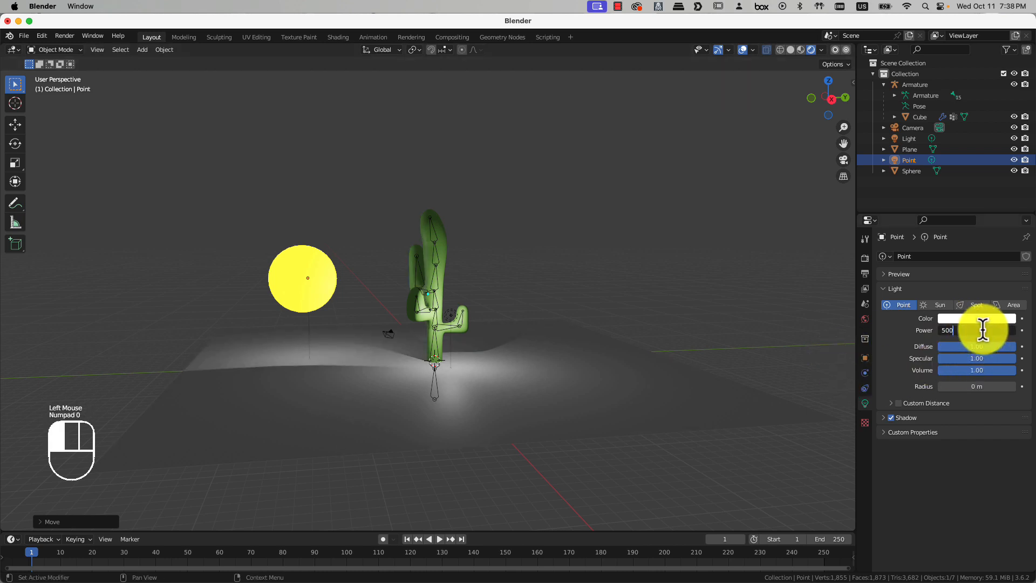
key(Return)
click(971, 319)
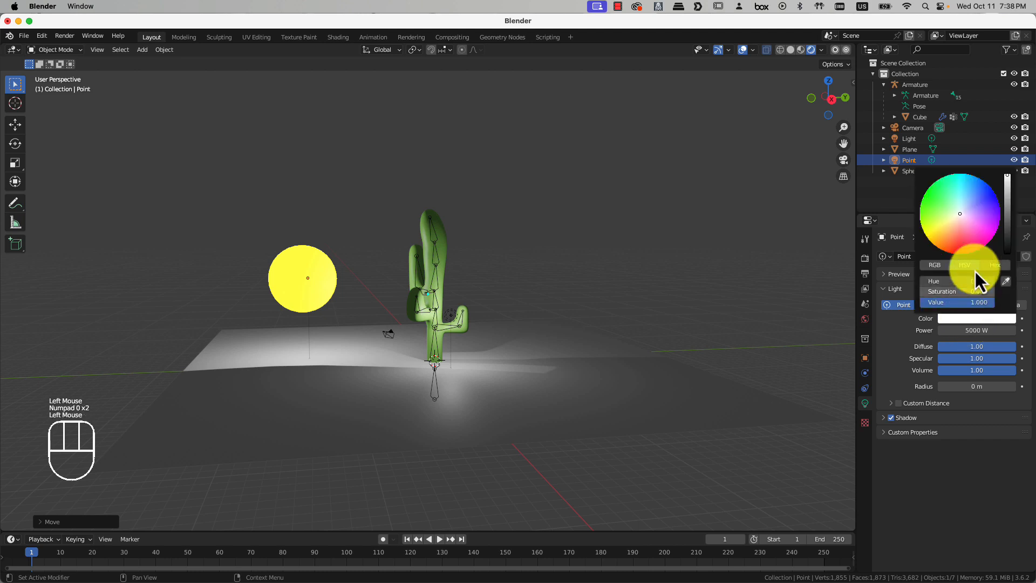
drag(955, 226, 940, 226)
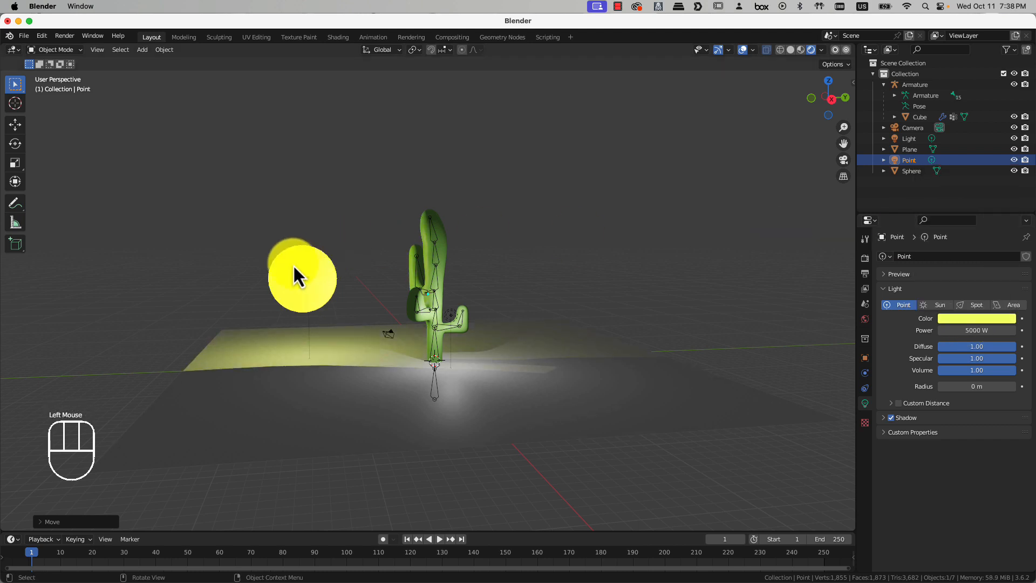
Reposition the point light around the sphere, leaving it just above the top of the sphere
key(g)
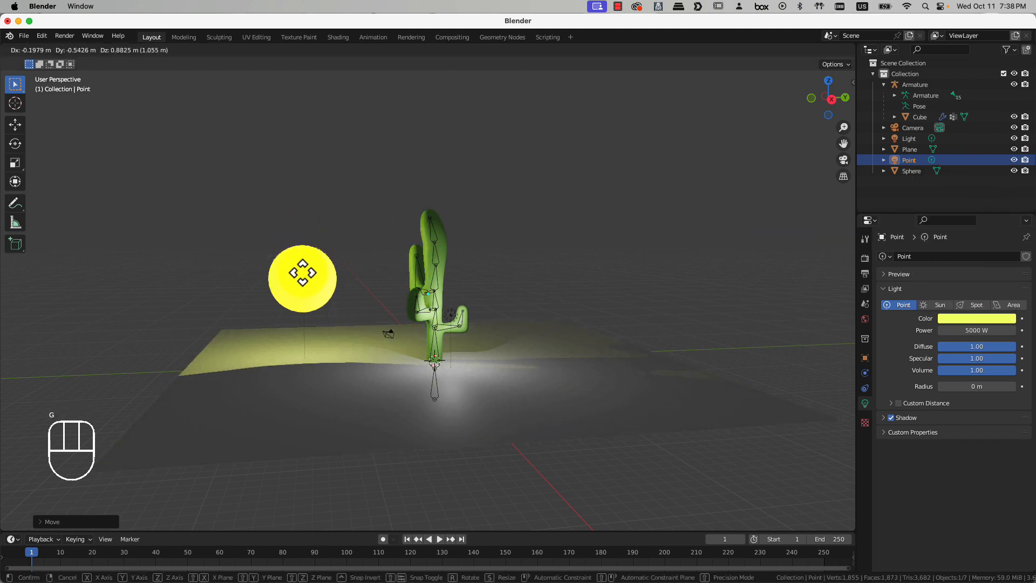
click(301, 276)
mouse_move(301, 276)
middle_down()
mouse_move(392, 267)
mouse_move(300, 270)
mouse_move(313, 273)
middle_up()
key(g)
click(442, 271)
key(g)
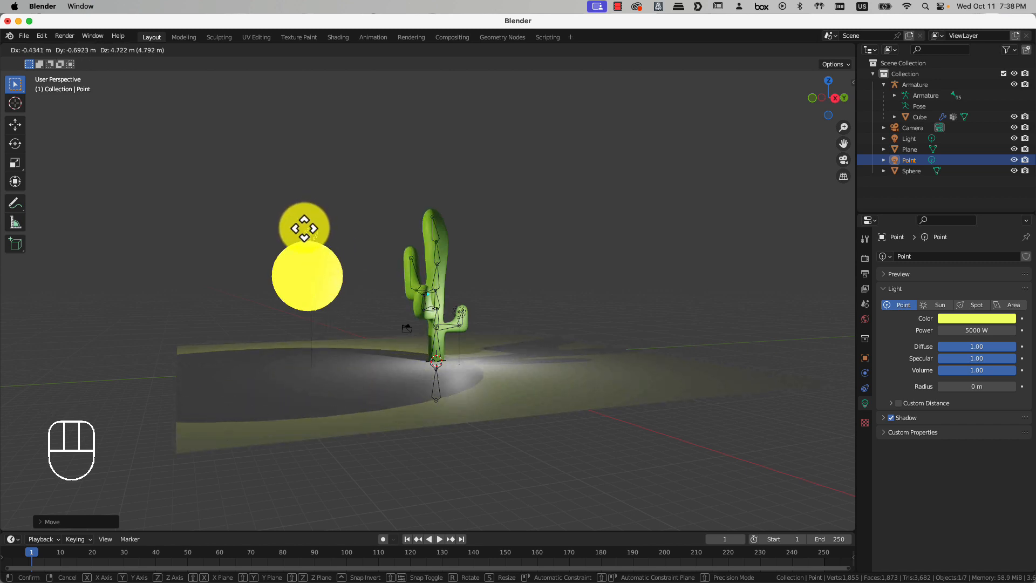
click(304, 229)
key(g)
click(305, 231)
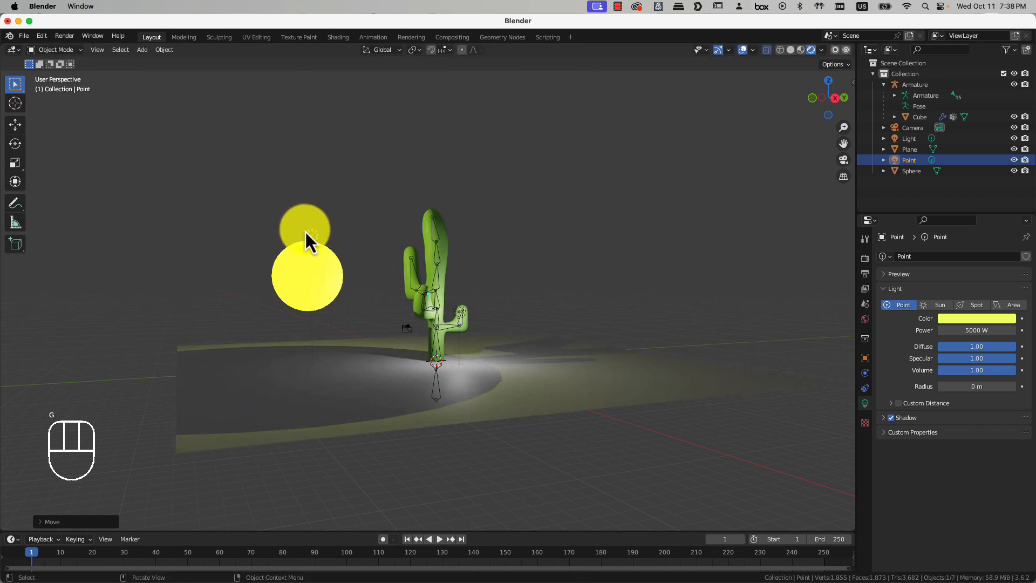
Select the point light and the sphere, and parent the light to the sphere with the Object option
scroll(315, 261, up, 2)
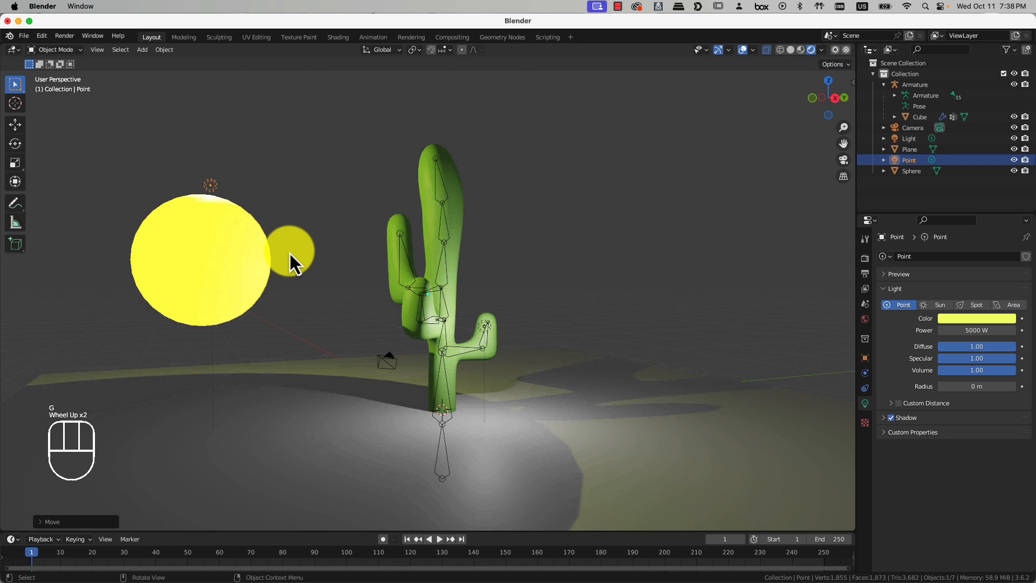
shift+click(209, 185)
shift+click(252, 246)
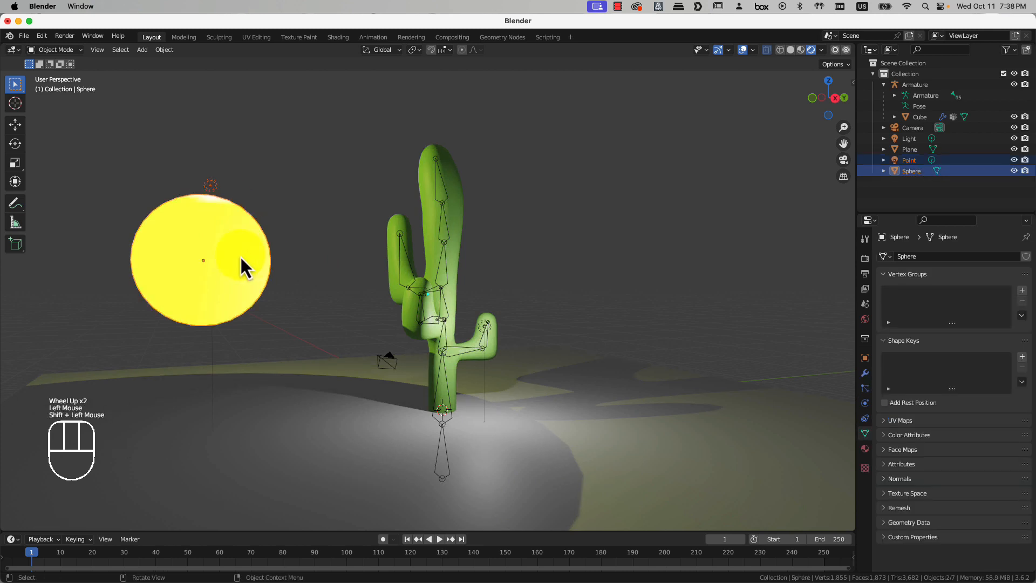
key(super+p)
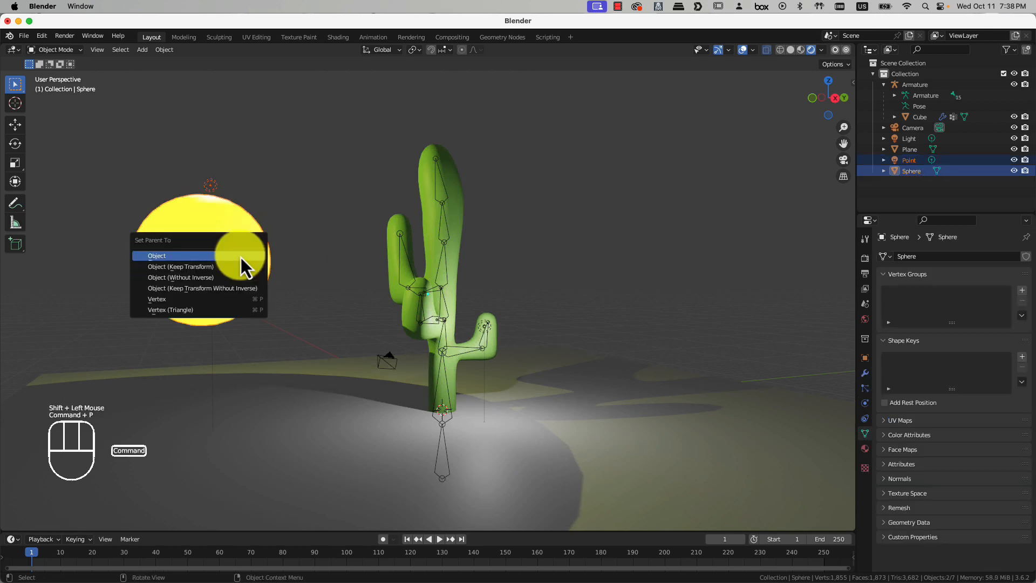
click(240, 258)
Move the sphere with its light around the cactus, leaving it beside the upper part of the trunk
scroll(300, 276, down, 2)
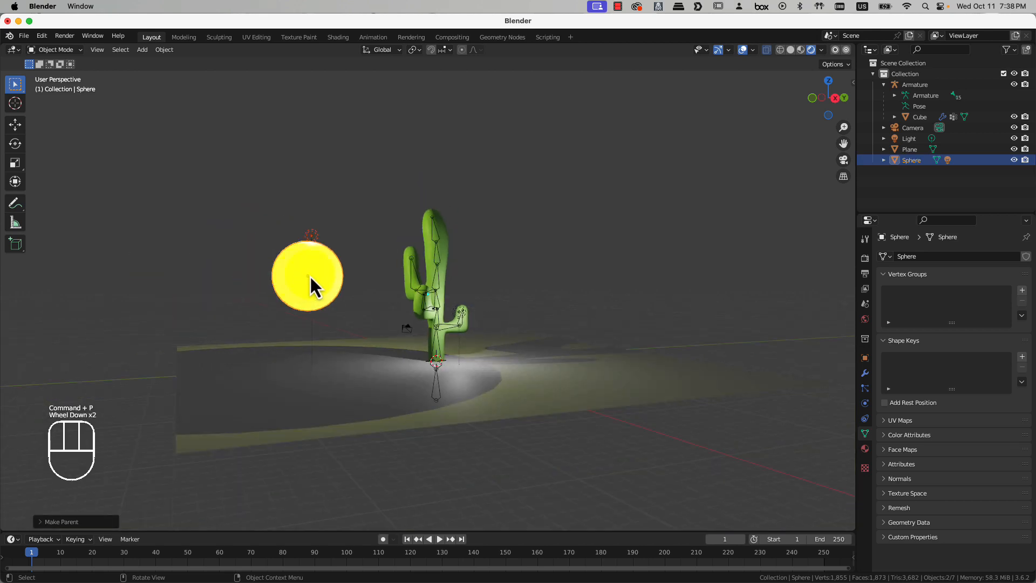
click(312, 274)
key(g)
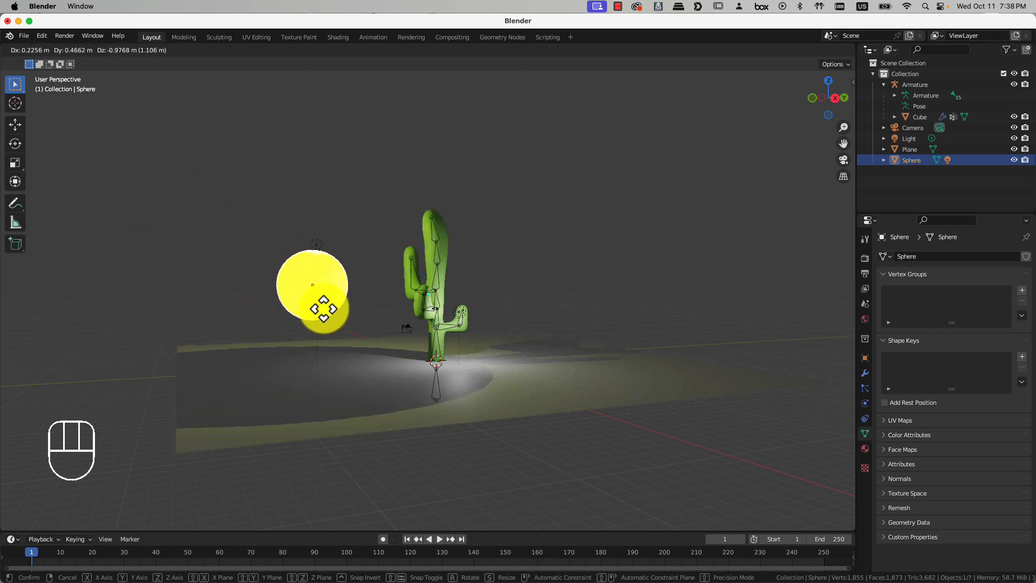
click(228, 254)
middle_drag(228, 255, 303, 310)
key(g)
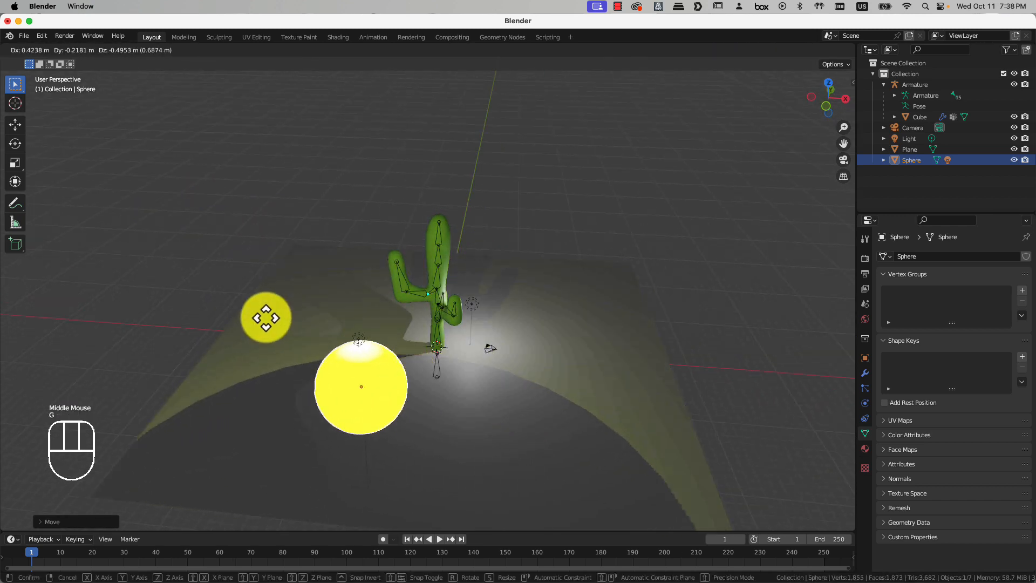
middle_drag(220, 302, 275, 347)
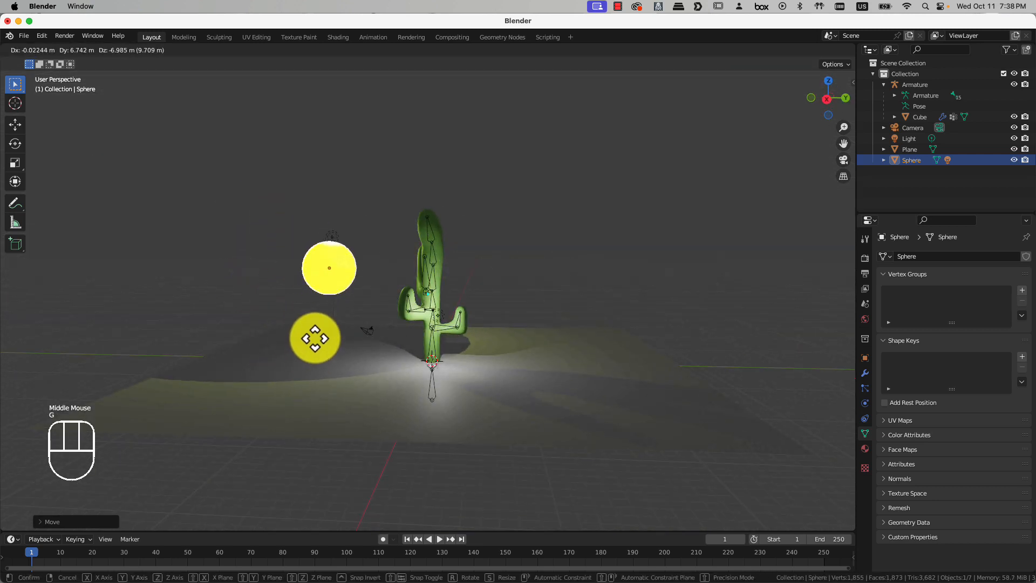
click(327, 345)
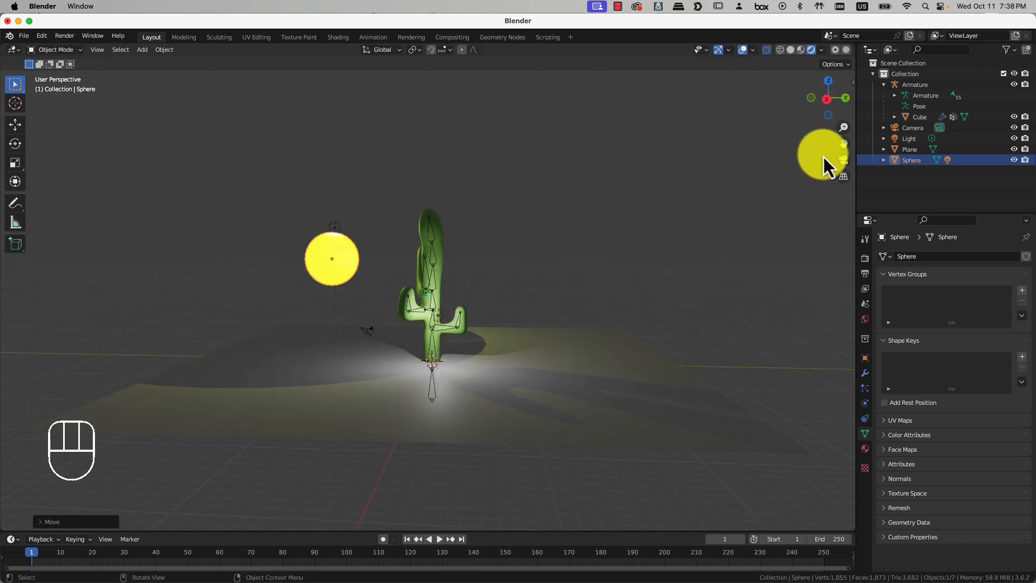
Look through the camera and add a Damped Track constraint to it with the sphere as target
click(843, 160)
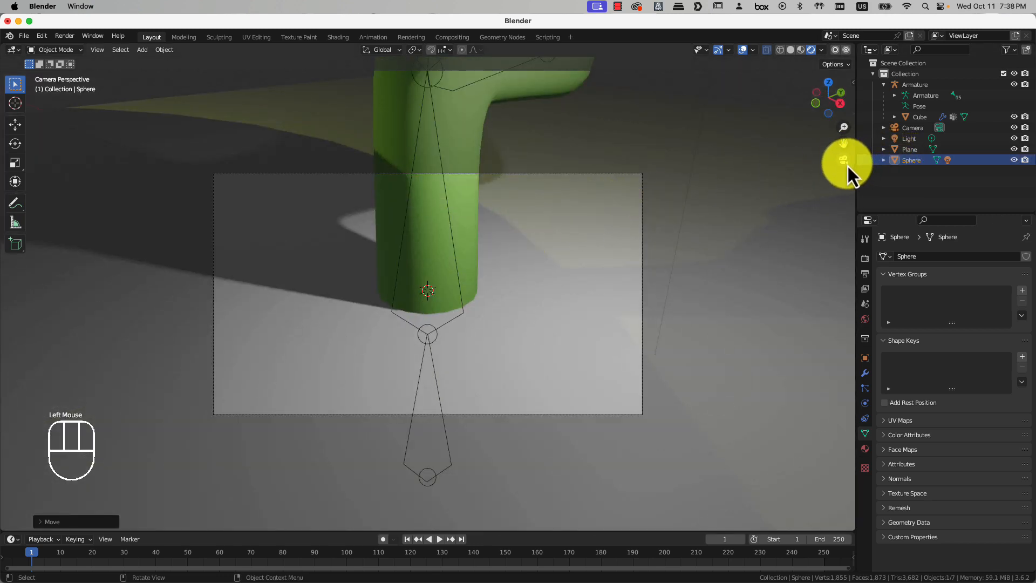
click(908, 131)
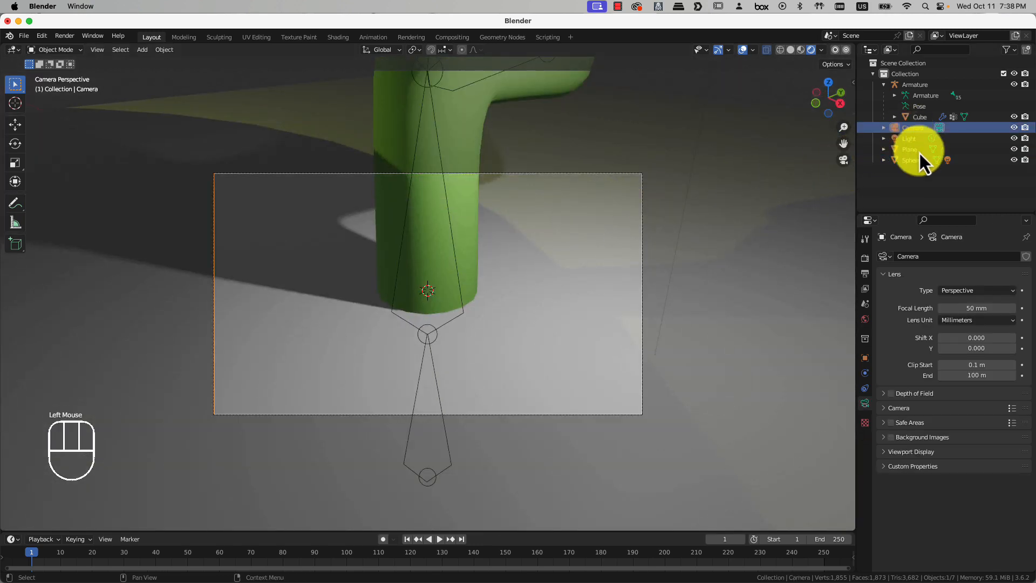
click(865, 390)
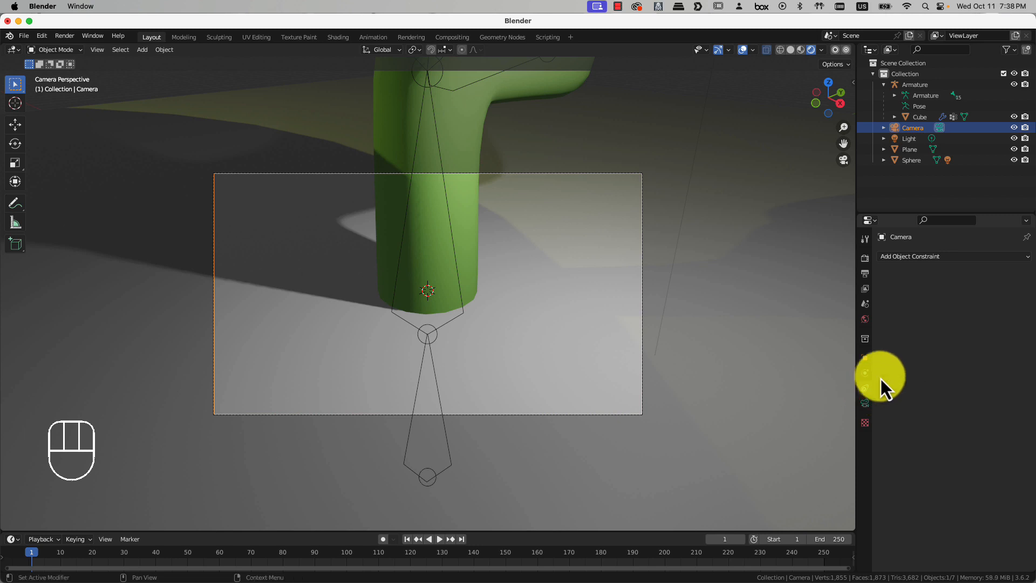
click(924, 256)
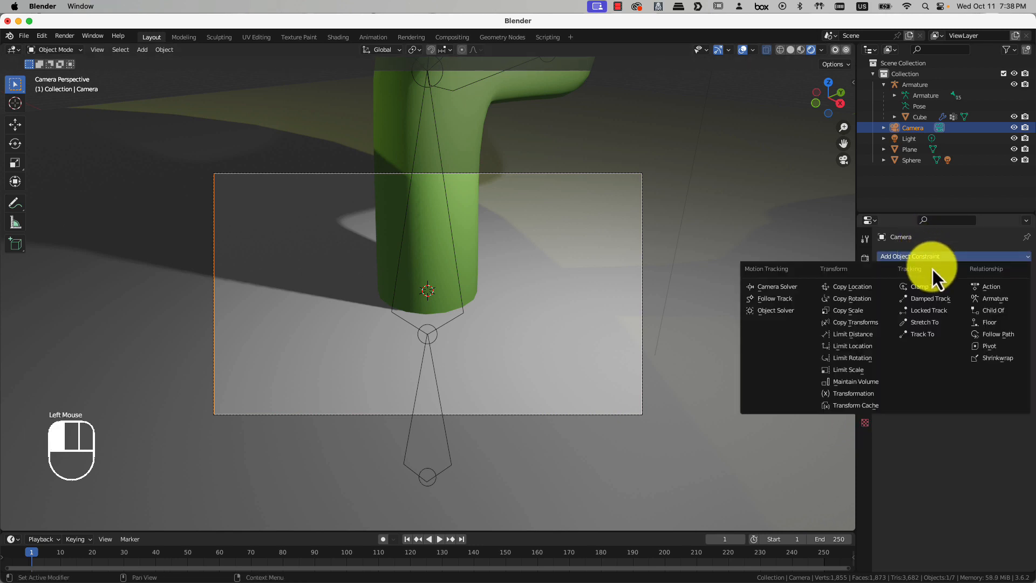
click(941, 300)
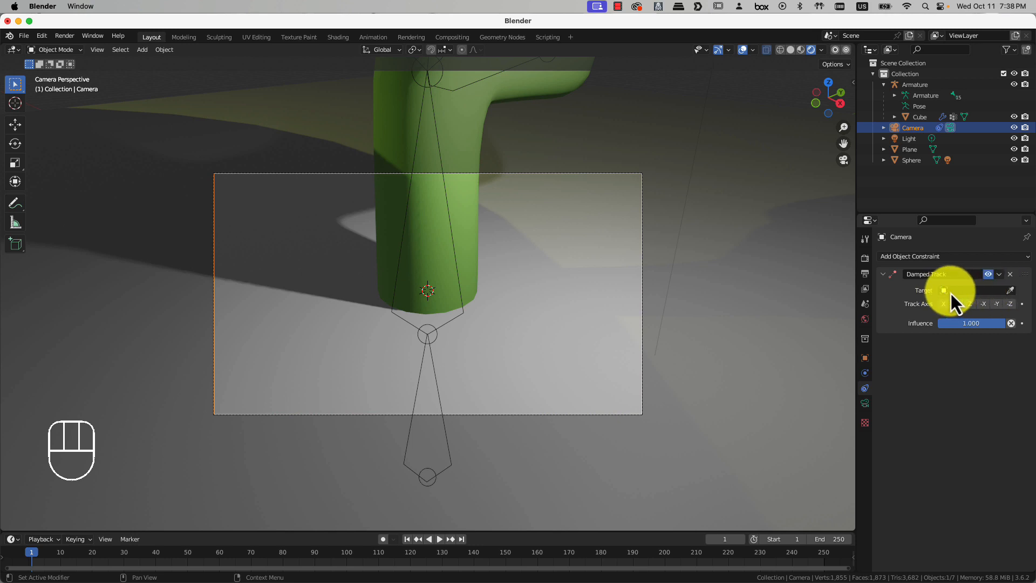
click(949, 291)
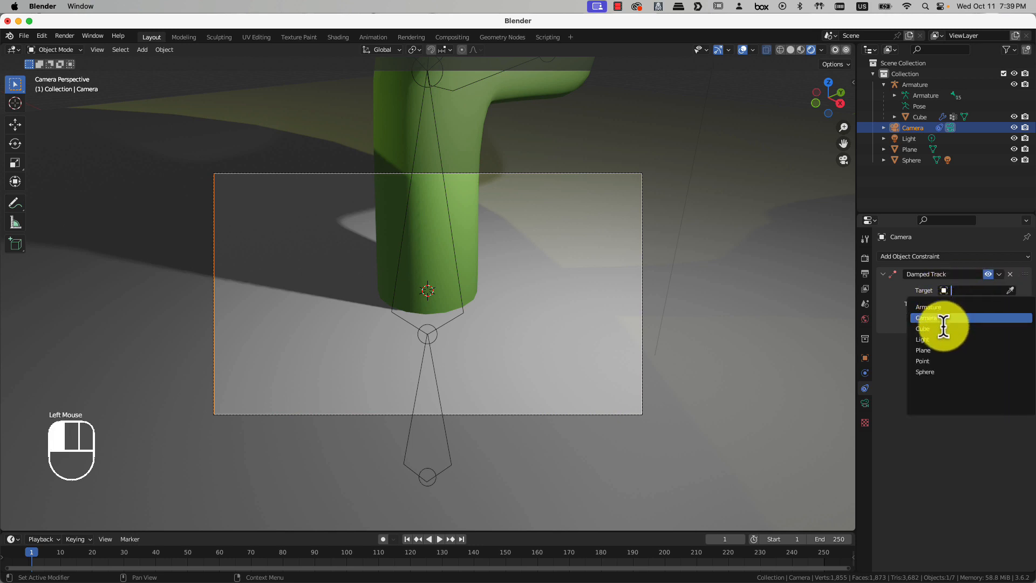
click(936, 371)
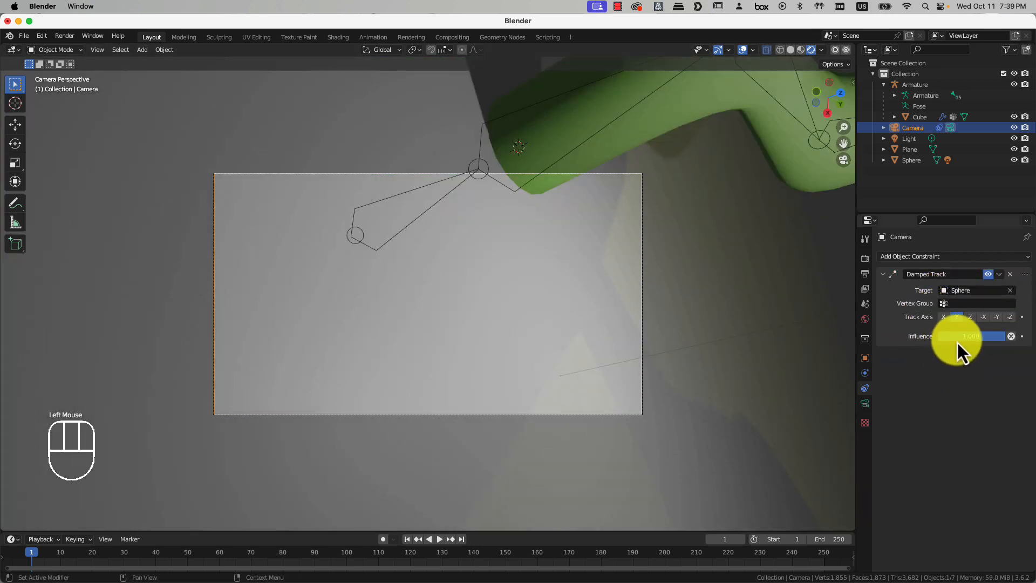
Try Z as the camera constraint's track axis, check the camera's direction in the scene, and set the axis to -Z
click(969, 318)
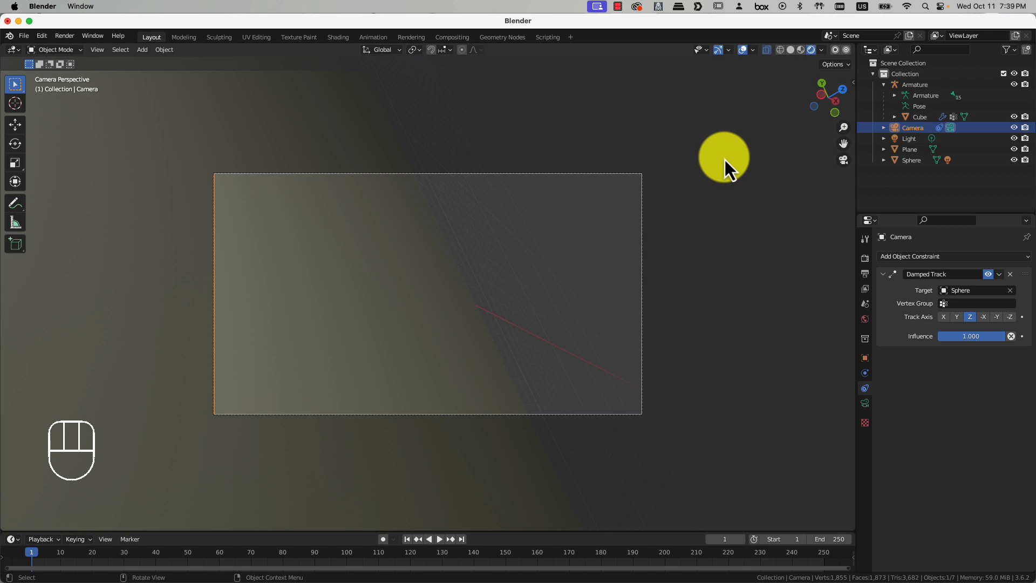
key(KP_0)
scroll(463, 293, down, 2)
middle_drag(463, 293, 328, 341)
scroll(241, 322, up, 2)
scroll(242, 321, up, 1)
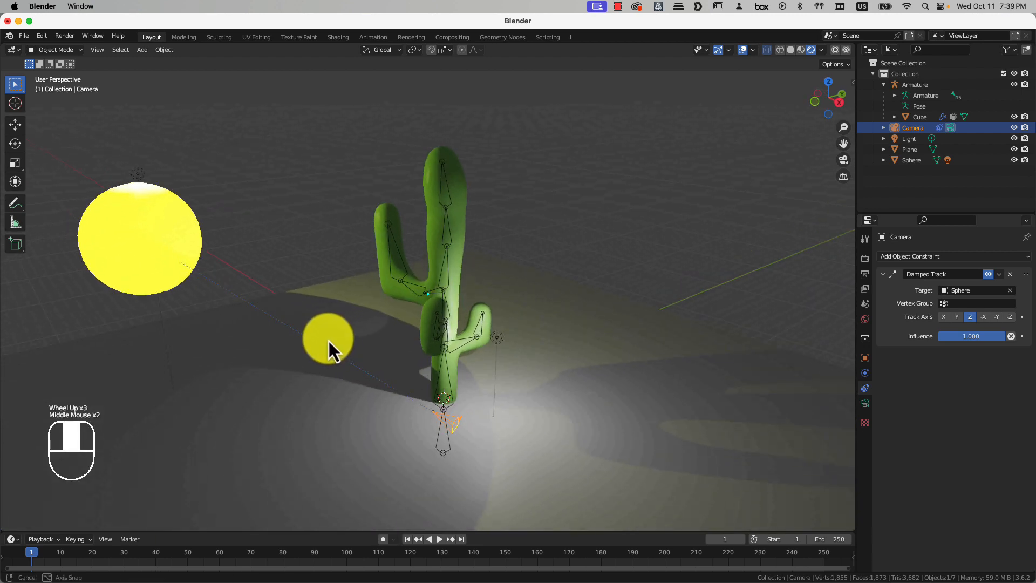
click(1009, 319)
Move the sphere closer to the cactus and scale it down to roughly half its size
click(137, 225)
key(g)
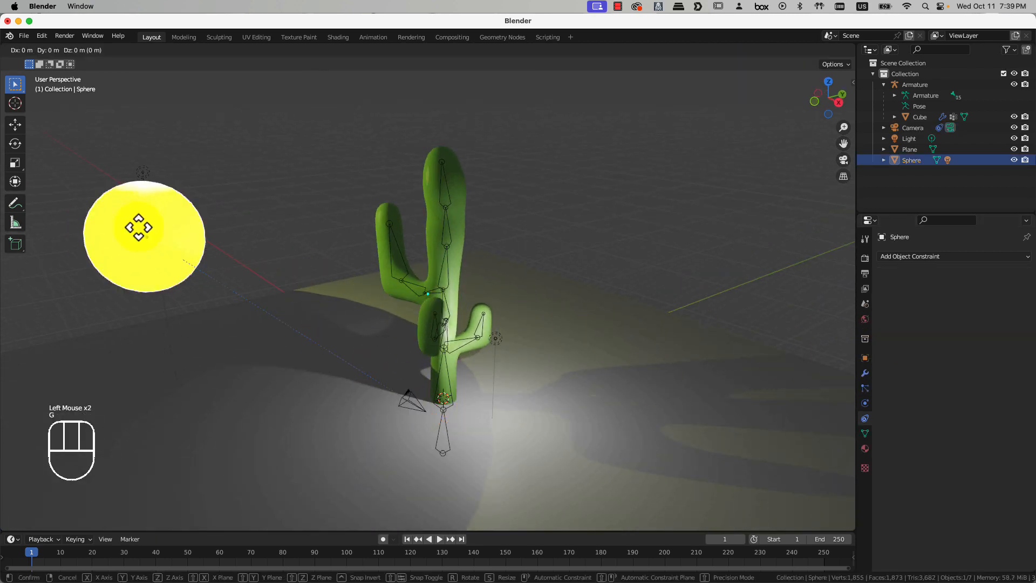
click(337, 237)
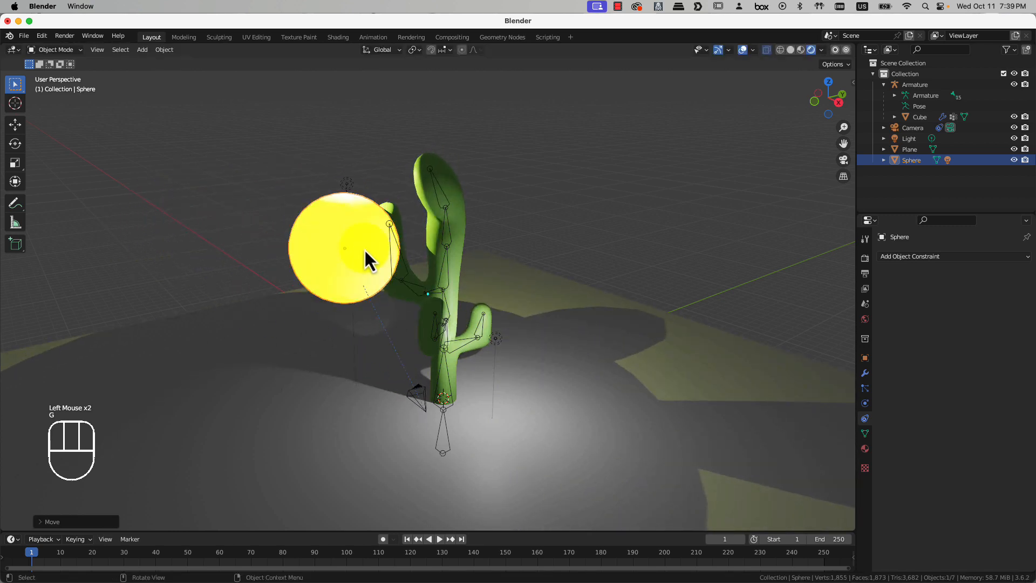
key(s)
click(347, 238)
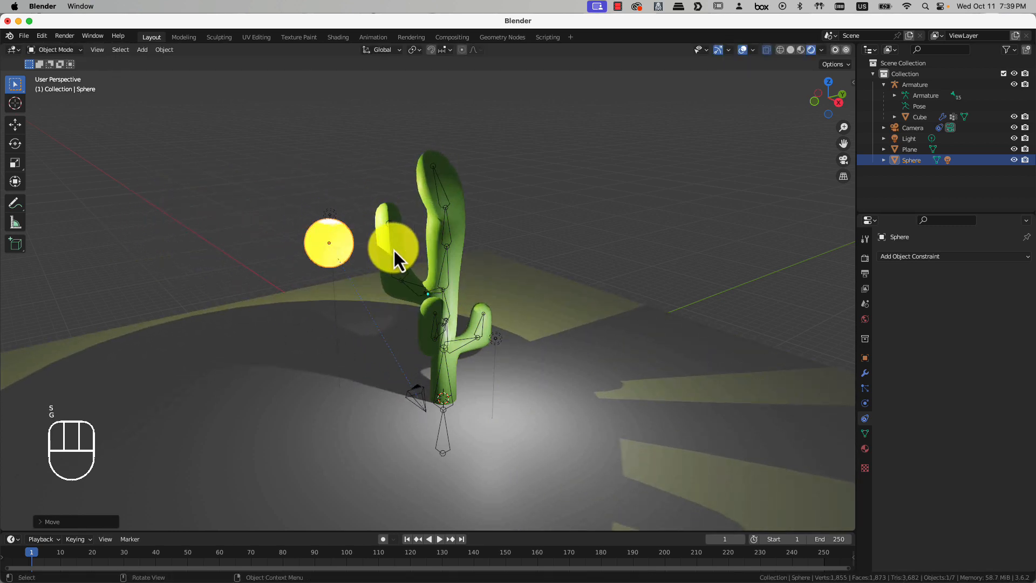
Move the sphere around in camera view to test the camera tracking, leaving it beside the top of the cactus trunk
key(KP_0)
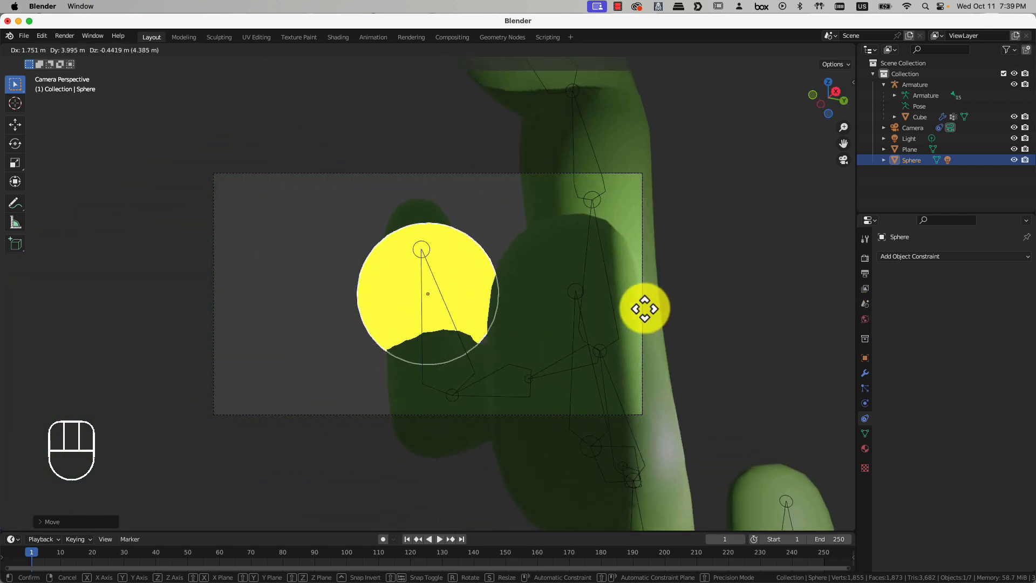
click(536, 298)
scroll(537, 308, down, 2)
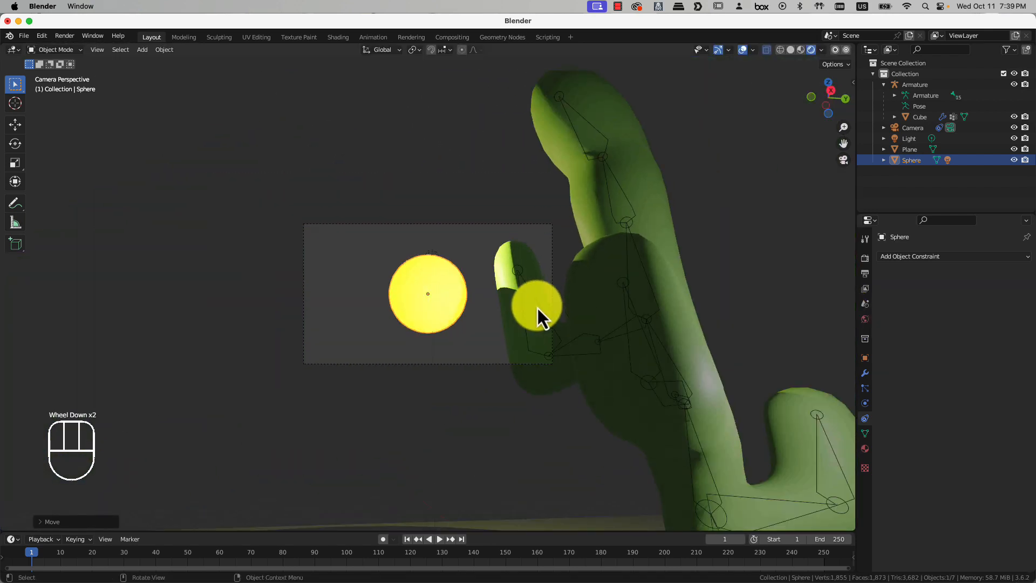
scroll(537, 308, up, 4)
key(g)
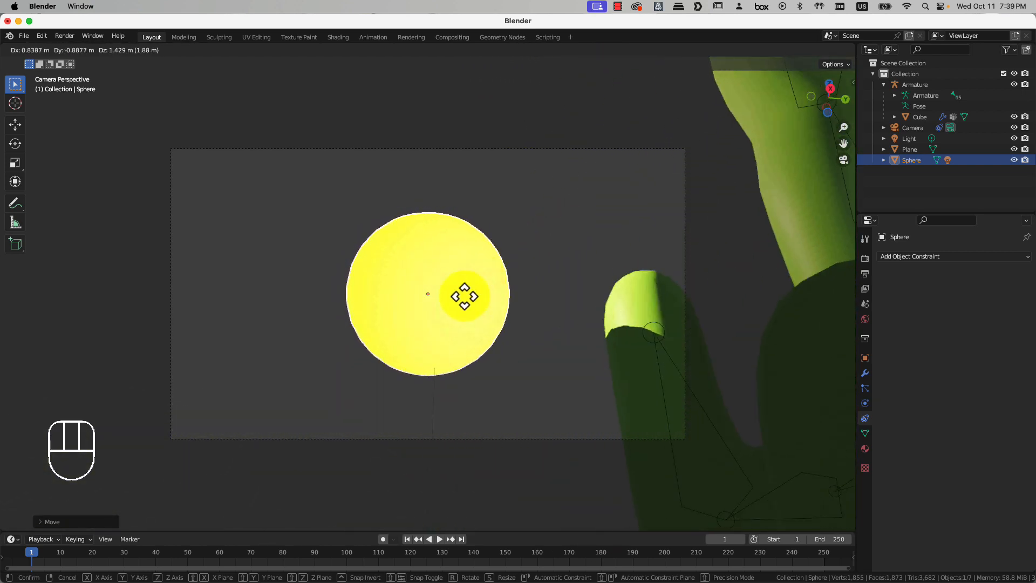
click(556, 219)
scroll(546, 241, down, 2)
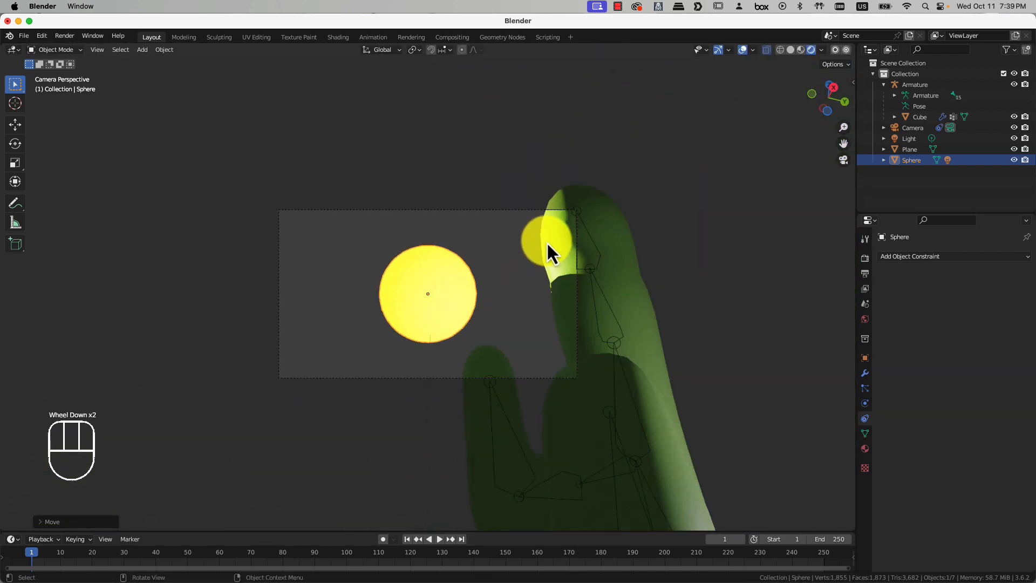
scroll(544, 246, up, 2)
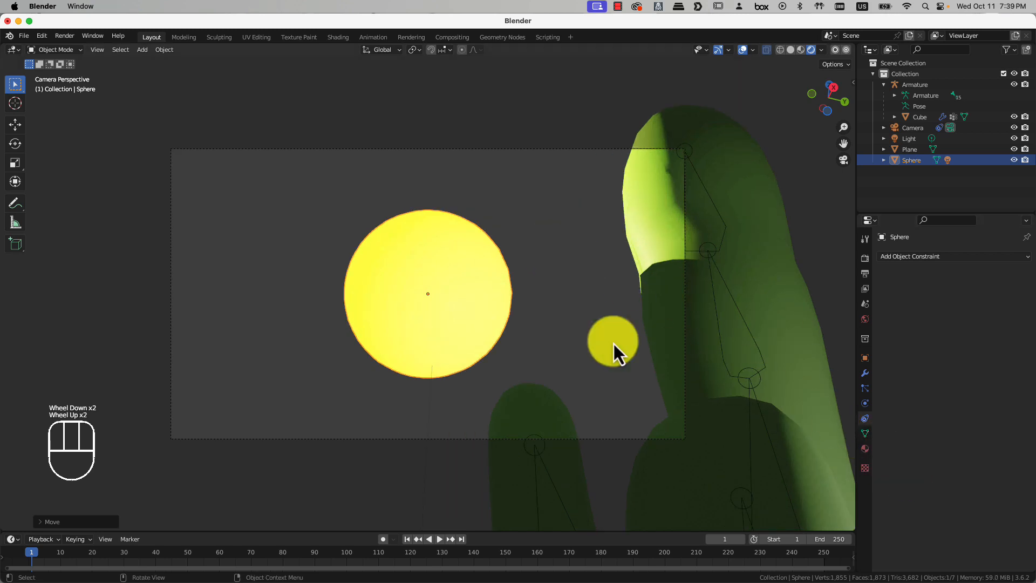
scroll(513, 334, down, 1)
scroll(514, 334, up, 1)
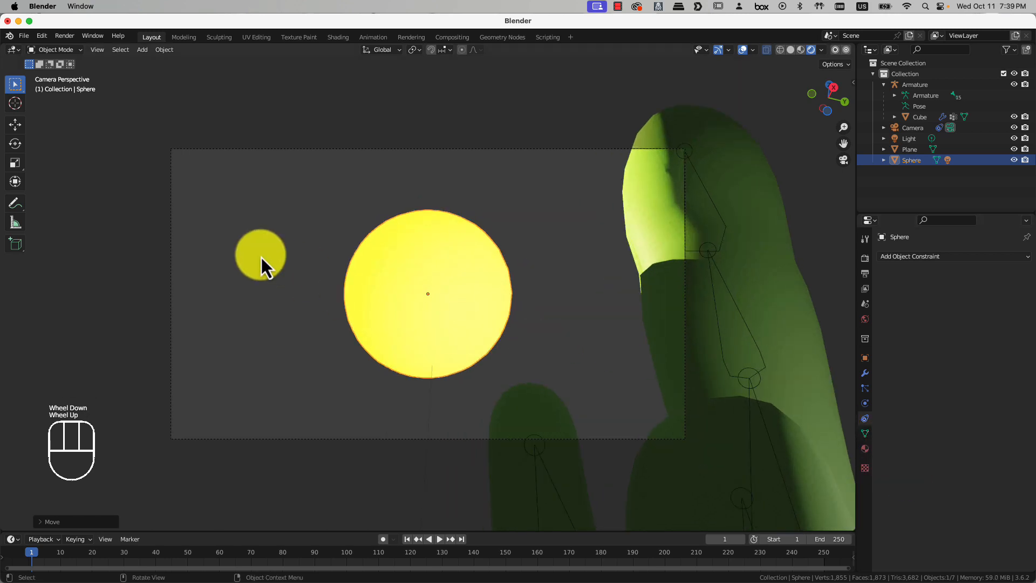